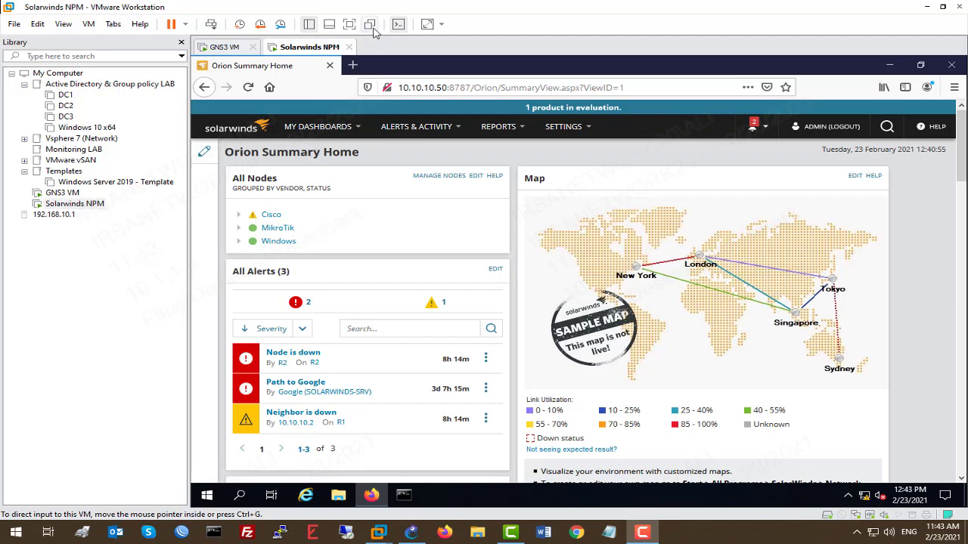
Expand the Cisco Up/Down, MikroTik and Windows node groups to reveal R1, R2, MikroTik and Solarwinds-SRV.
left_click(369, 25)
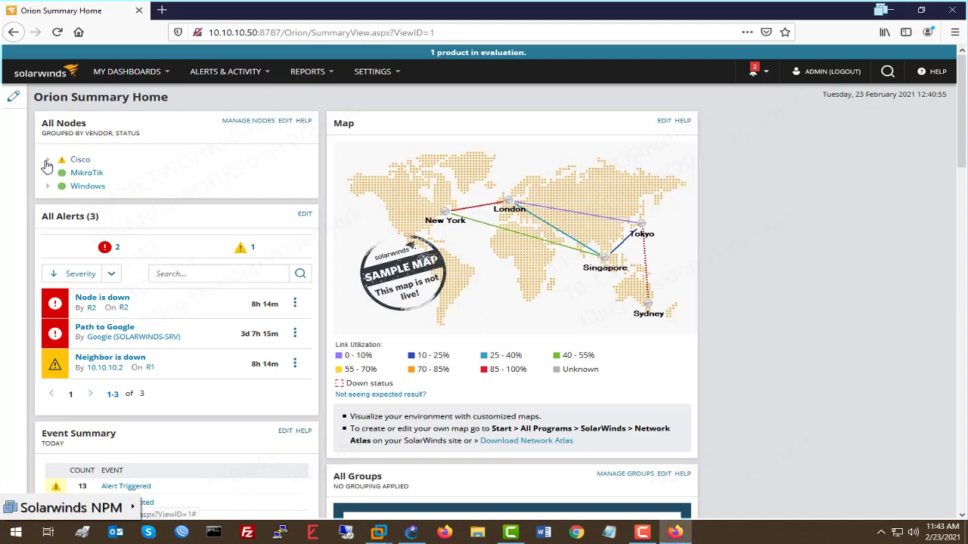
left_click(47, 160)
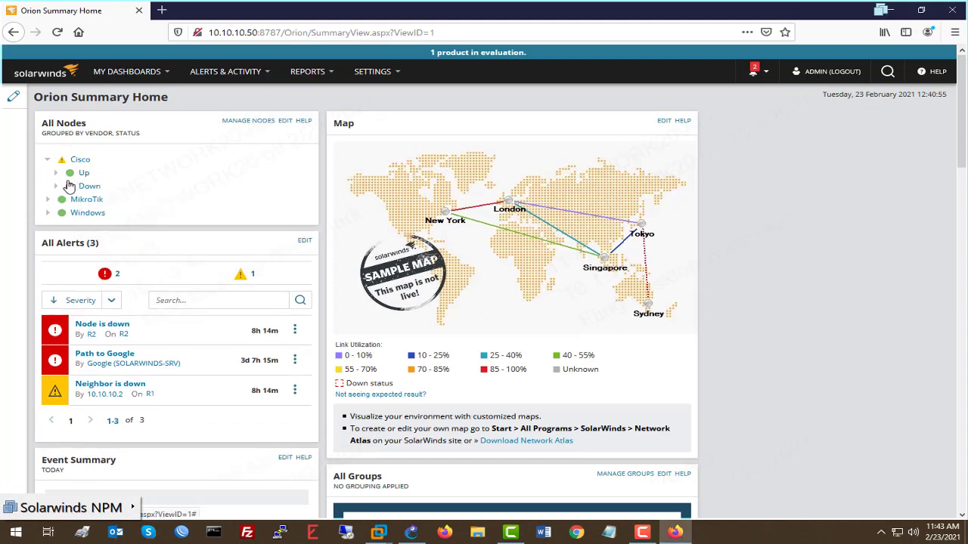
left_click(57, 174)
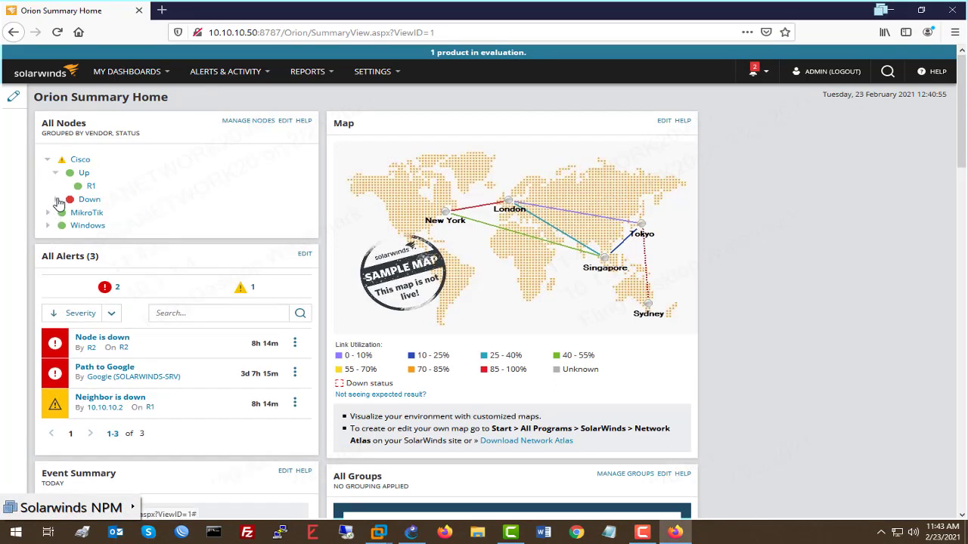
left_click(57, 199)
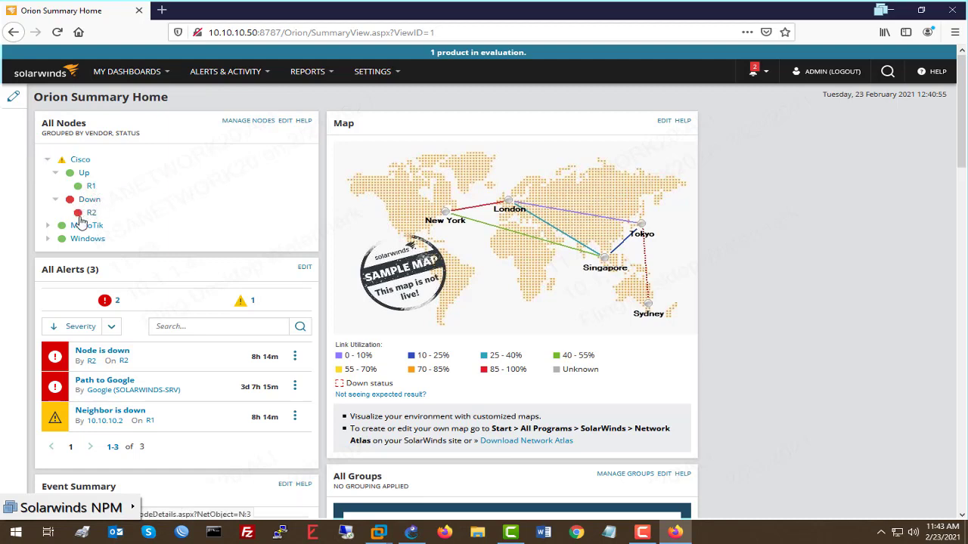
mouse_move(85, 221)
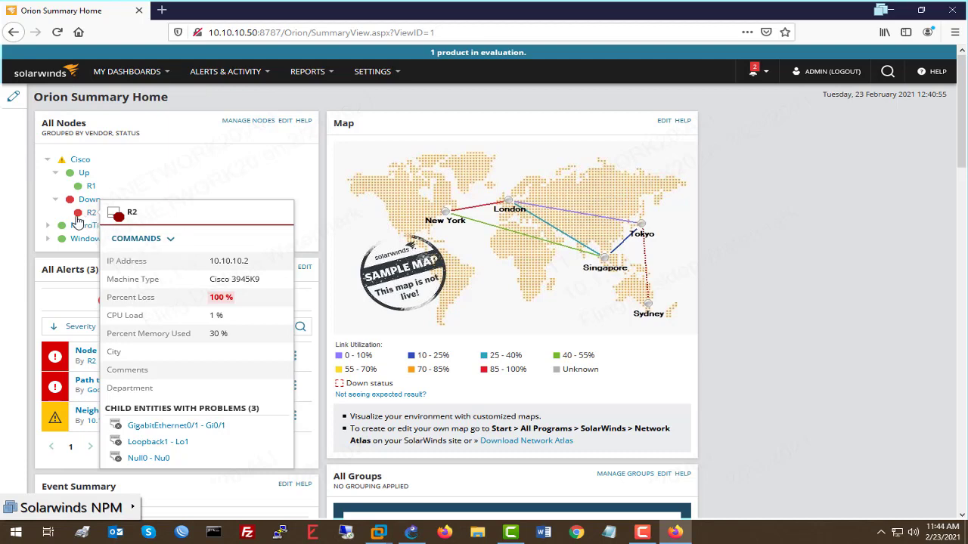
left_click(48, 226)
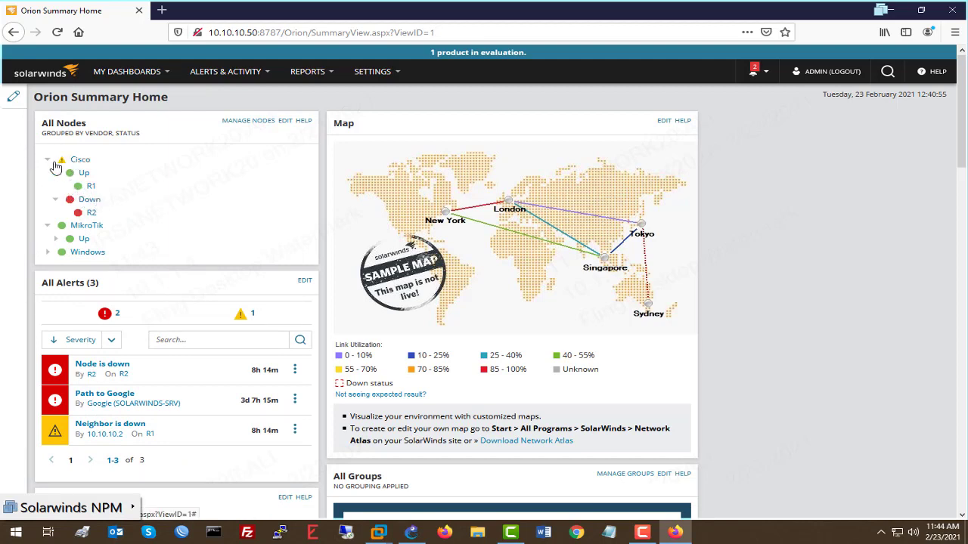
left_click(54, 240)
mouse_move(99, 252)
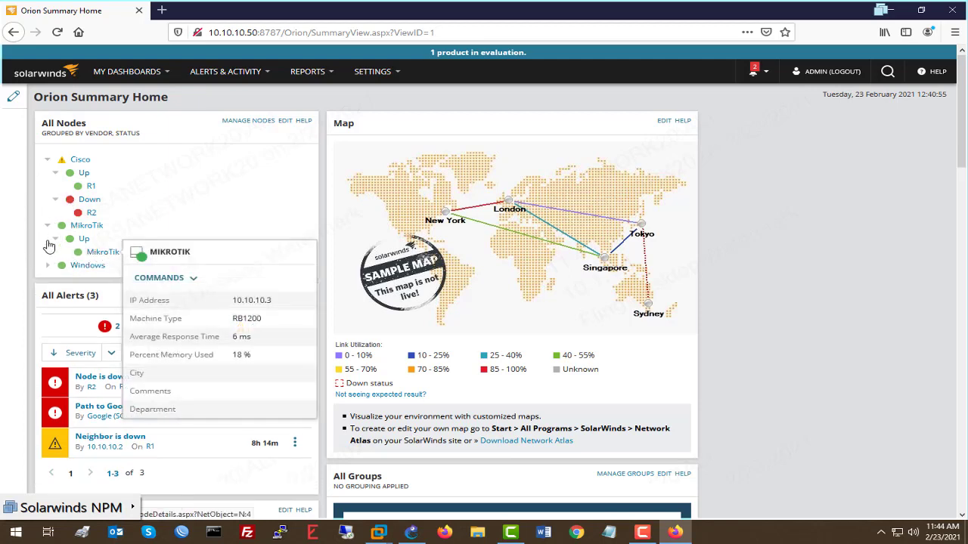
left_click(47, 266)
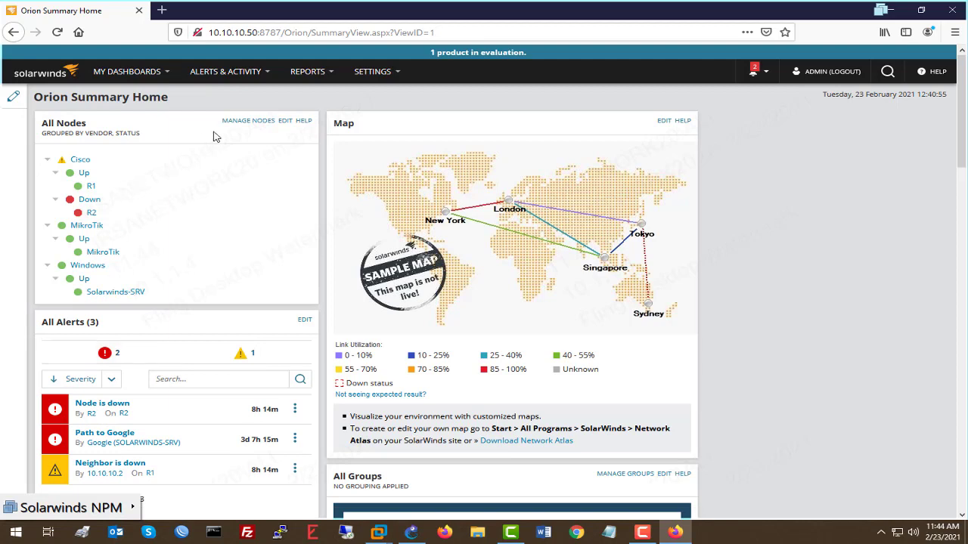
Open Add Node from Manage Nodes, then minimize the VM to show the GNS3 topology.
left_click(248, 121)
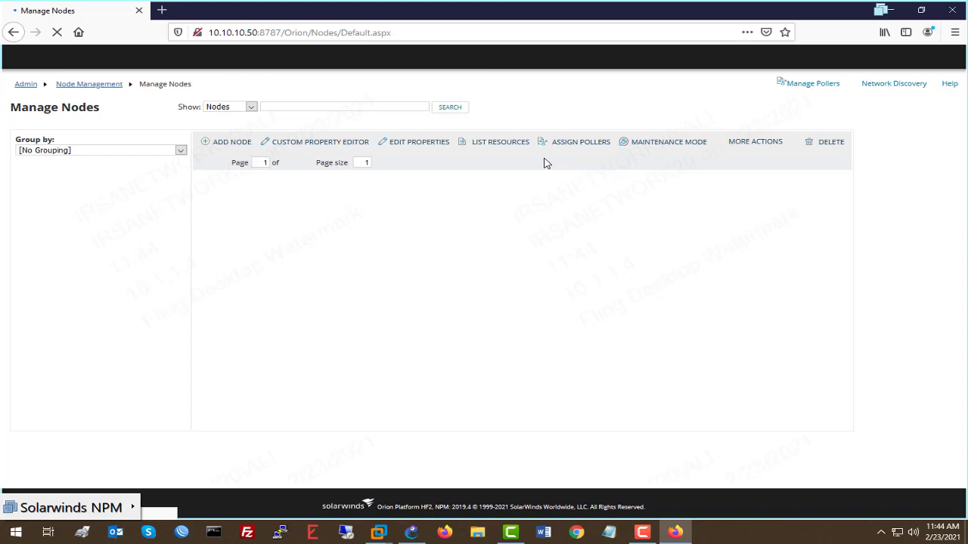
mouse_move(352, 221)
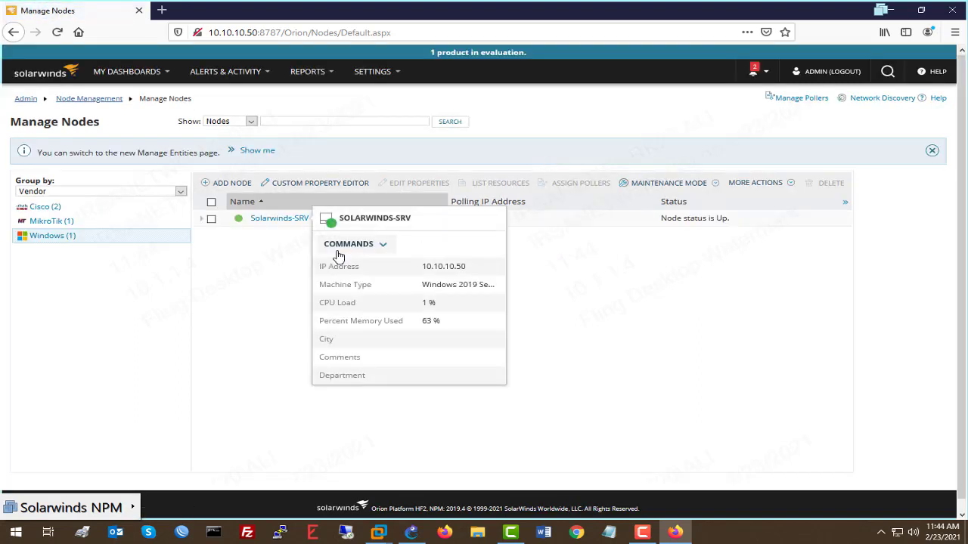
left_click(225, 183)
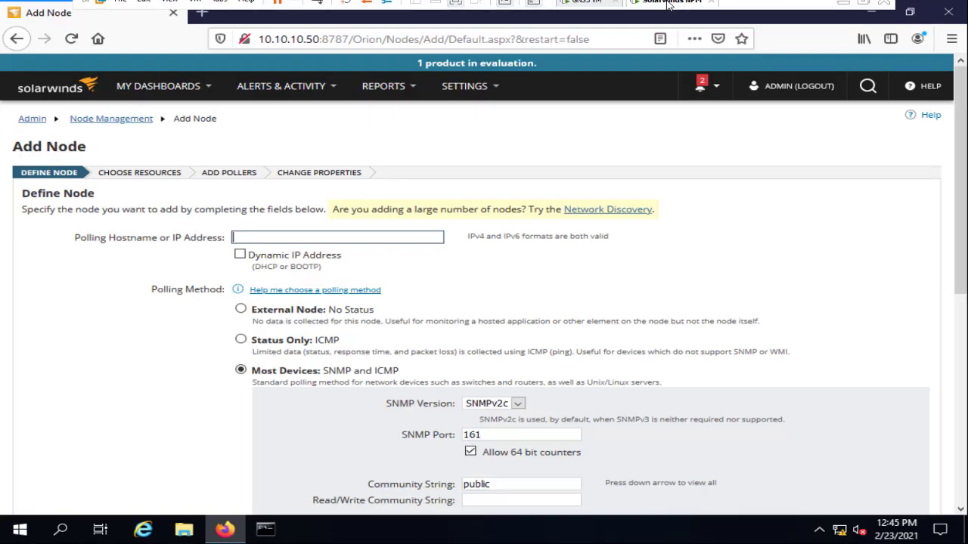
left_click(843, 4)
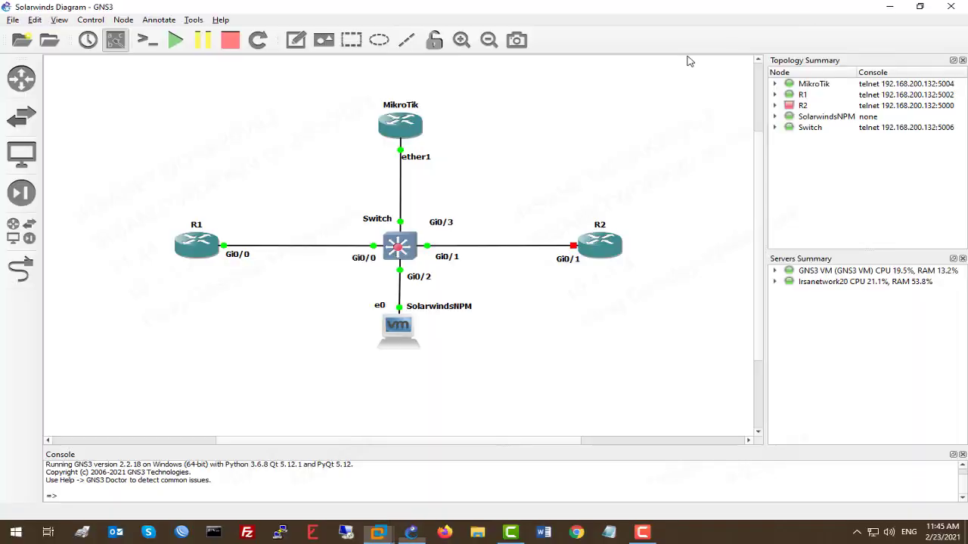
Open the Switch console, check its interfaces with sh ip int b, and enter global configuration mode.
double_click(408, 253)
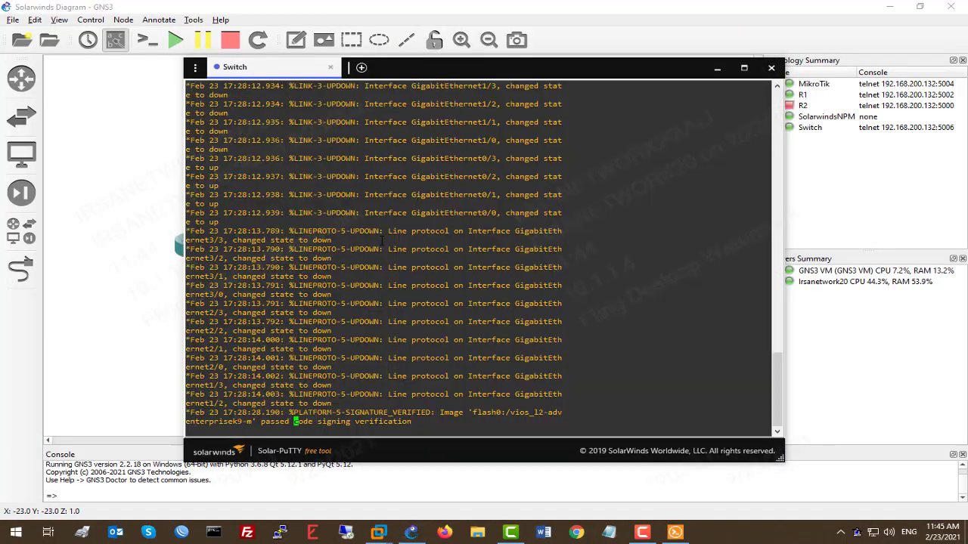
key("Return")
key("Return")
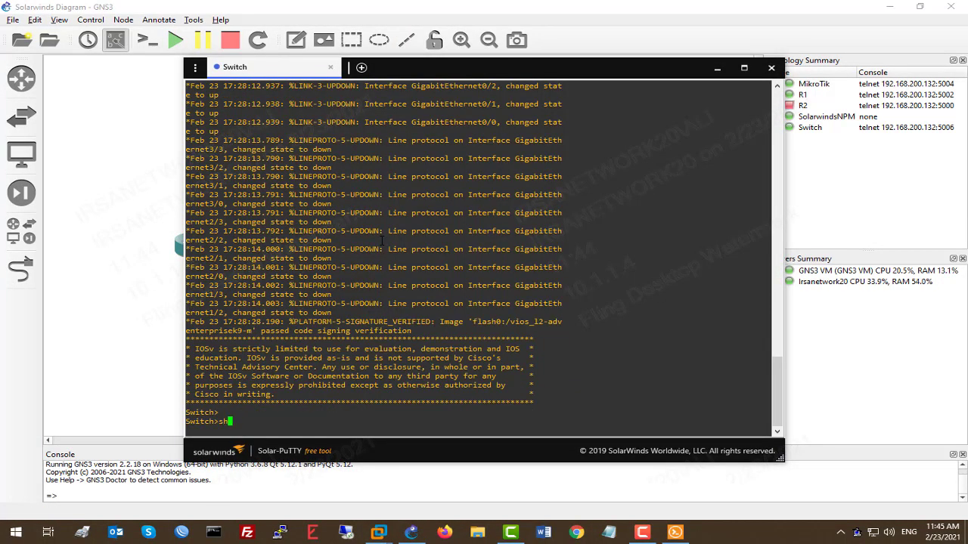
type("sh ip int b")
key("Return")
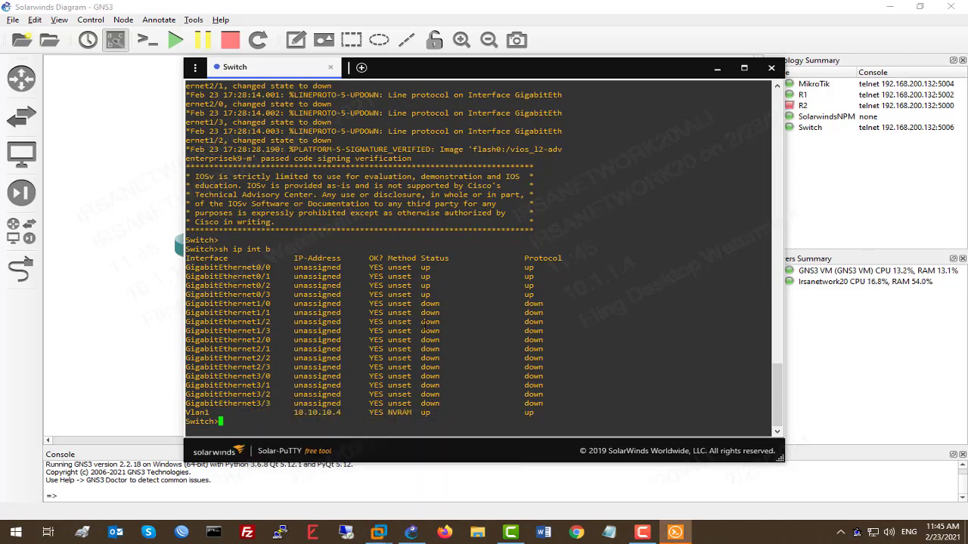
type("ena")
key("Return")
key("Return")
key("Return")
key("Return")
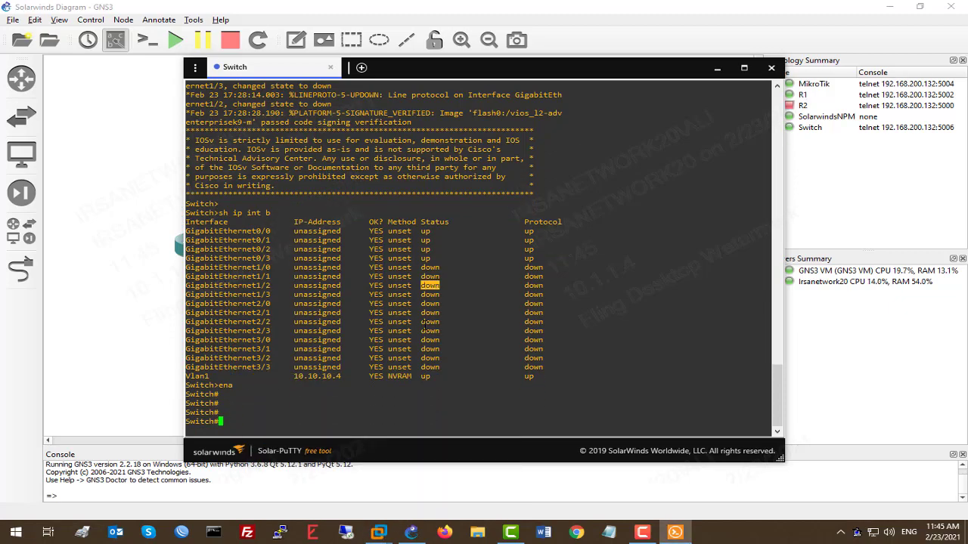
type("conf t")
key("Return")
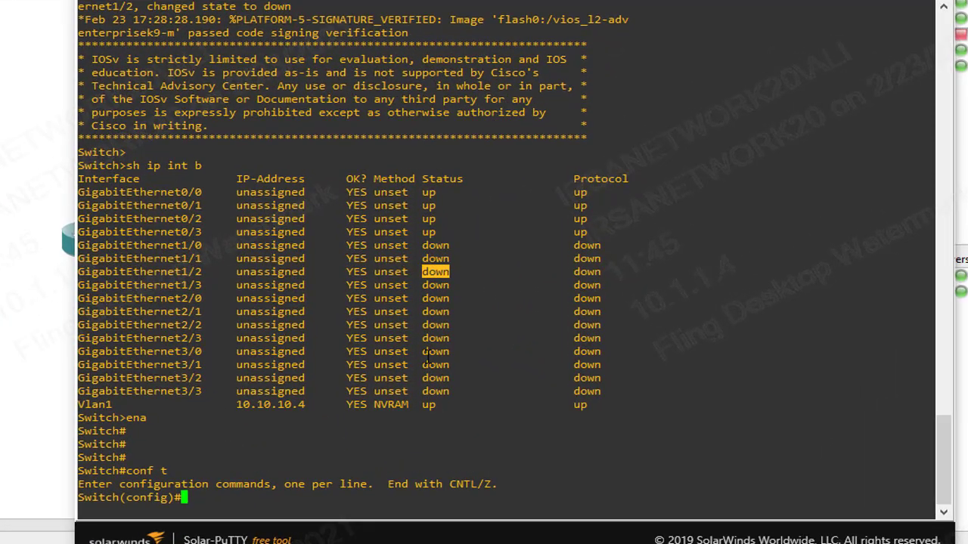
Add the read-only SNMP community LAB bound to access-list 2 with snmp-server community LAB ro 2.
type("s")
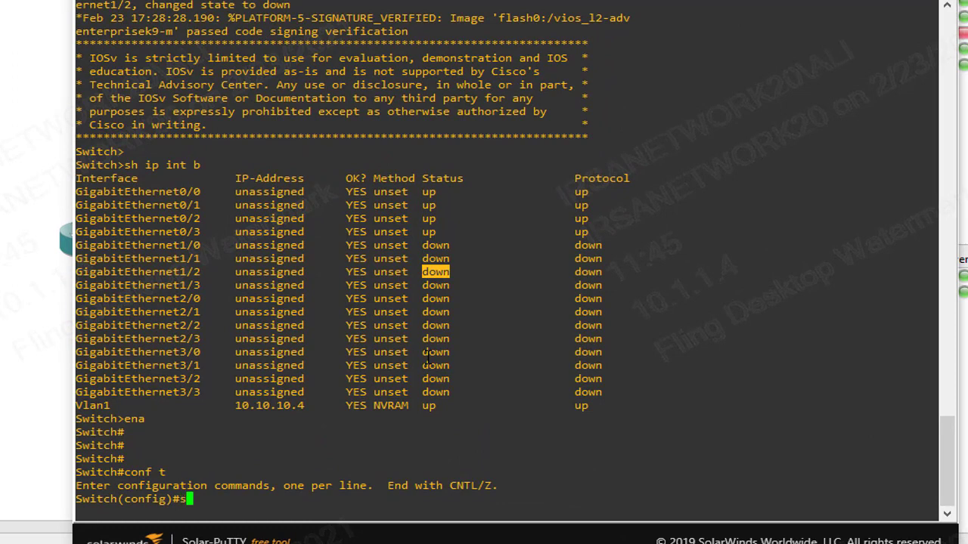
type("nm")
key("Tab")
type("p-s")
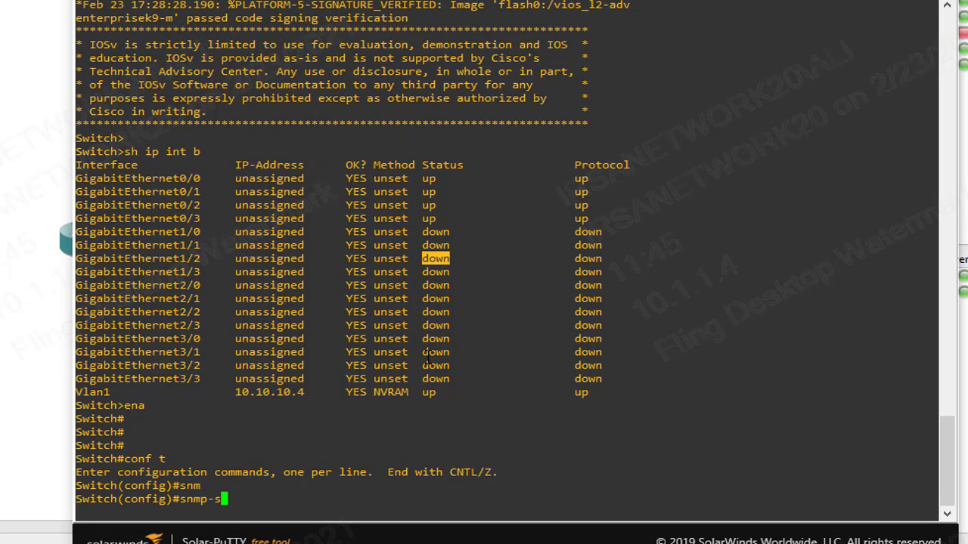
type("e")
key("Tab")
type("comnm")
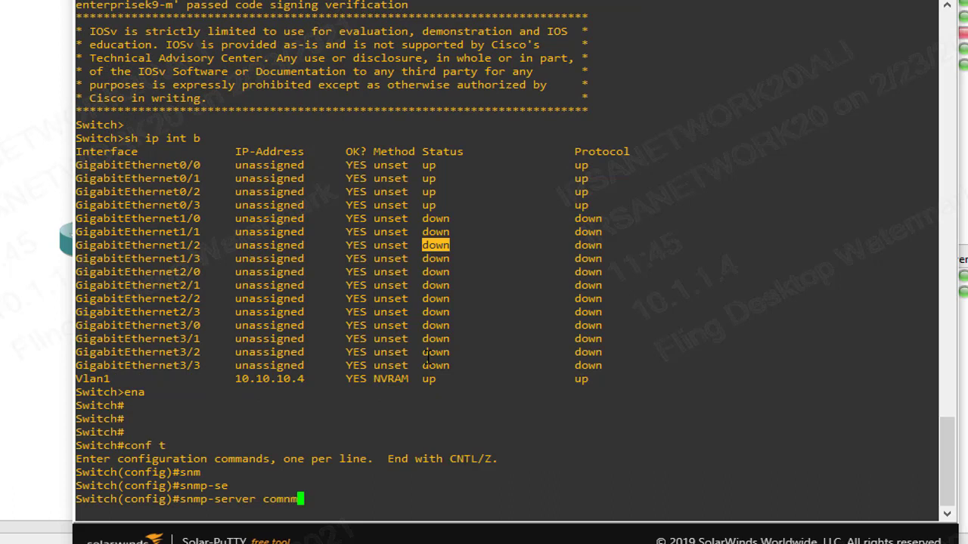
key("Tab")
key("BackSpace")
key("Tab")
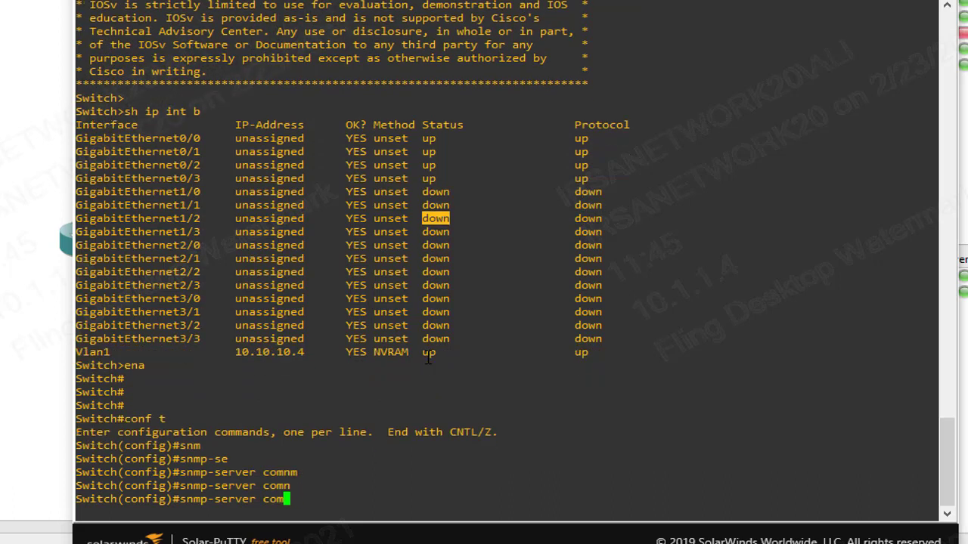
type("m")
key("Tab")
type("LAB ")
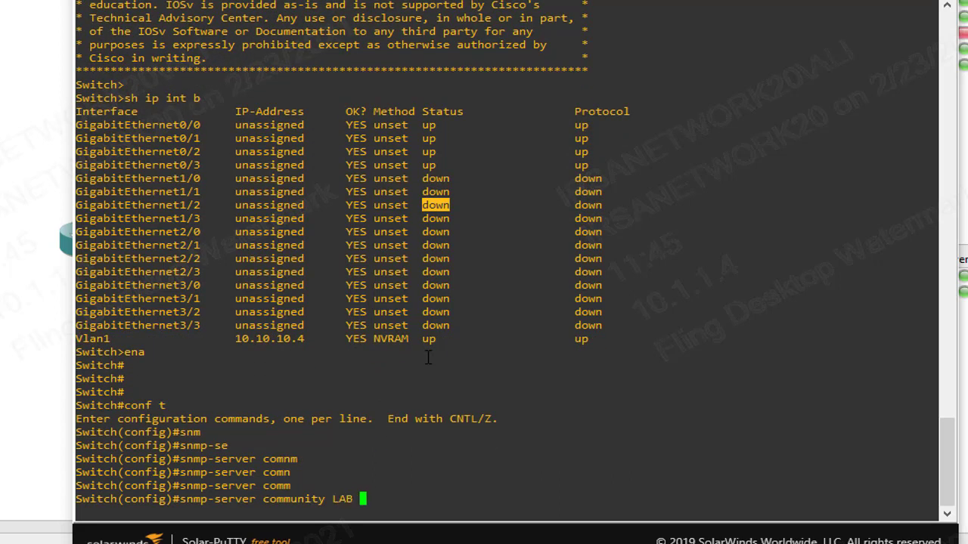
type("ro 2")
key("Return")
key("Return")
key("Return")
key("Return")
key("Return")
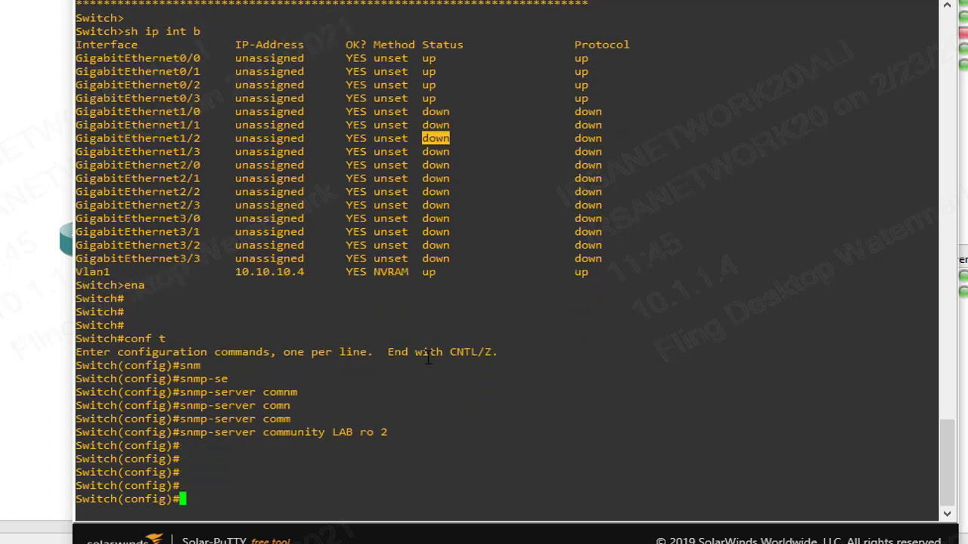
Create access-list 2 permitting 10.10.10.5 and save the switch configuration with do wr.
type("acc")
key("Tab")
type("2")
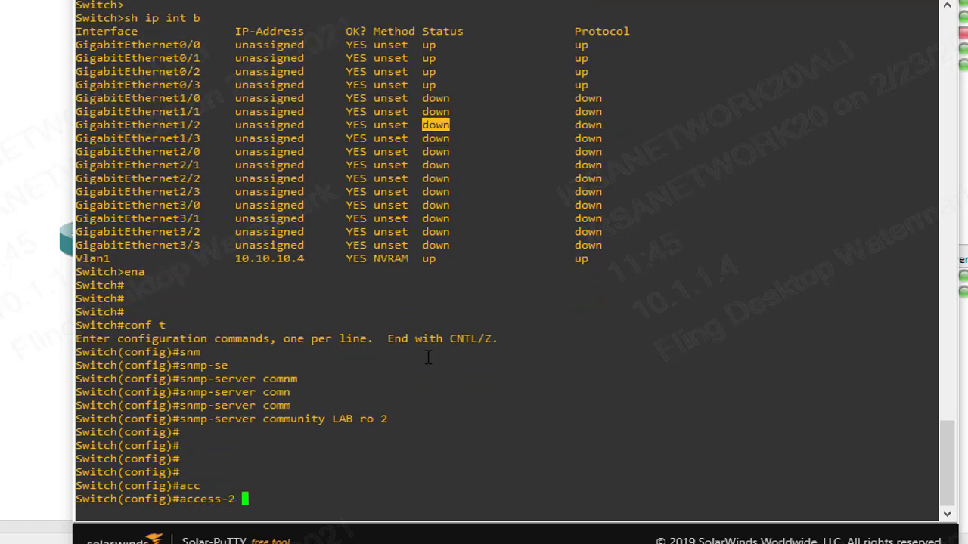
type(" per")
key("Tab")
key("BackSpace")
key("BackSpace")
key("BackSpace")
key("BackSpace")
key("BackSpace")
key("BackSpace")
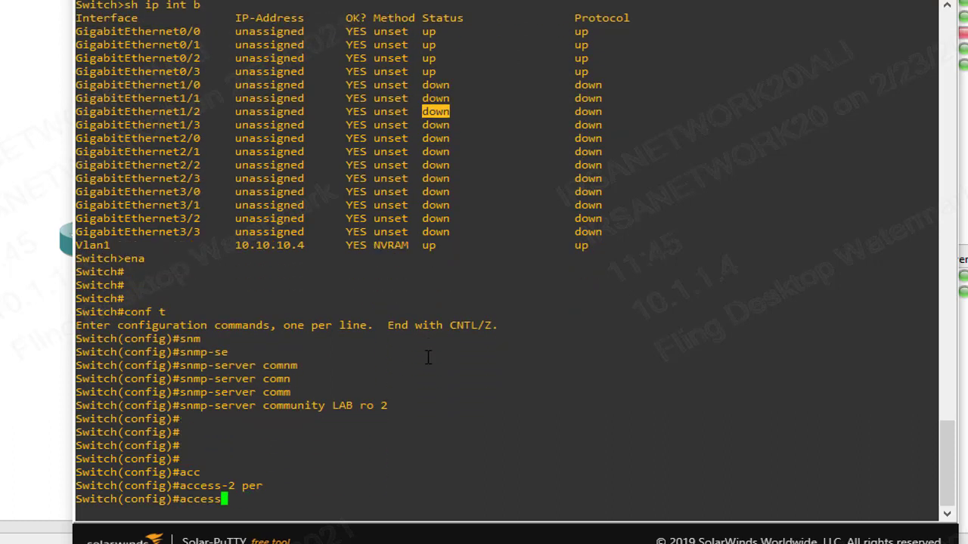
type("-li")
key("Tab")
type("2 ")
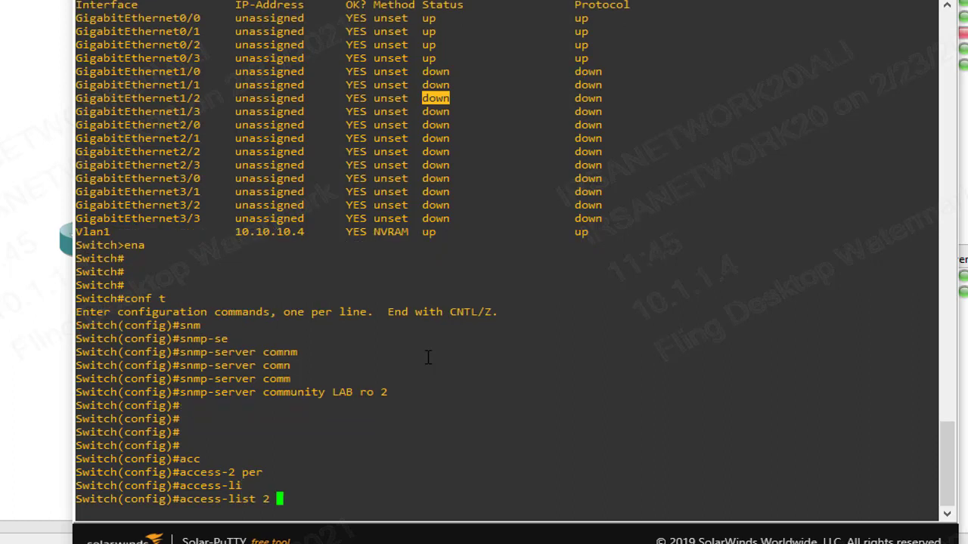
type("per")
key("Tab")
type("1")
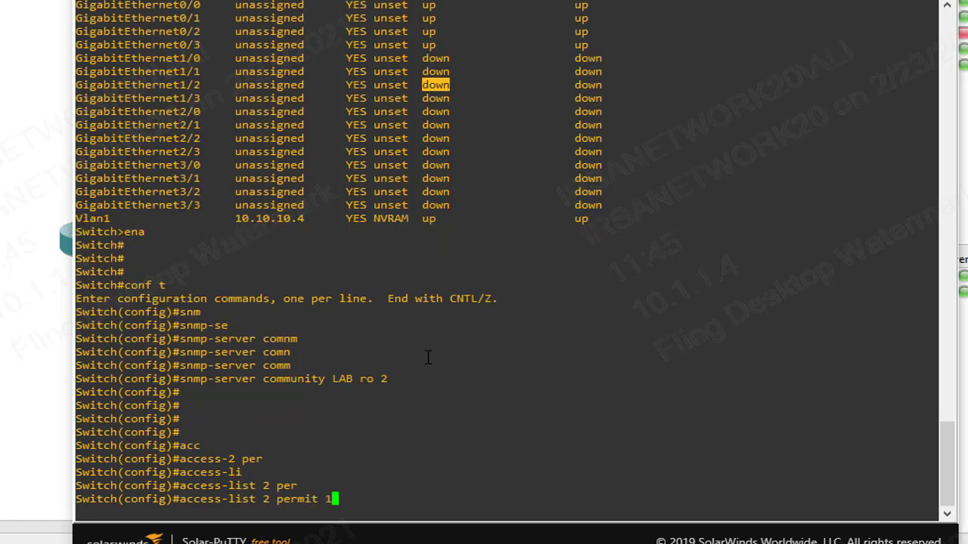
type("0.10.10.5")
key("Return")
key("Return")
key("Return")
key("Return")
key("Return")
type("dp")
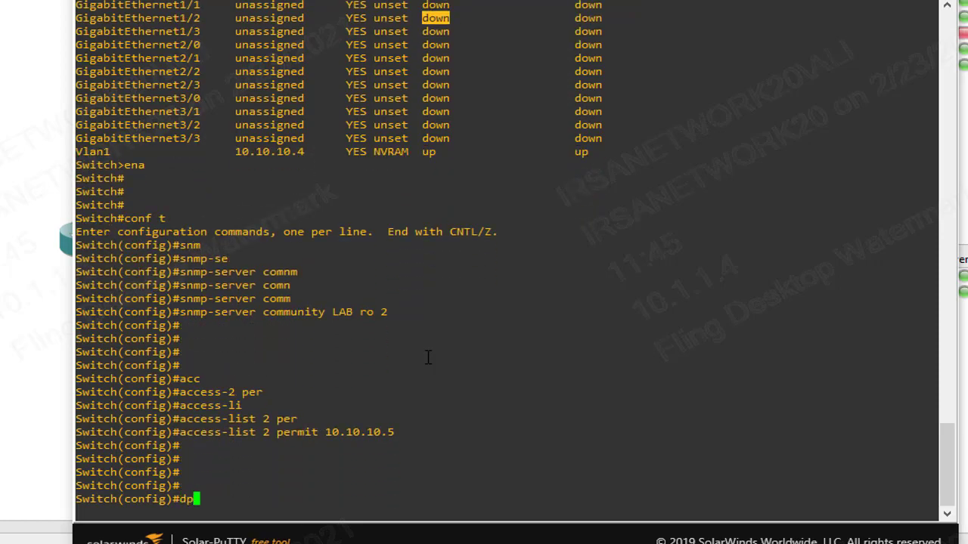
type("o wr")
key("Return")
Back in the NPM VM, replace the Add Node community string by typing 'LA'.
mouse_move(389, 541)
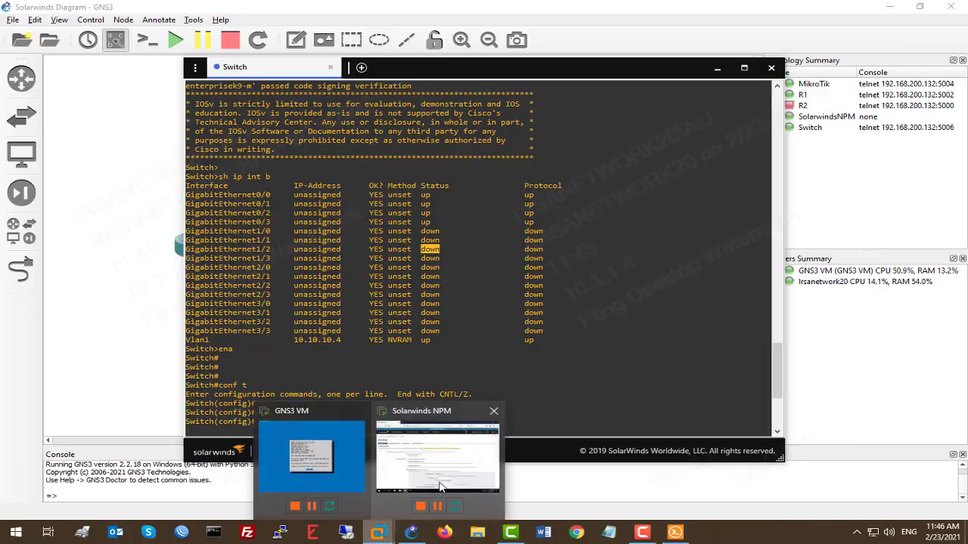
left_click(431, 465)
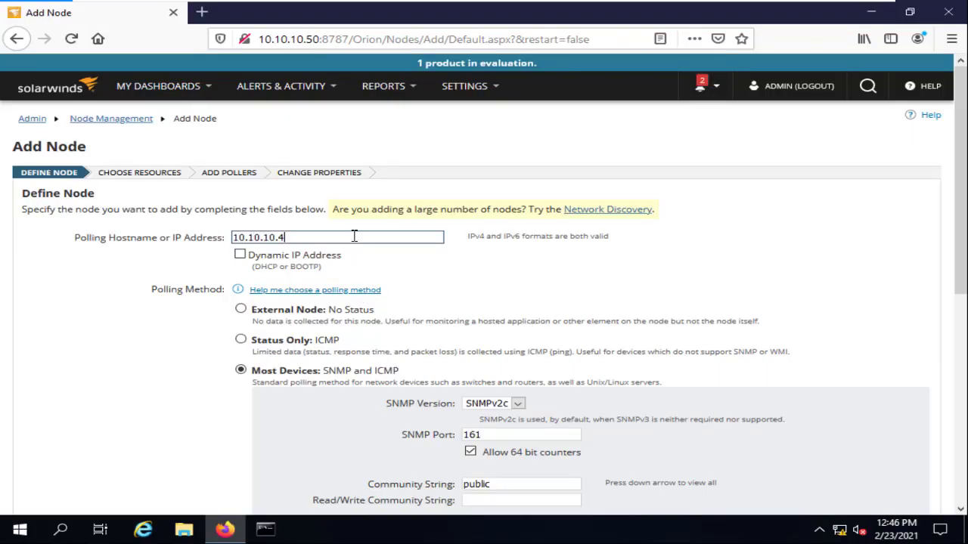
scroll(486, 410, "down", 2)
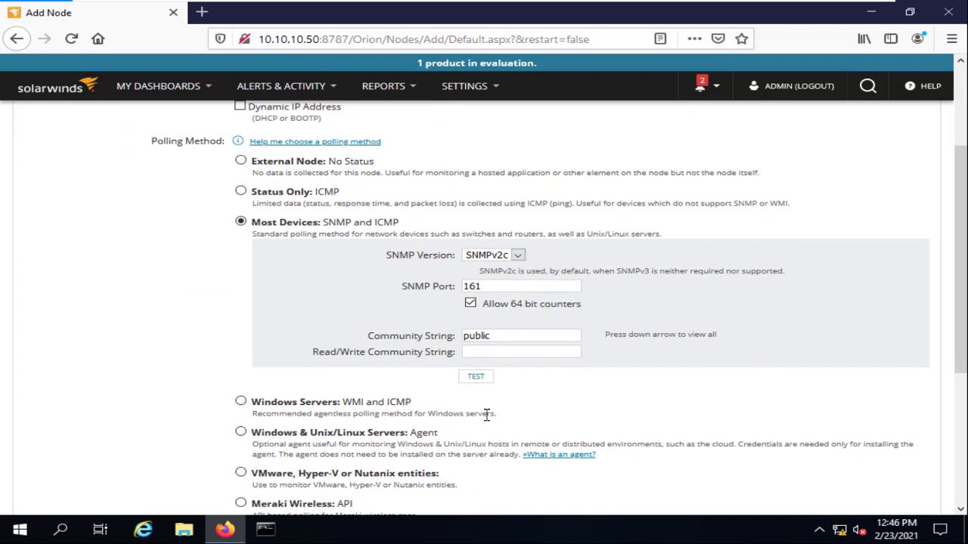
left_click(496, 335)
type("LAB")
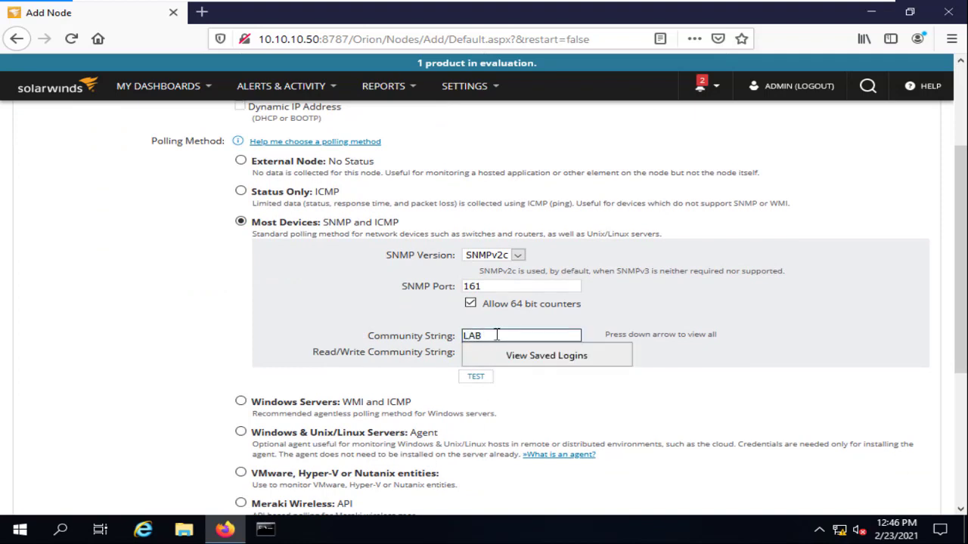
Test the SNMP connection until it reports success, then continue to the resources list.
left_click(476, 377)
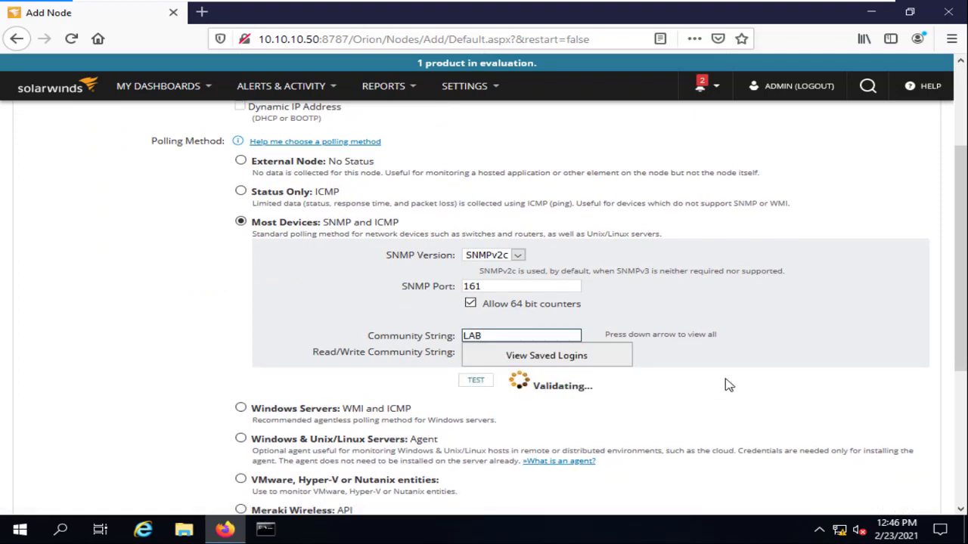
scroll(728, 378, "down", 3)
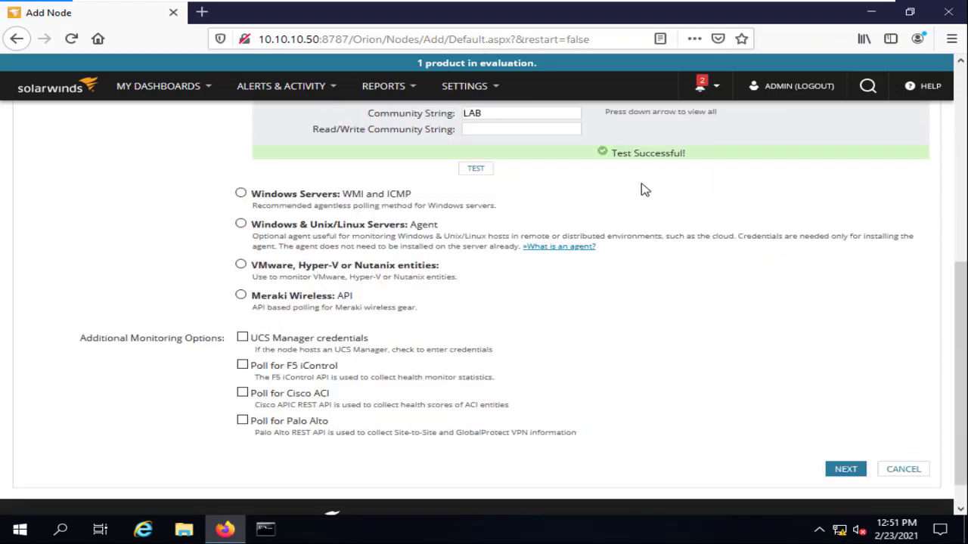
scroll(649, 212, "down", 1)
left_click(842, 439)
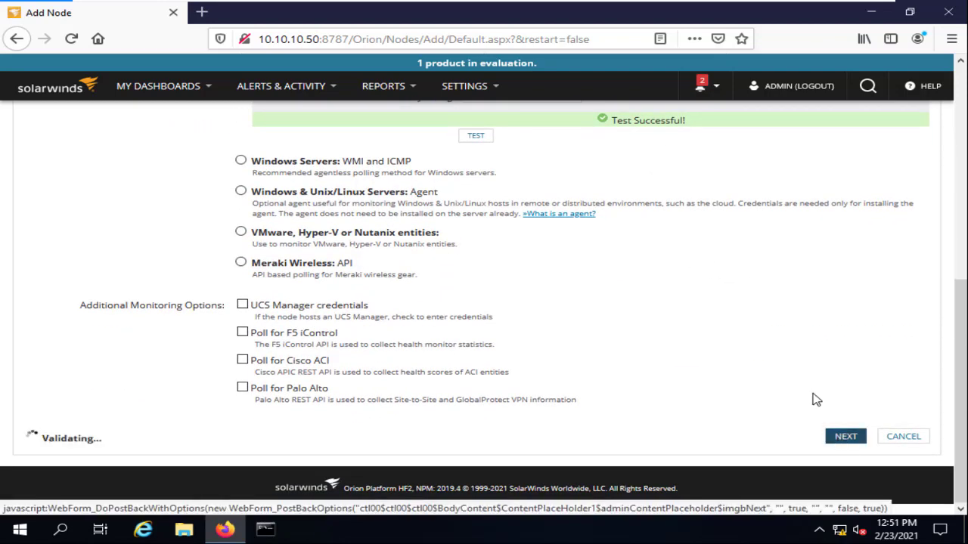
scroll(499, 270, "up", 8)
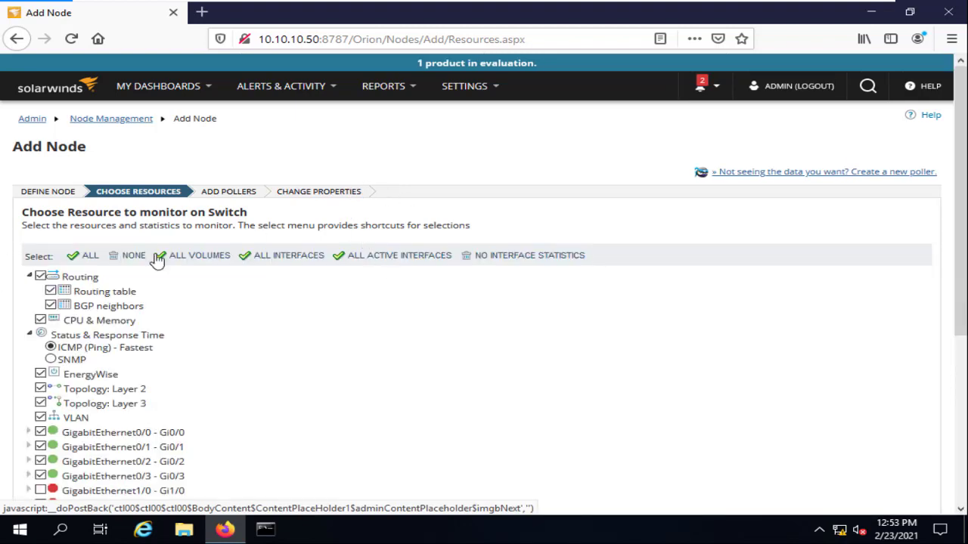
Review the default resources (GigabitEthernet0/0–0/3, Null0, Vlan1 checked) and continue to the pollers step.
scroll(95, 235, "down", 2)
scroll(110, 212, "down", 3)
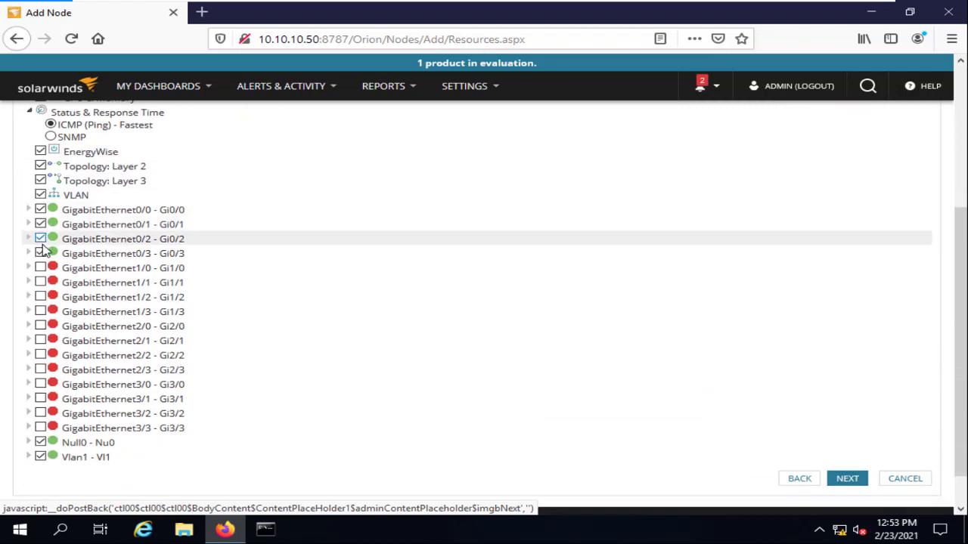
scroll(115, 303, "up", 2)
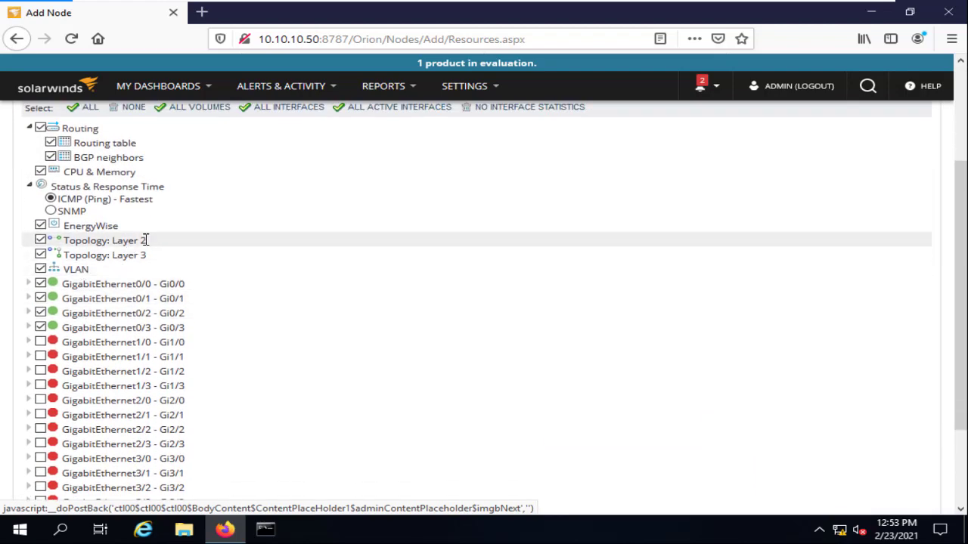
scroll(99, 196, "up", 2)
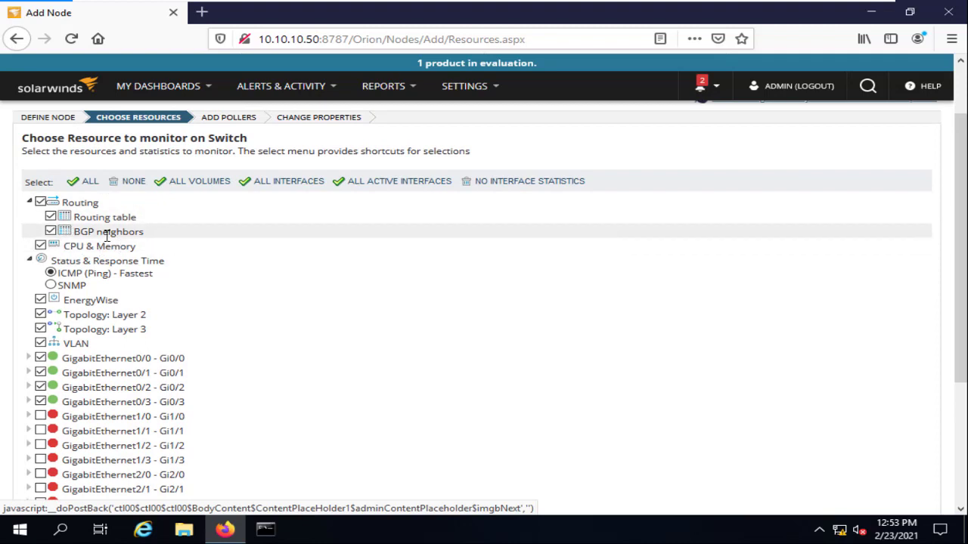
scroll(613, 267, "down", 5)
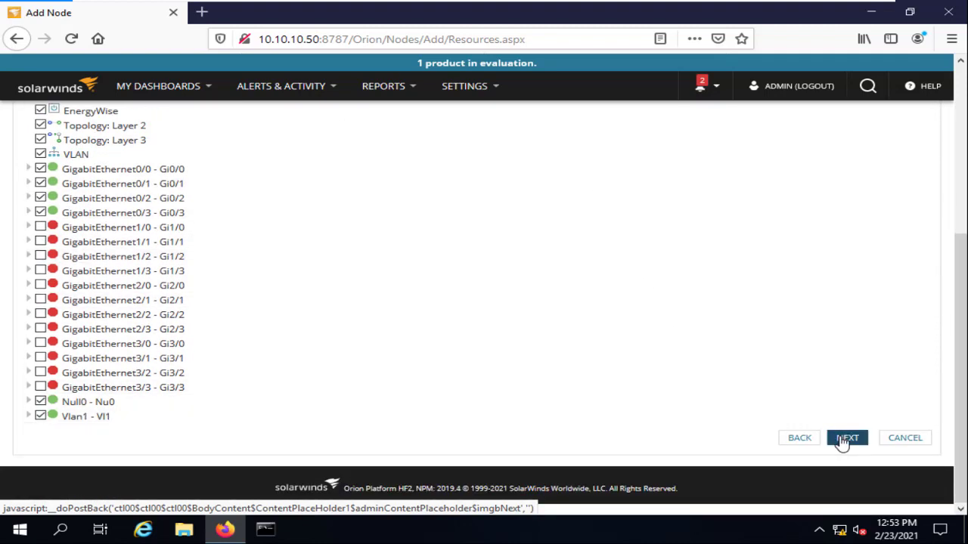
left_click(843, 440)
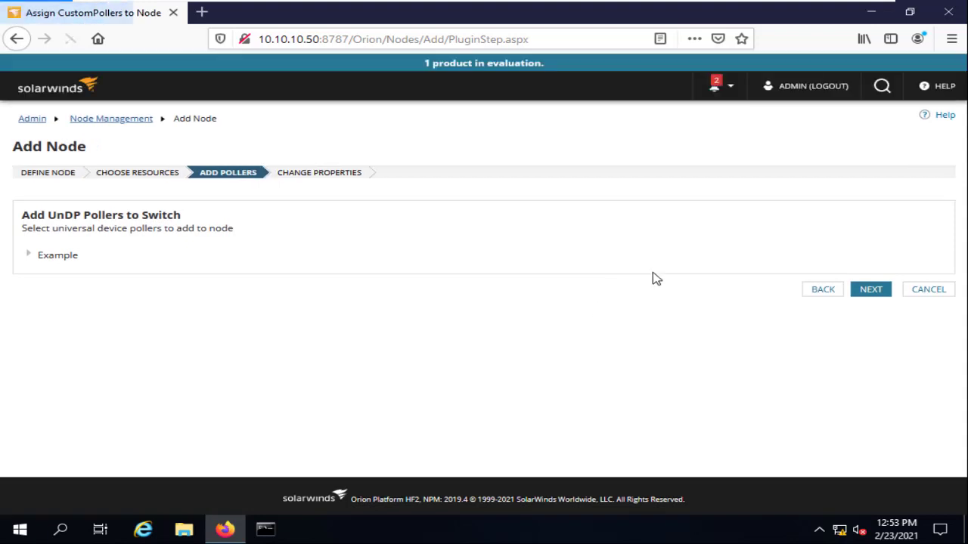
Skip custom pollers, add the switch as a monitored node, and open My Dashboards > Summary.
left_click(879, 297)
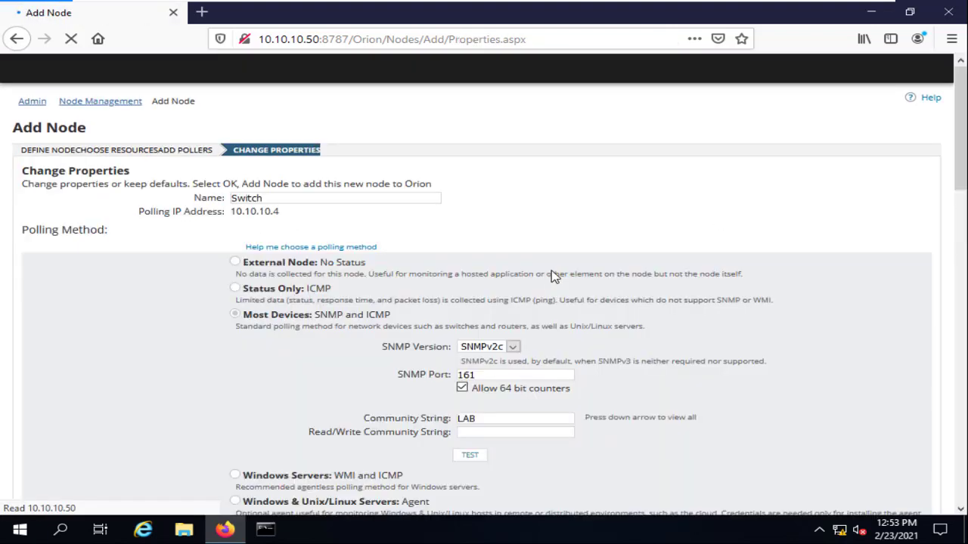
scroll(519, 287, "down", 15)
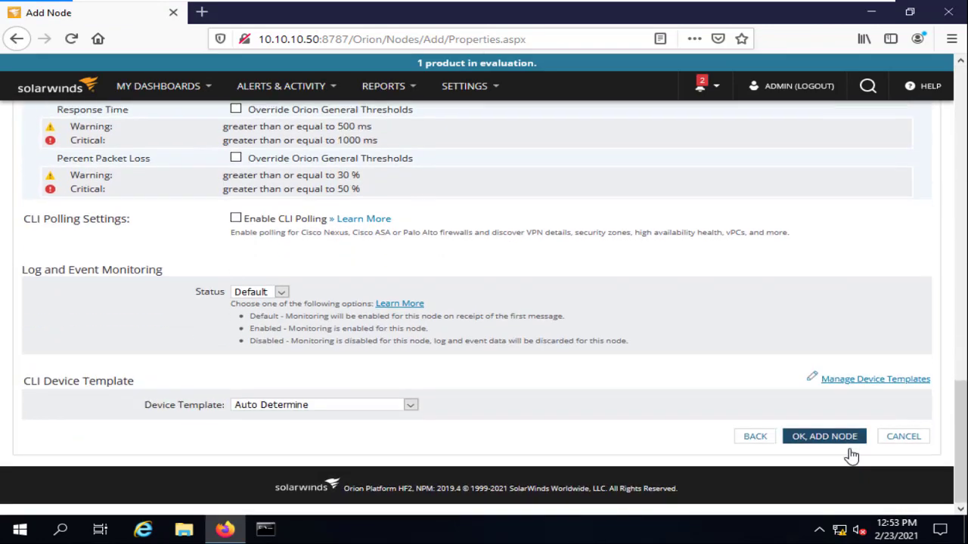
left_click(838, 443)
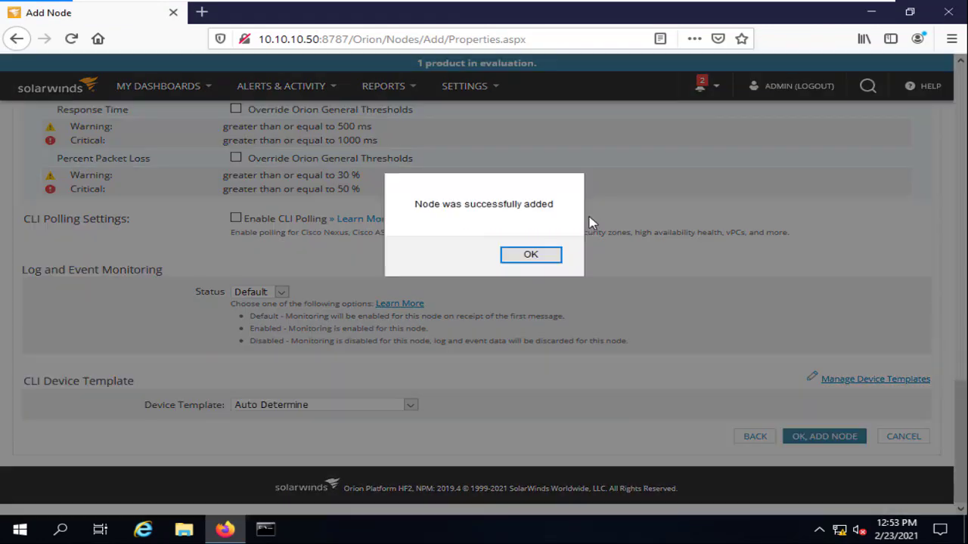
left_click(556, 257)
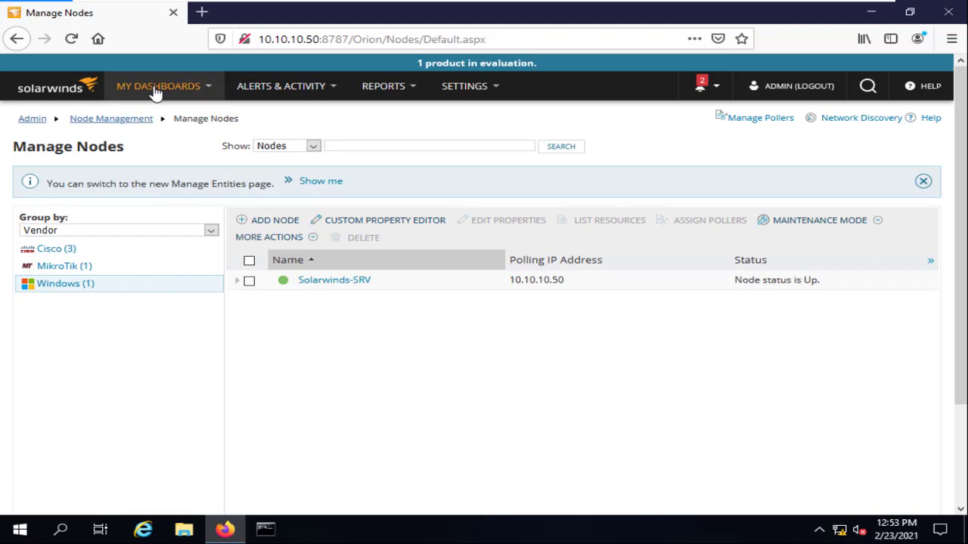
left_click(156, 88)
left_click(155, 145)
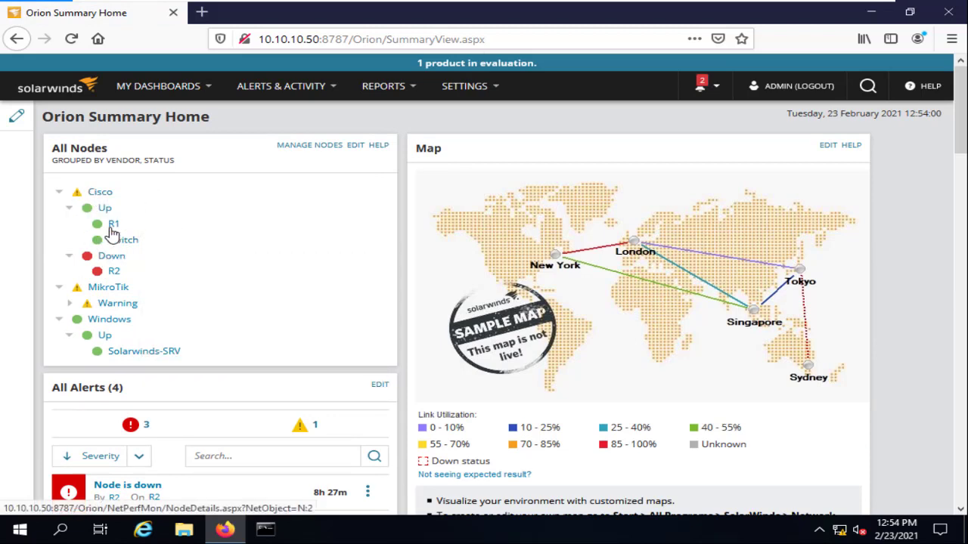
Open R1 from the All Nodes widget and choose Edit Node in its Management panel.
left_click(112, 235)
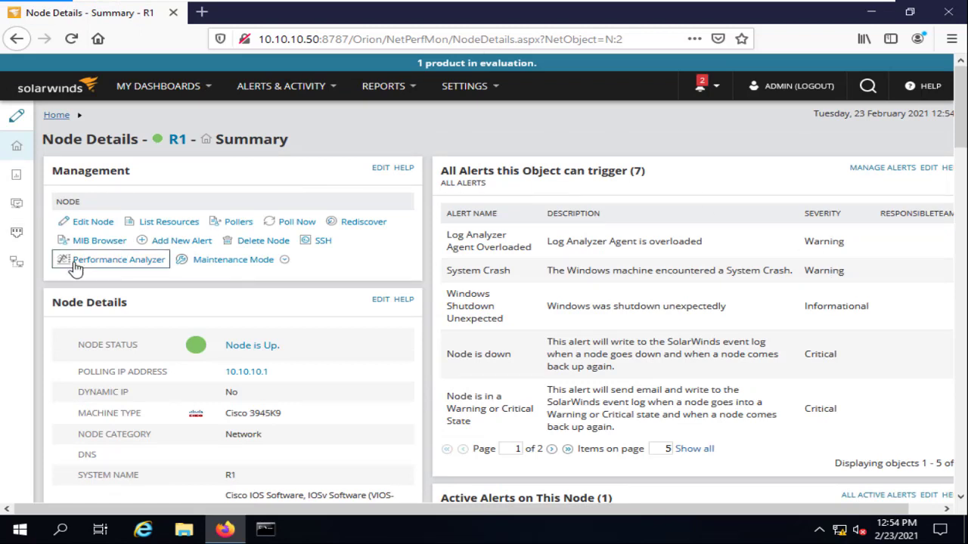
left_click(90, 223)
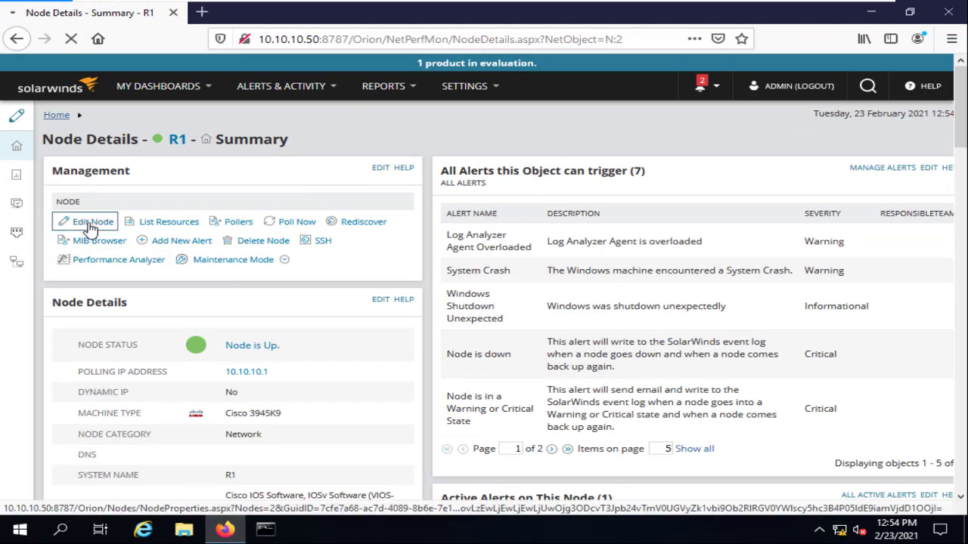
Try switching R1 to Status Only: ICMP polling and fill in a New Credential's name, username and password fields.
scroll(180, 216, "down", 6)
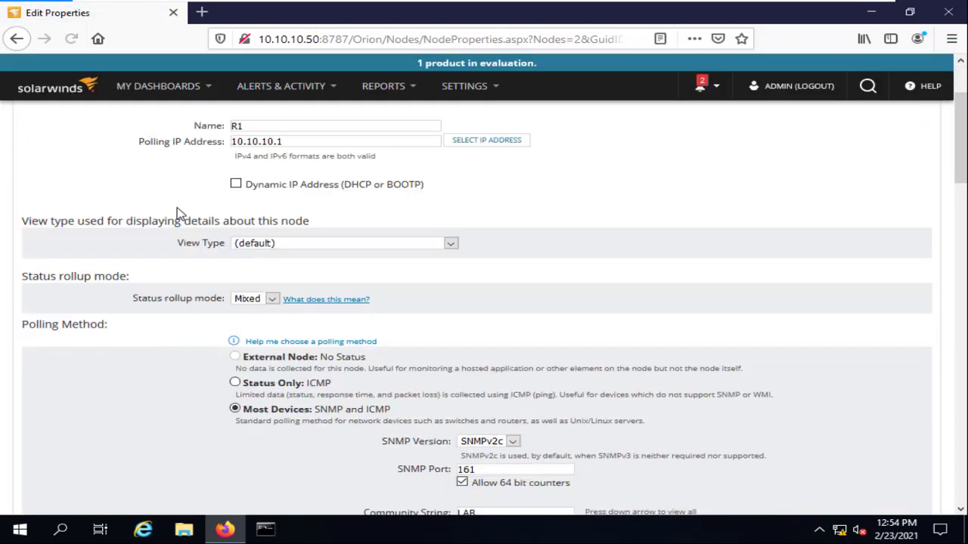
scroll(180, 214, "up", 4)
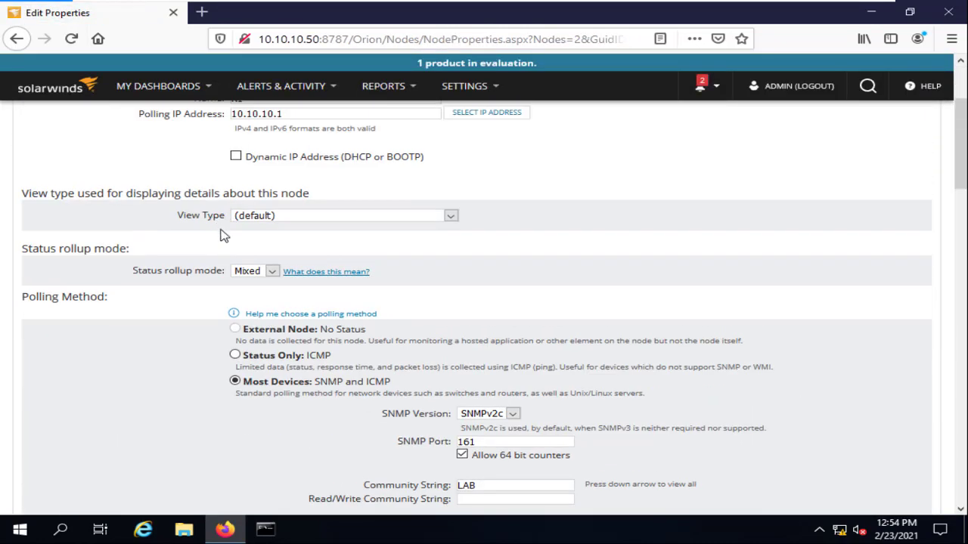
left_click(235, 356)
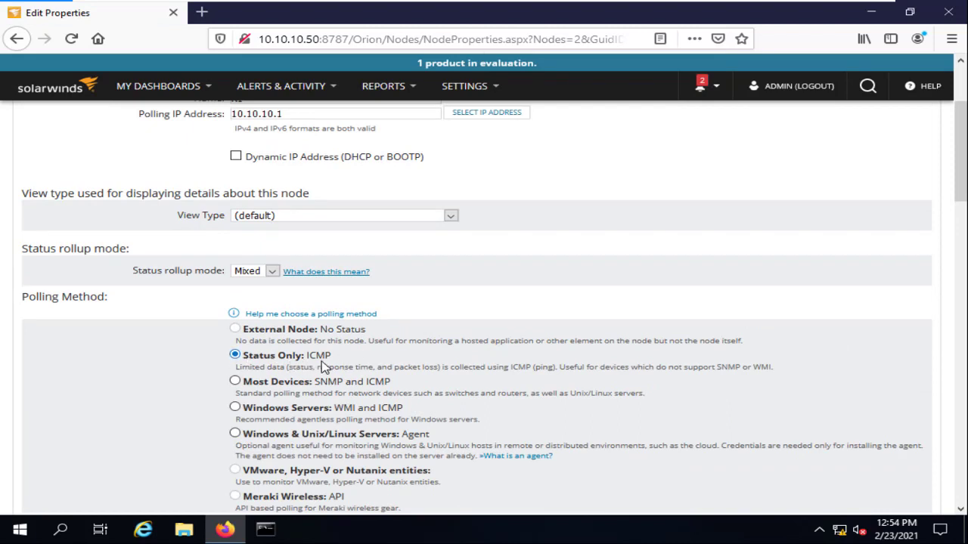
scroll(427, 348, "down", 1)
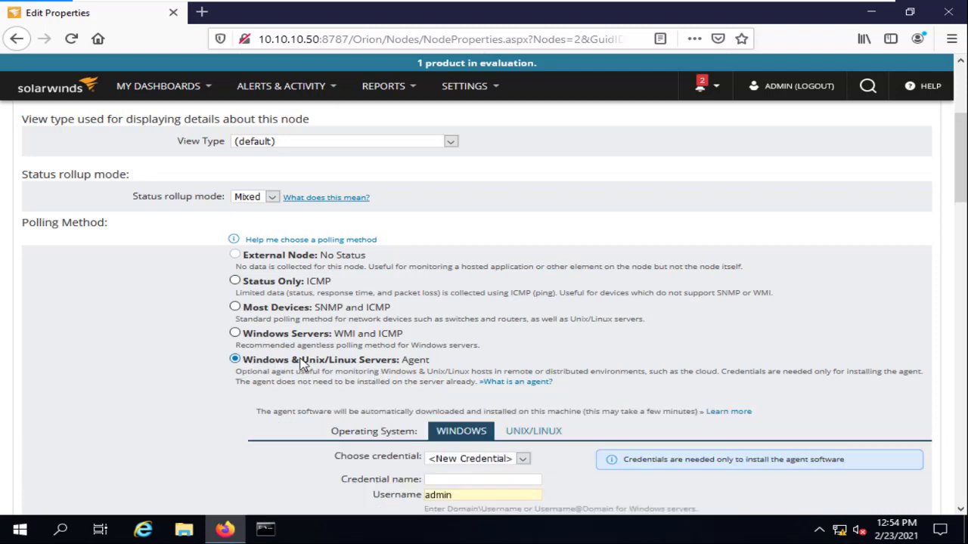
scroll(512, 362, "down", 2)
left_click(523, 311)
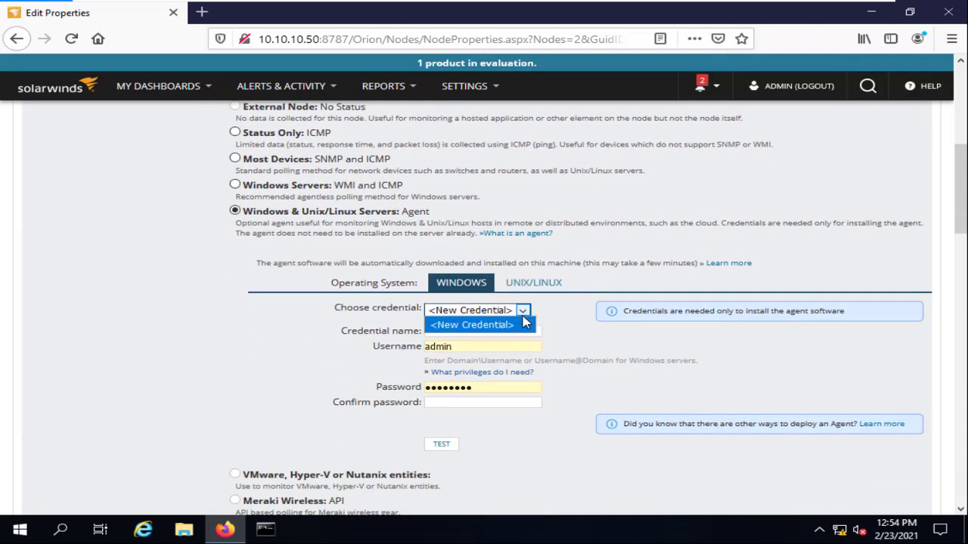
left_click(506, 325)
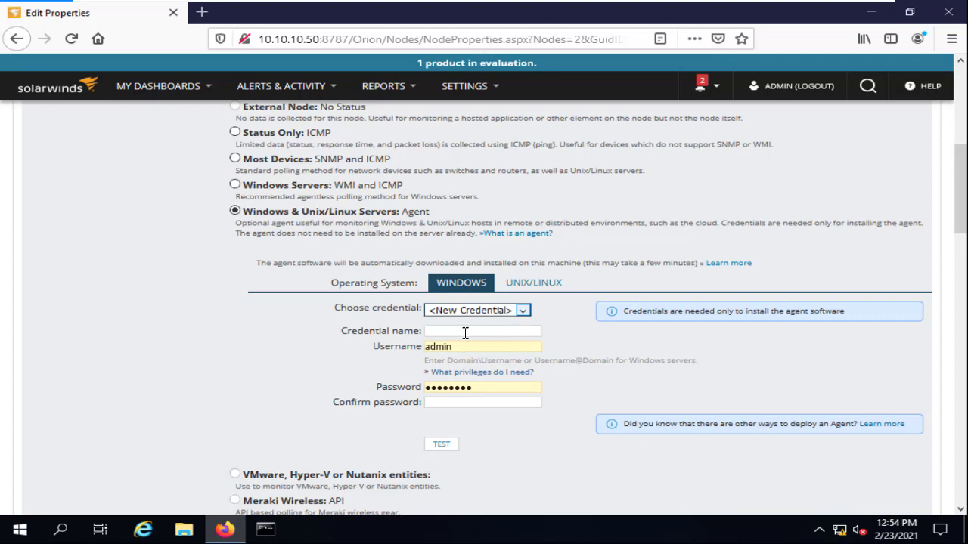
left_click(465, 333)
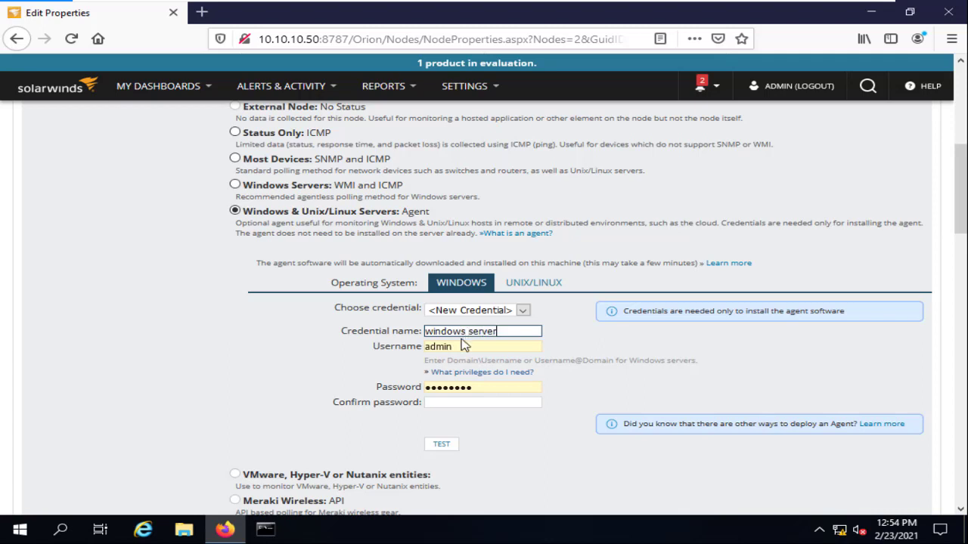
key("Tab")
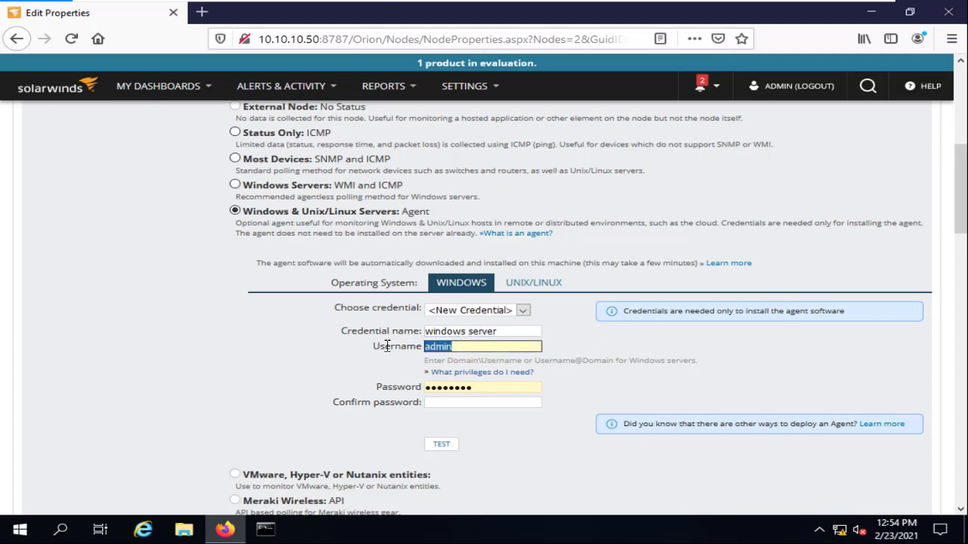
type("domain\\")
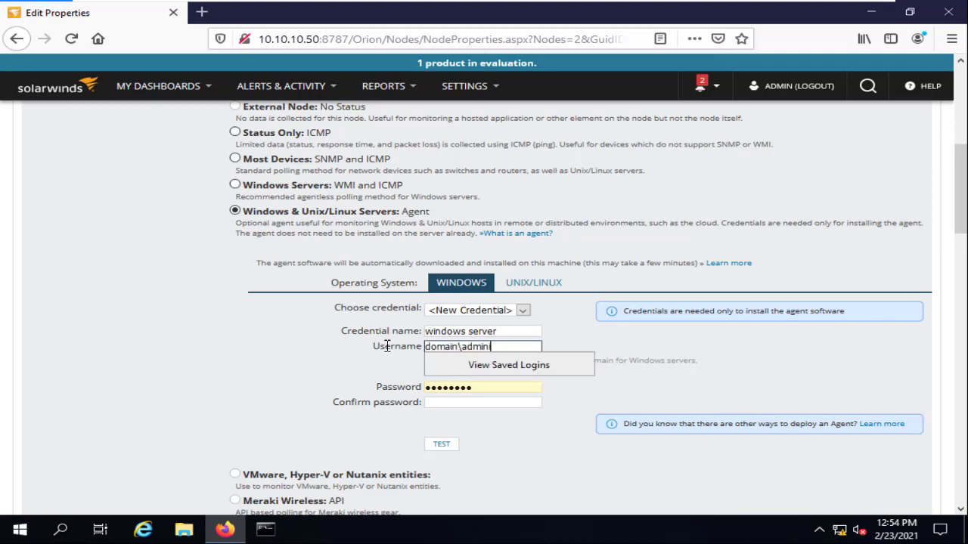
key("Tab")
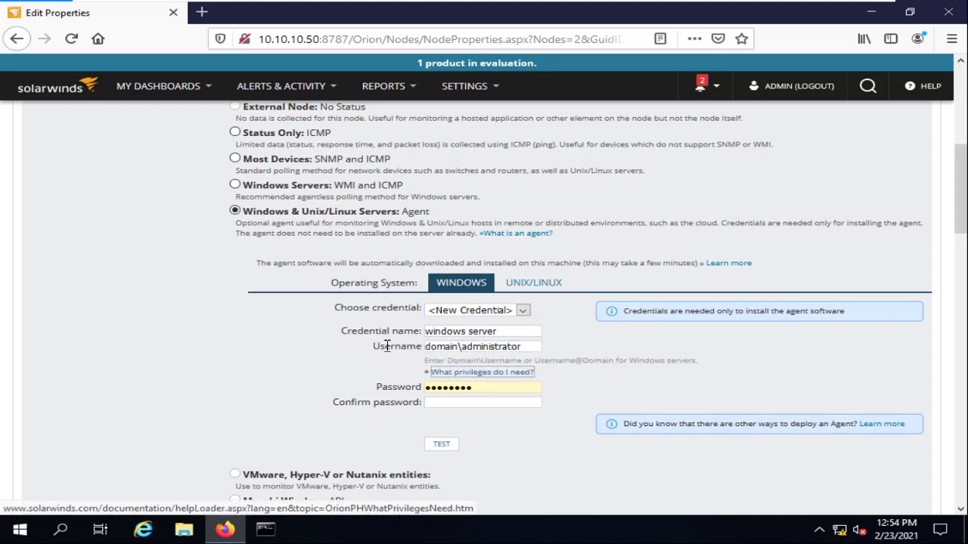
key("Tab")
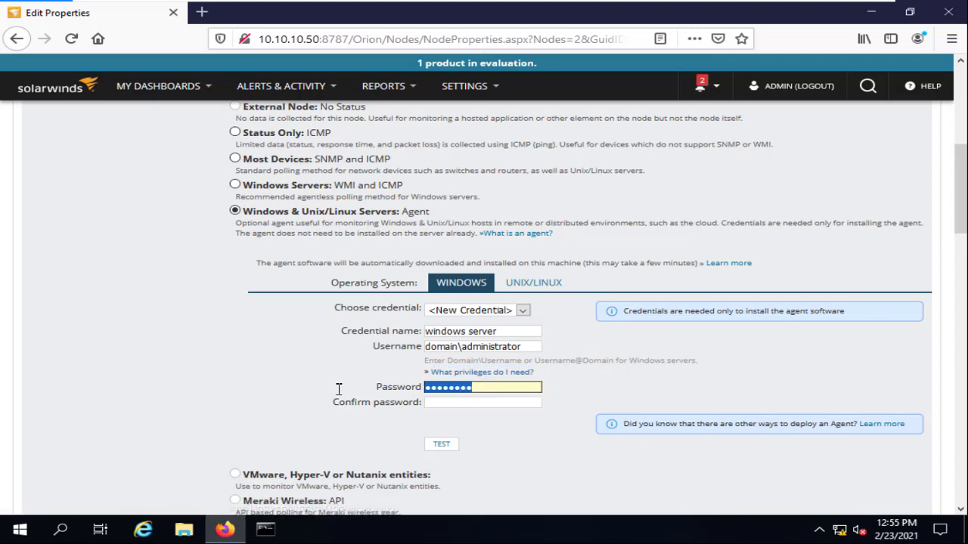
left_click(490, 405)
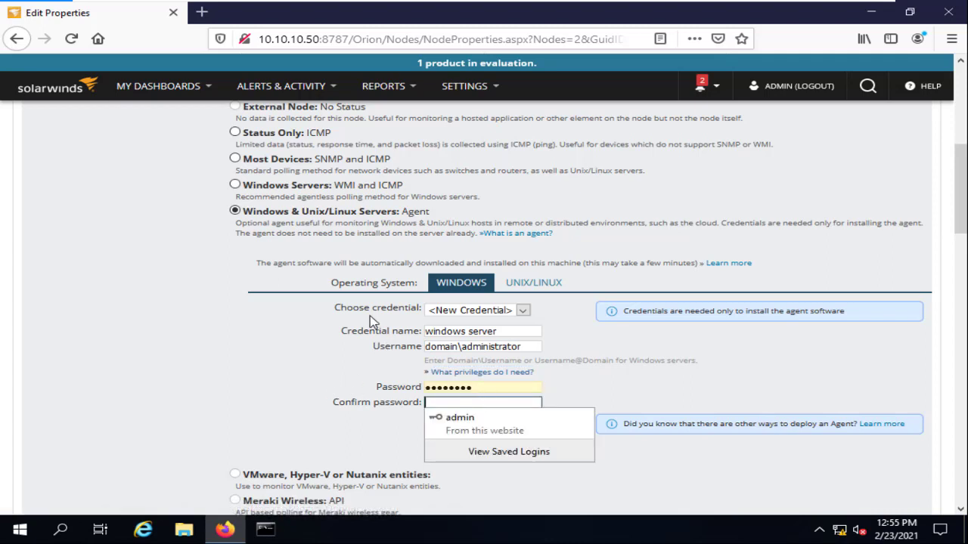
left_click(514, 493)
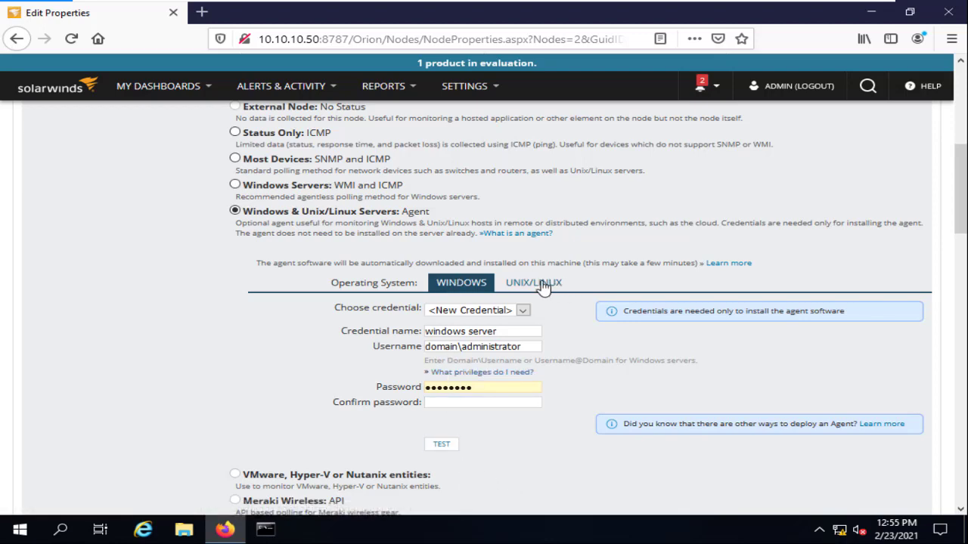
Scroll through the remaining properties and go back to R1's summary without saving.
scroll(484, 272, "down", 2)
scroll(411, 253, "up", 3)
scroll(419, 257, "down", 4)
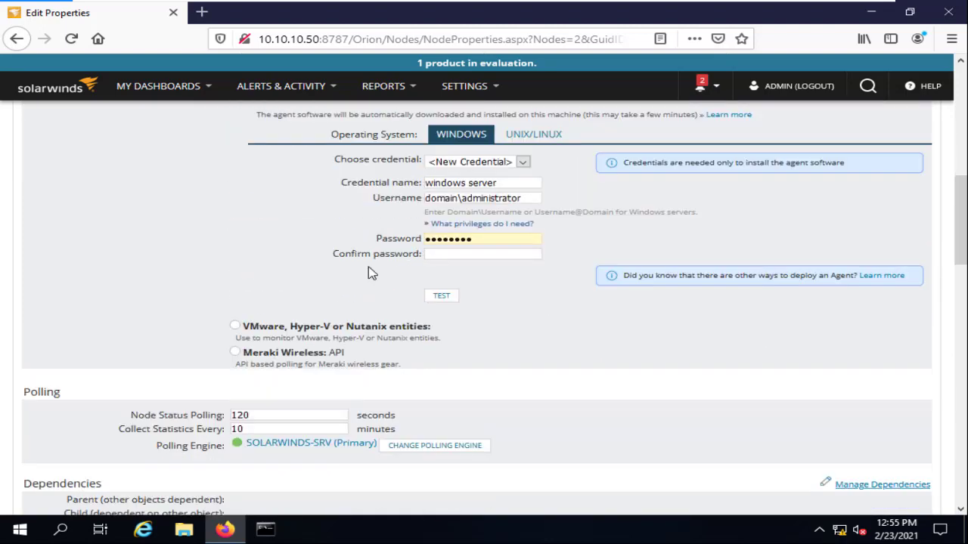
scroll(371, 272, "down", 1)
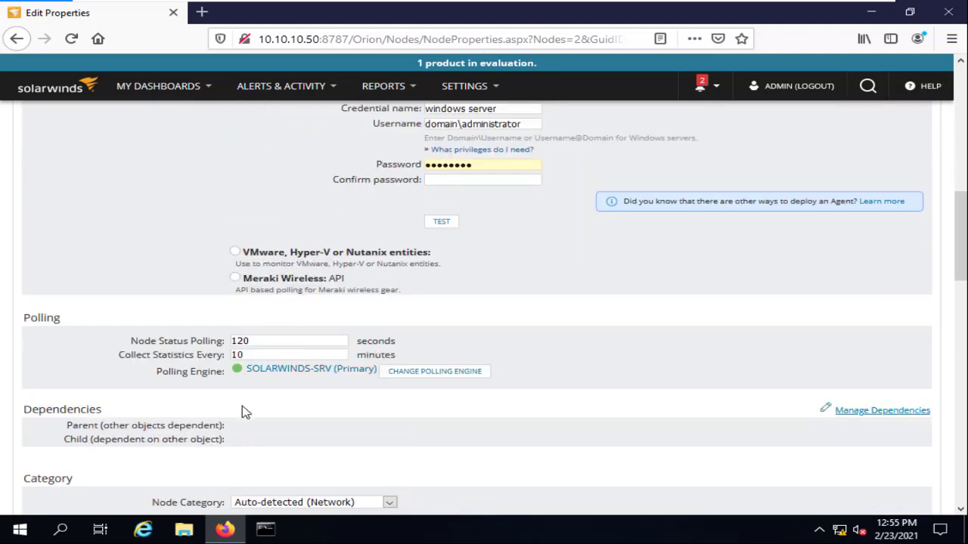
scroll(246, 412, "down", 7)
scroll(210, 225, "up", 15)
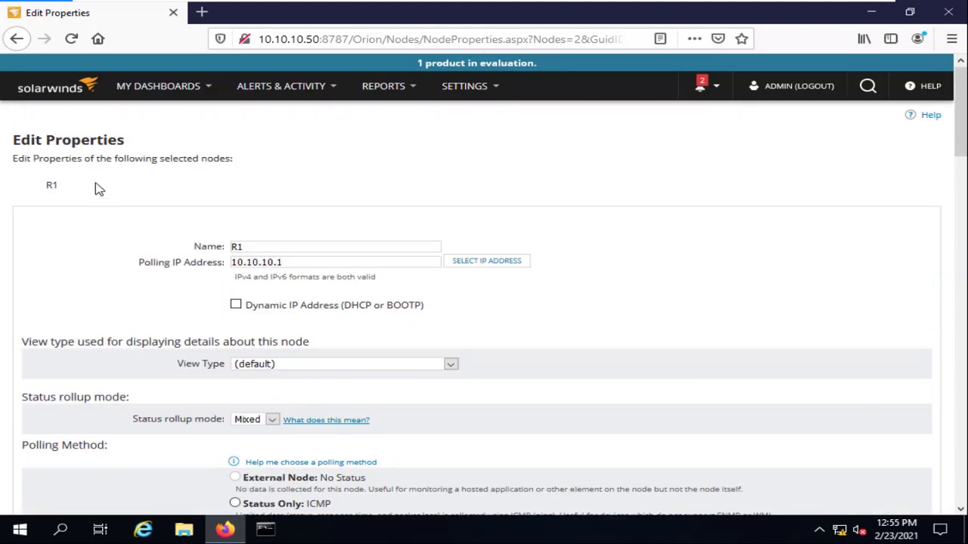
left_click(17, 39)
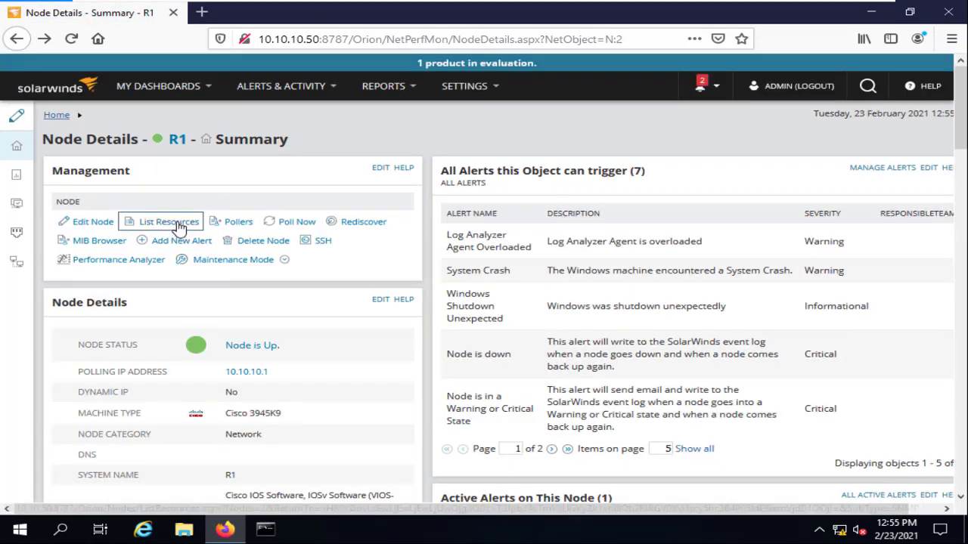
In List Resources, uncheck Routing table, BGP neighbors, Topology: Layer 3, Loopback1 and Null0, then submit.
left_click(180, 222)
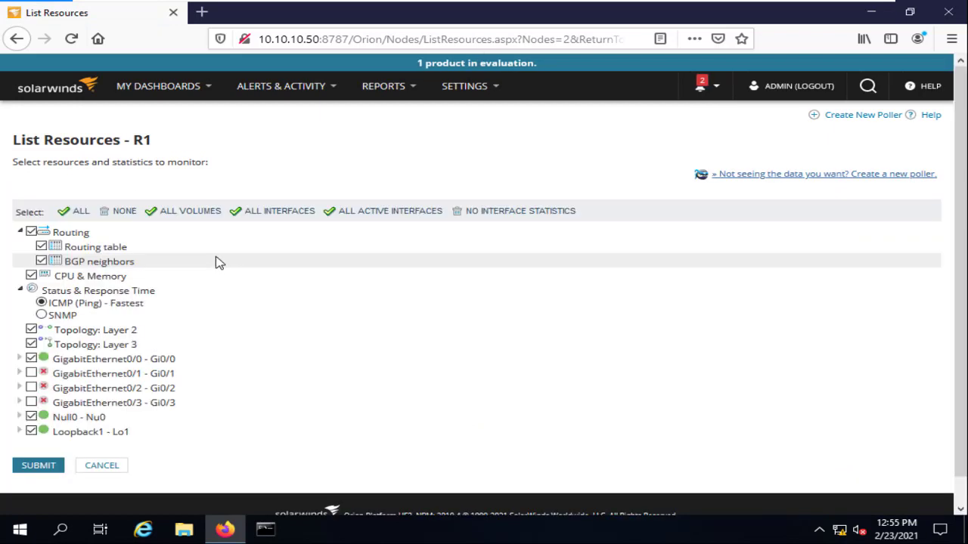
left_click(40, 247)
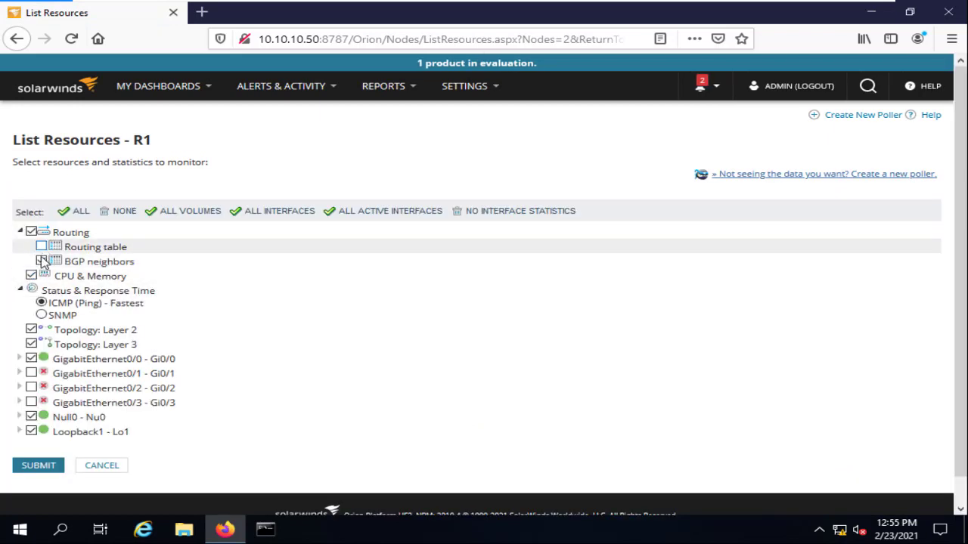
left_click(41, 261)
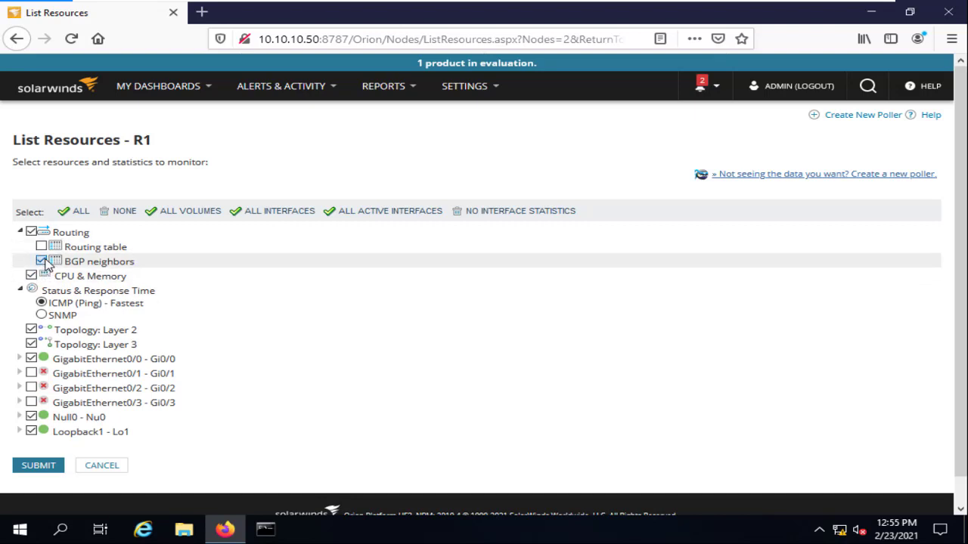
left_click(41, 261)
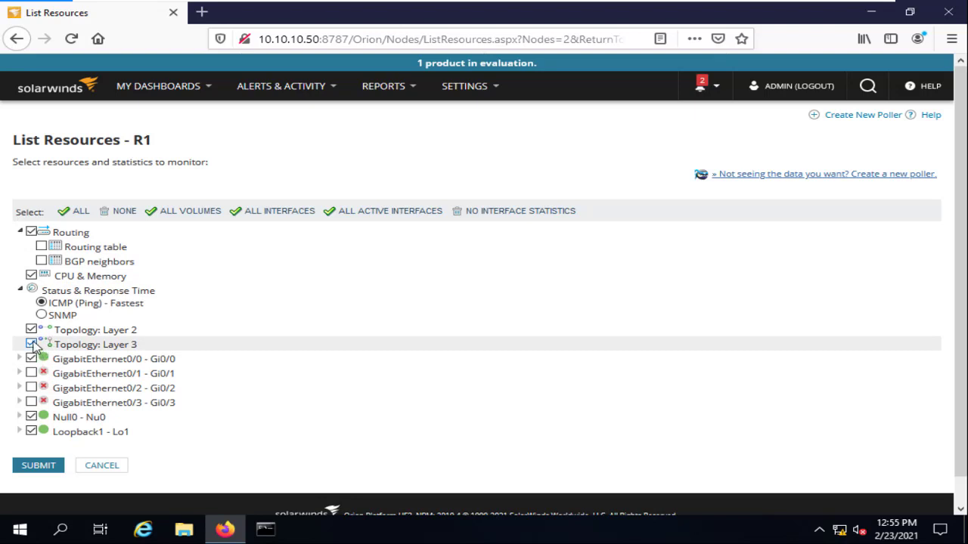
left_click(31, 343)
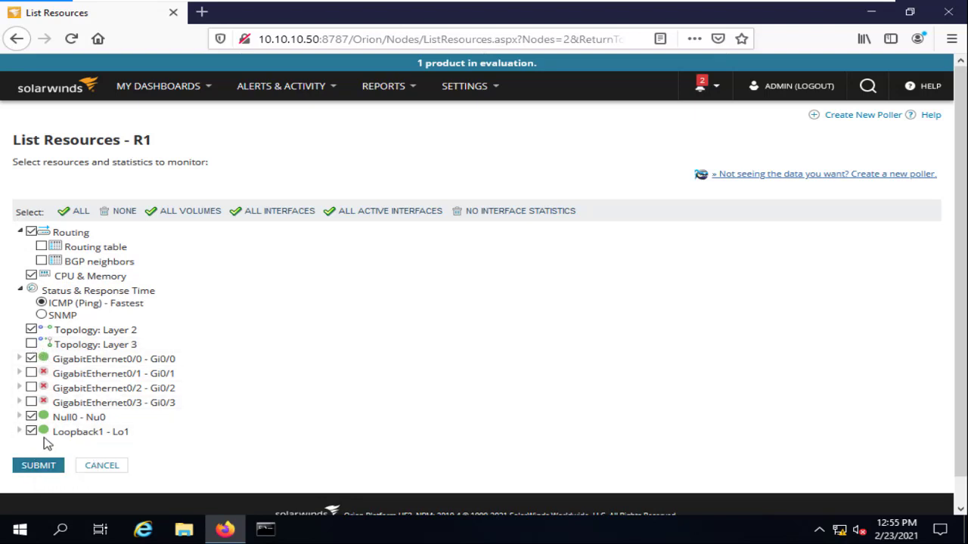
left_click(31, 430)
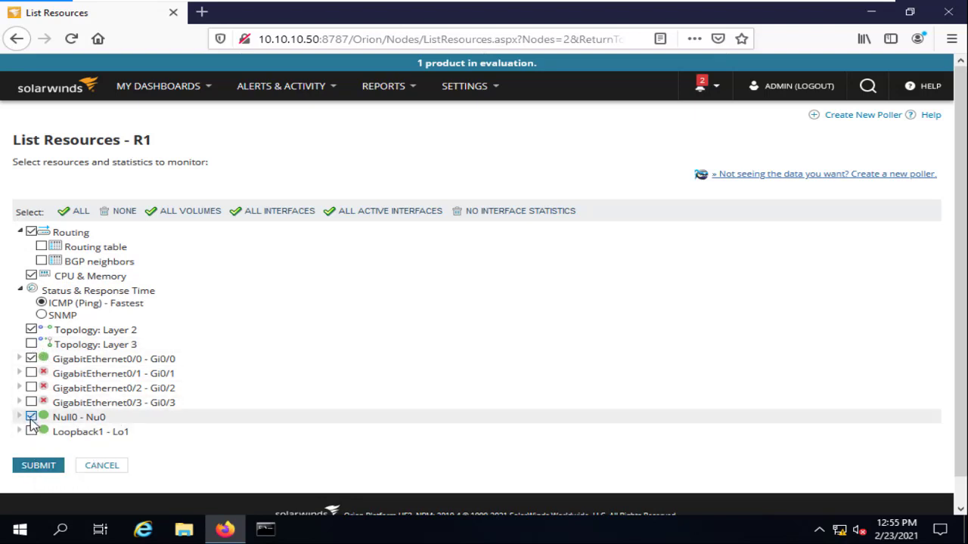
left_click(31, 416)
left_click(42, 465)
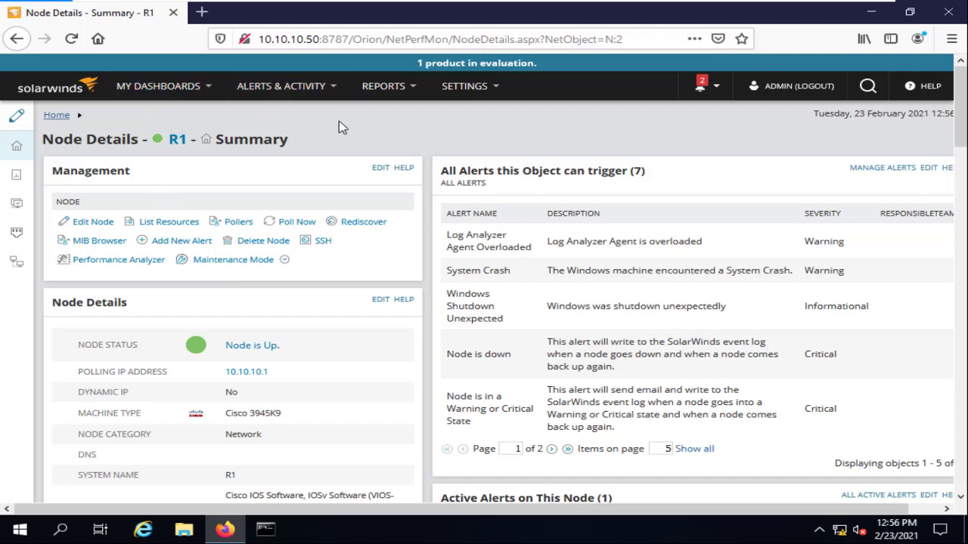
Reopen R1's resource list to verify the changes, then cancel back to the summary.
left_click(171, 222)
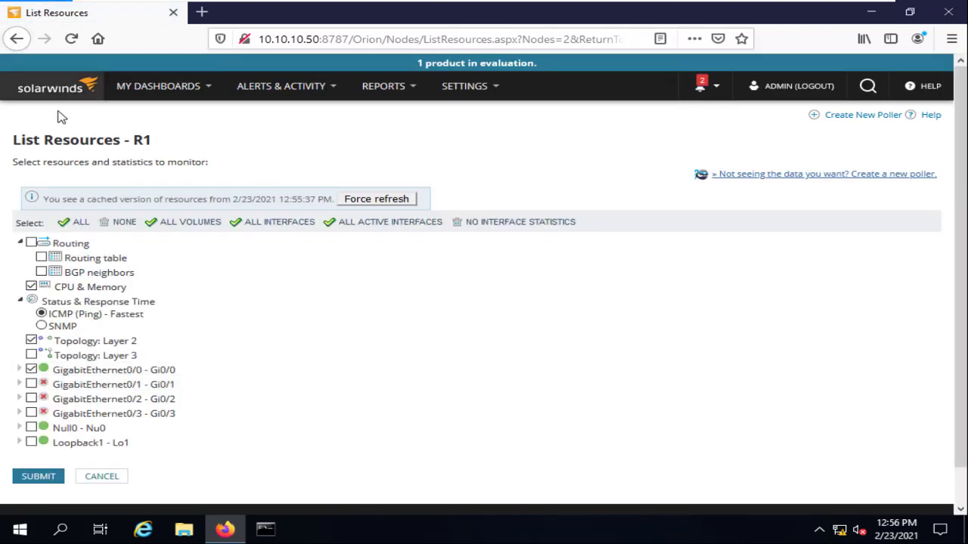
left_click(17, 39)
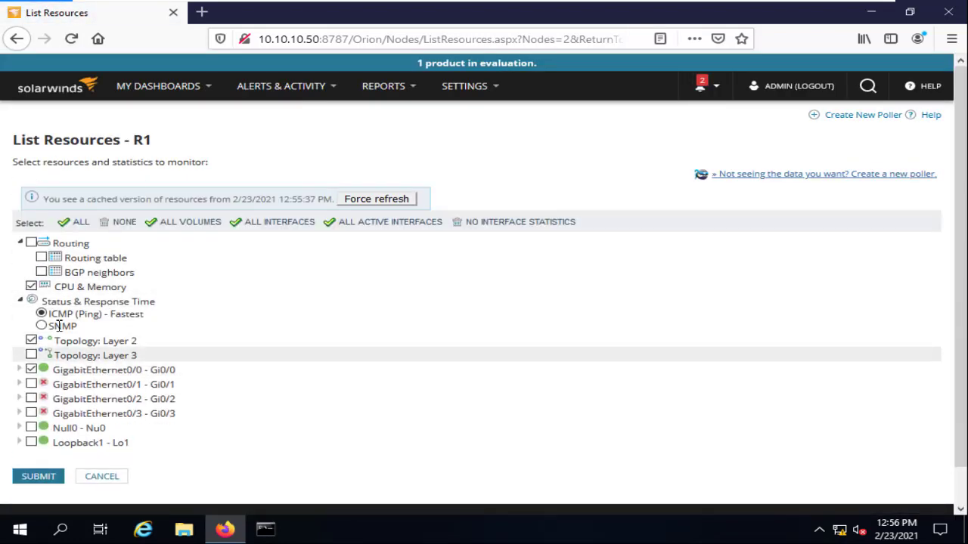
left_click(119, 479)
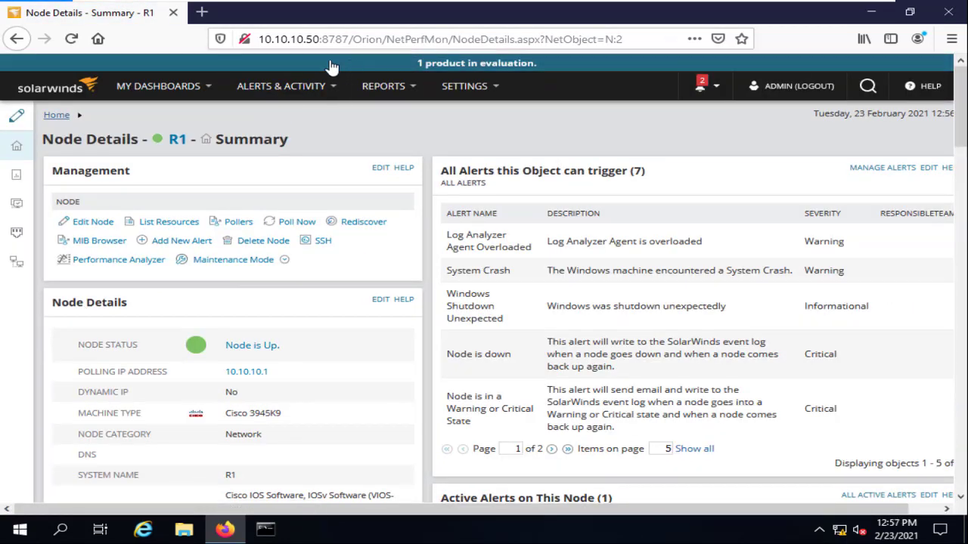
mouse_move(177, 92)
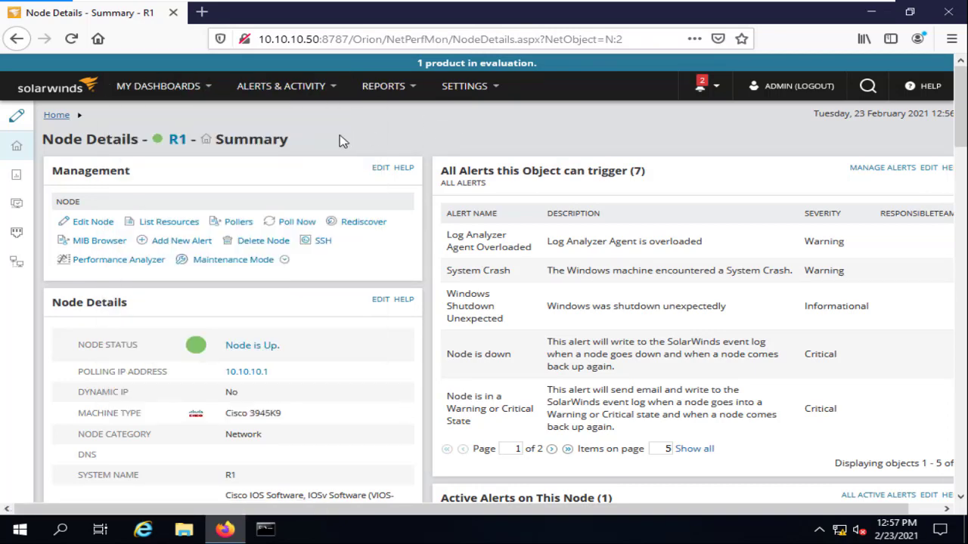
Assign the Example pollers ciscoEnvMonFanState and ciscoEnvMonSupplyState to R1 and confirm the success message.
left_click(241, 222)
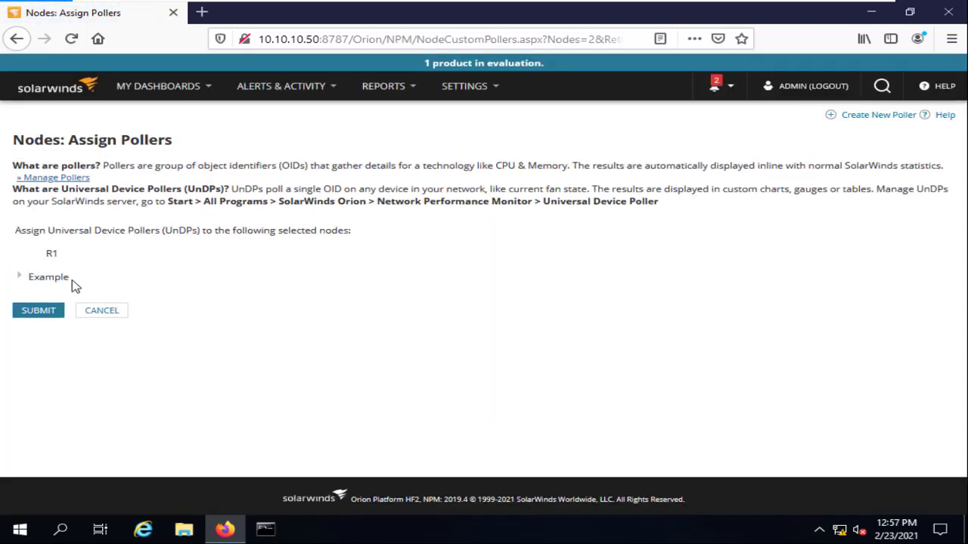
left_click(22, 279)
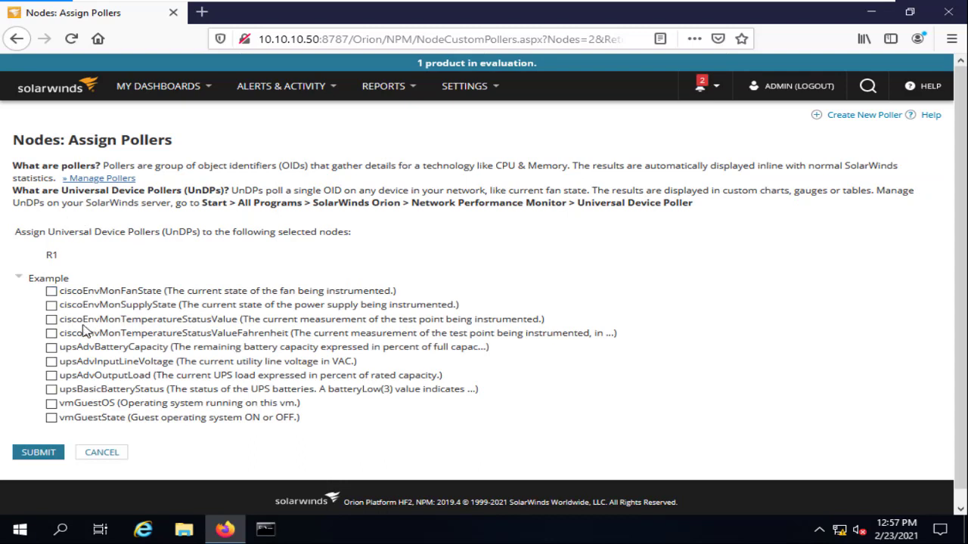
left_click(52, 292)
left_click(51, 306)
left_click(40, 453)
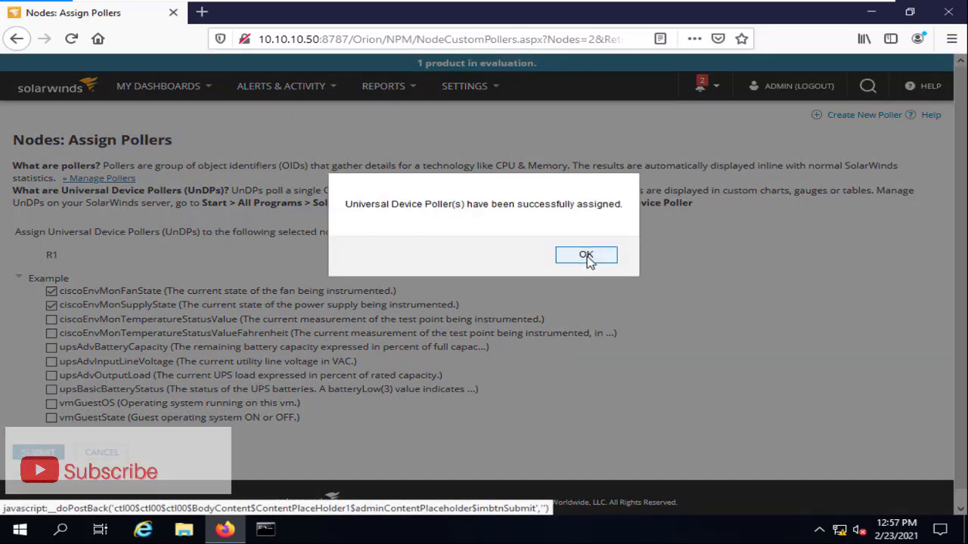
left_click(589, 257)
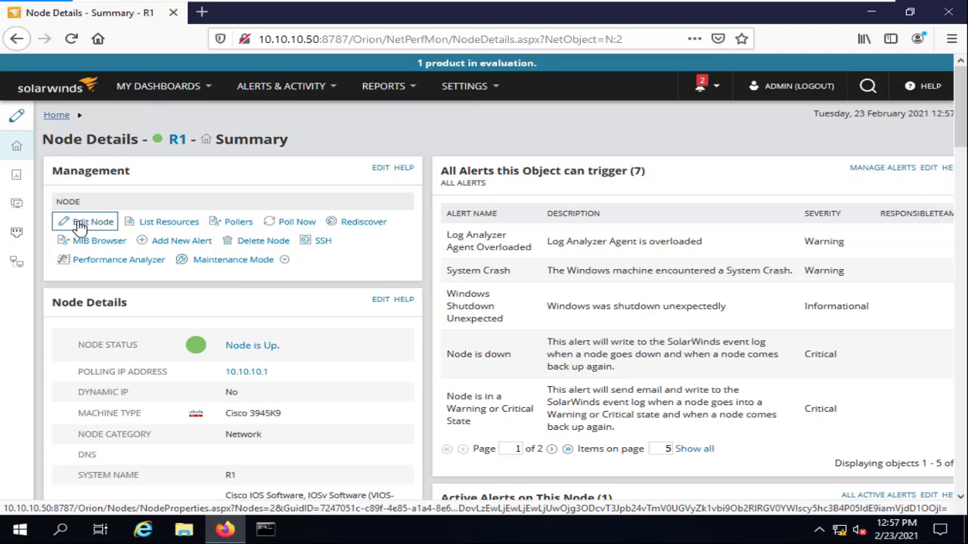
Poll R1 now and run a rediscovery on it.
left_click(303, 221)
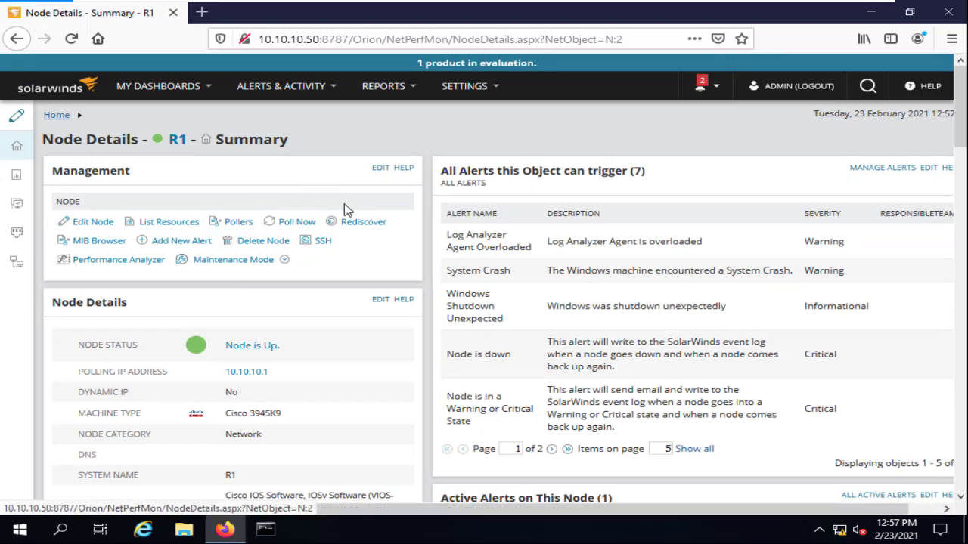
left_click(377, 232)
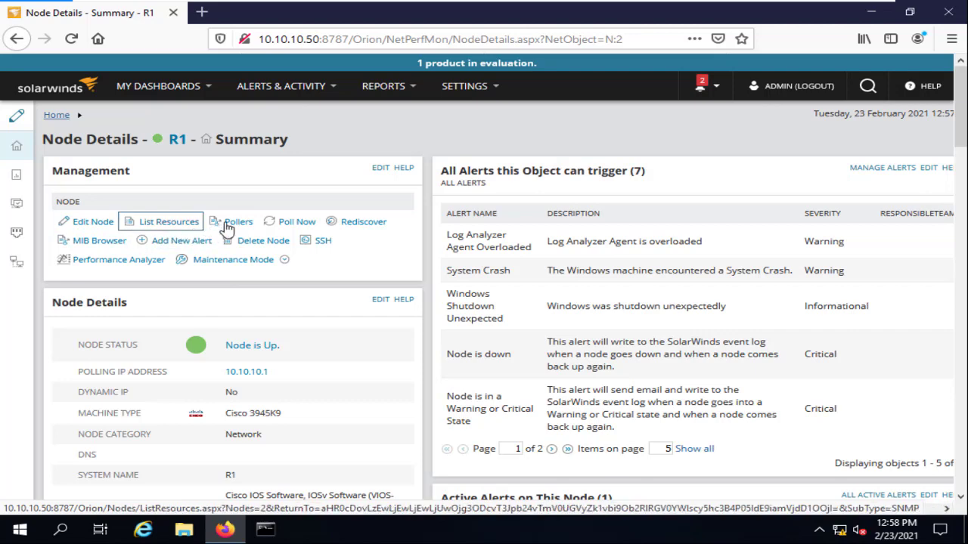
left_click(375, 227)
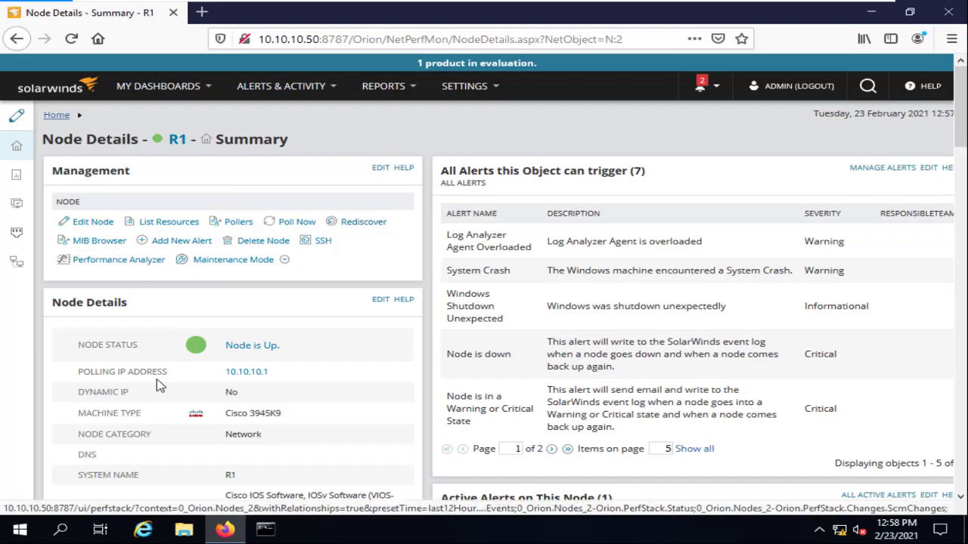
Open the MIB Browser for R1 from the Management widget.
scroll(265, 250, "down", 10)
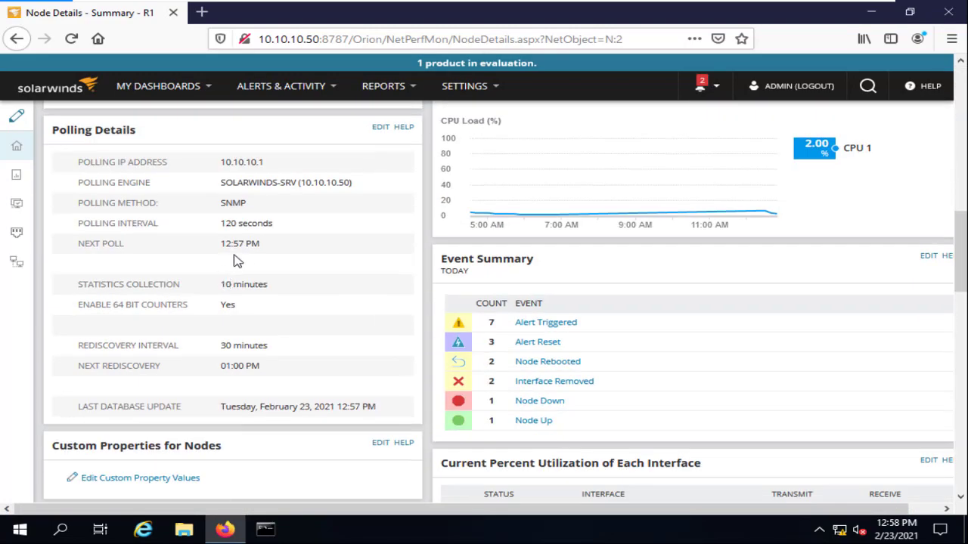
scroll(249, 256, "up", 3)
scroll(249, 256, "up", 6)
scroll(246, 245, "down", 5)
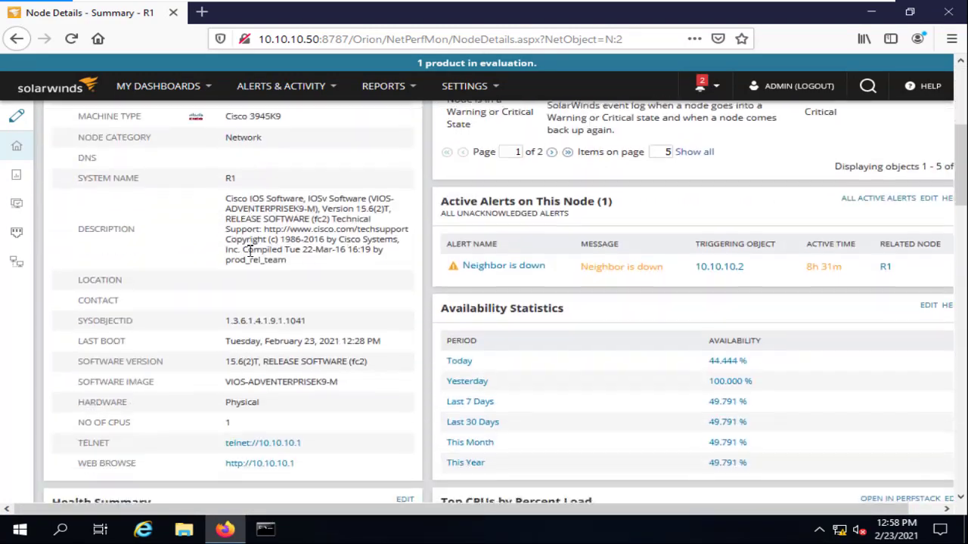
scroll(246, 245, "up", 6)
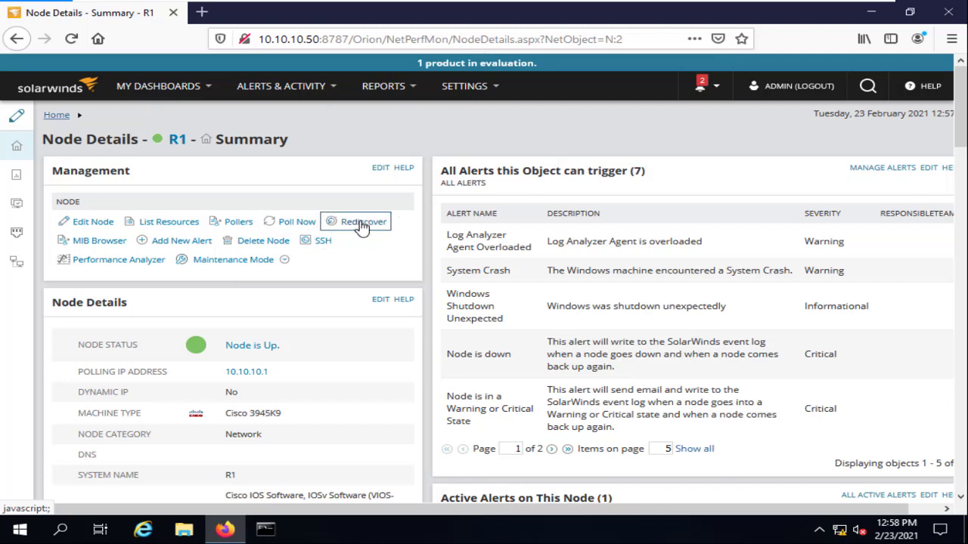
left_click(97, 239)
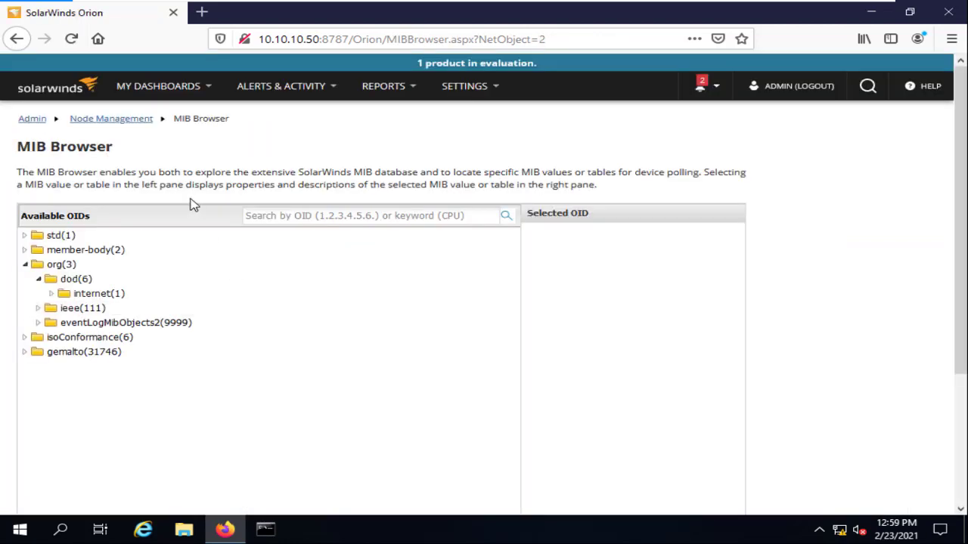
Expand the MIB tree through ieee(111), lan-man-stds and ieee802dot1 down to ieee802dot1mibs.
left_click(24, 338)
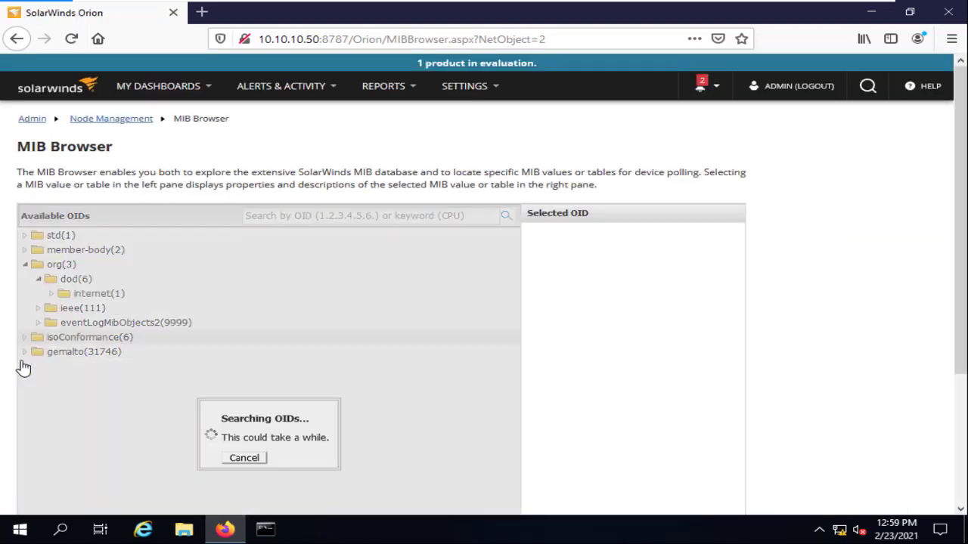
left_click(24, 381)
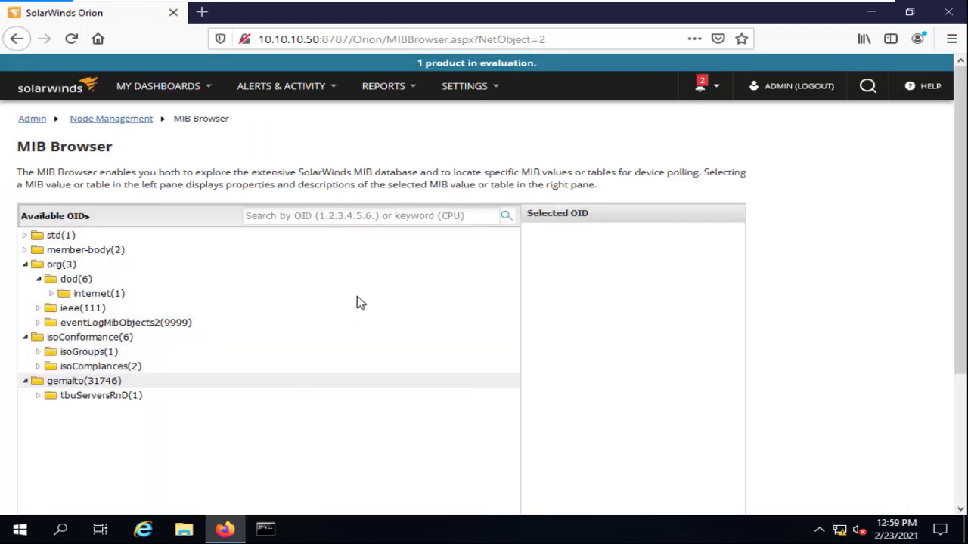
left_click(302, 215)
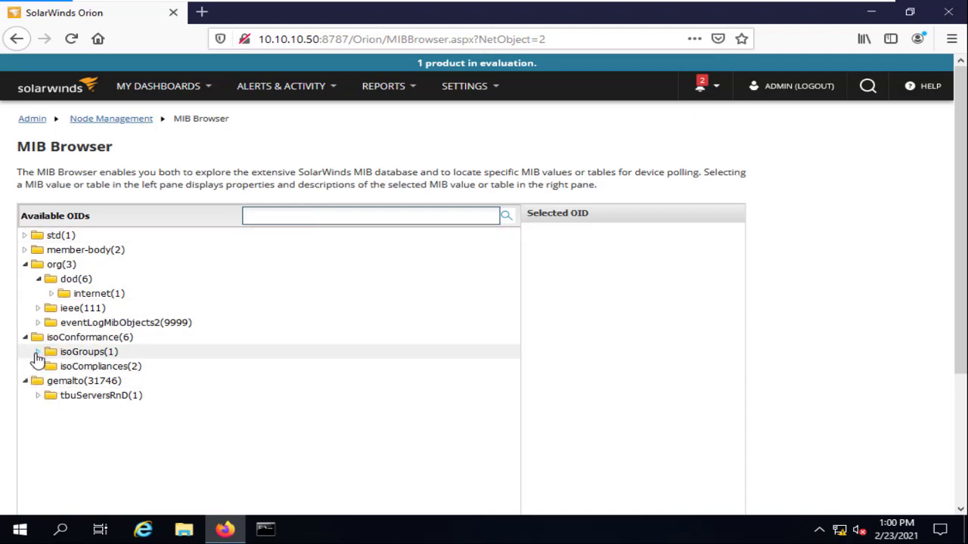
left_click(38, 308)
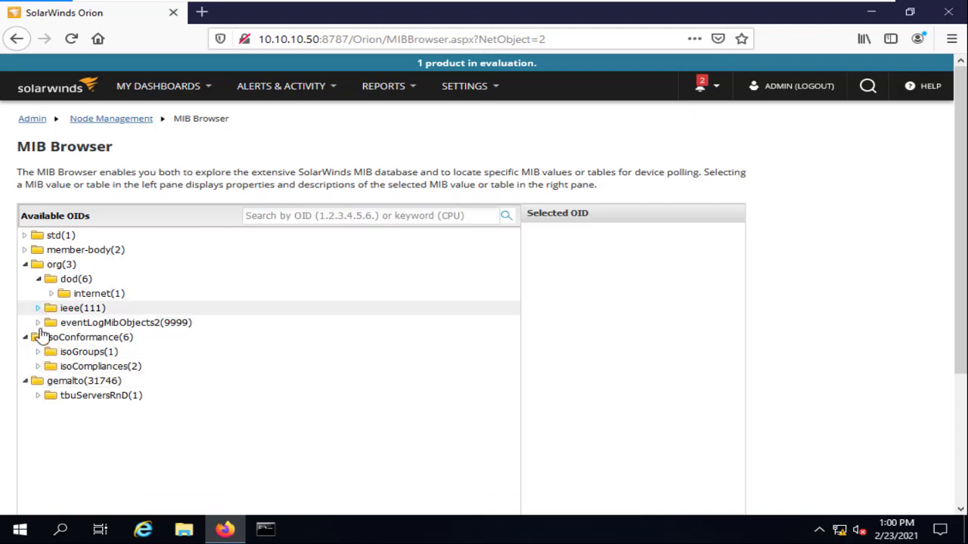
left_click(52, 323)
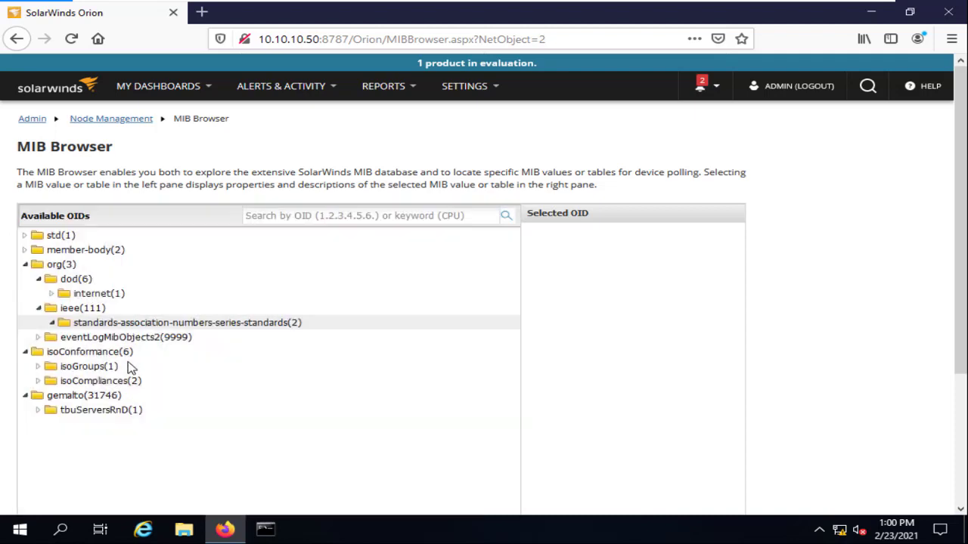
left_click(65, 338)
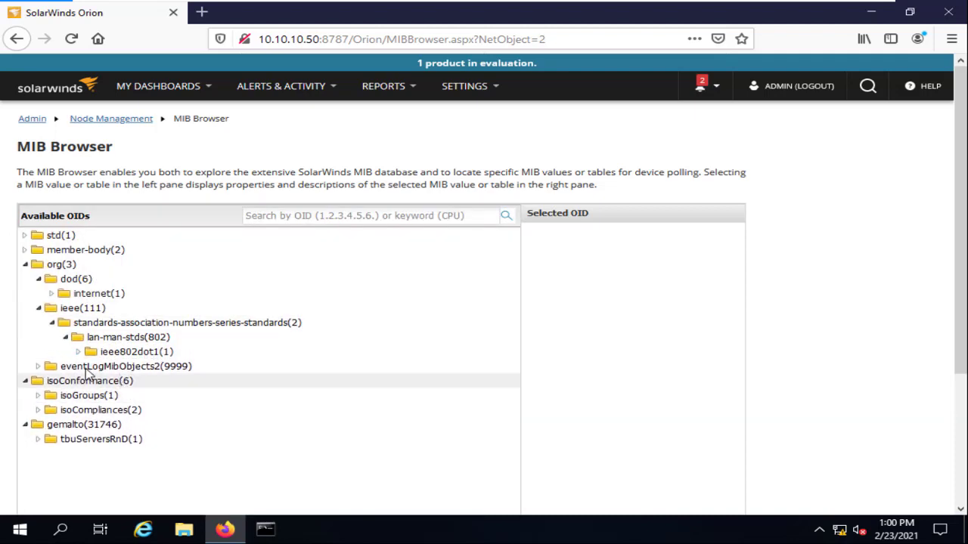
left_click(79, 352)
left_click(162, 367)
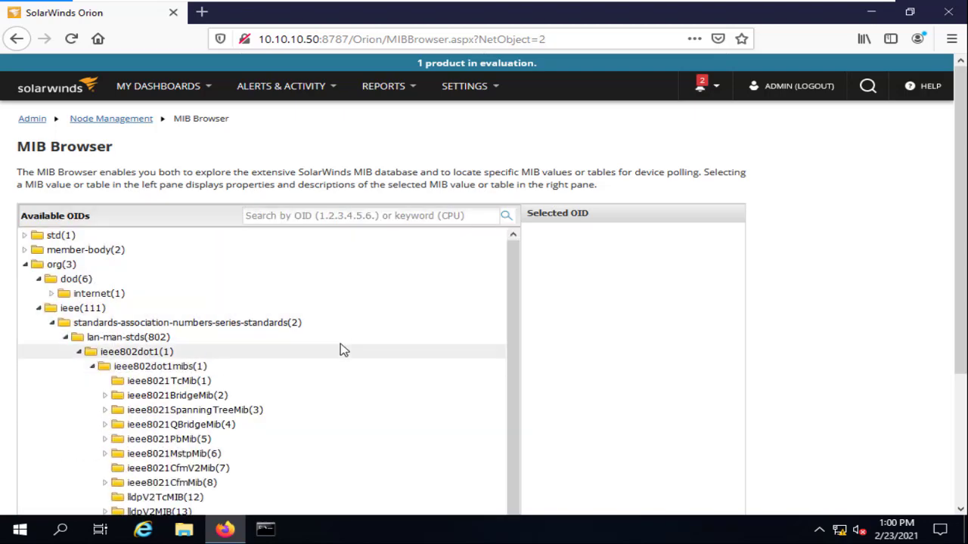
Drill into ieee8021QBridgeMib down to ieee8021QBridgeEntry and select ieee8021QBridgeMaxSupportedVlans.
left_click(206, 413)
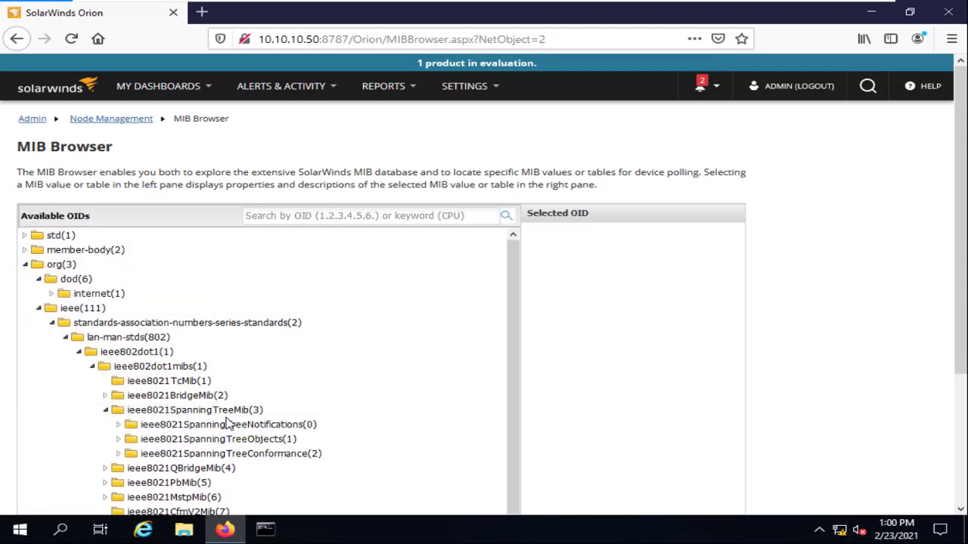
left_click(229, 413)
left_click(235, 425)
left_click(229, 440)
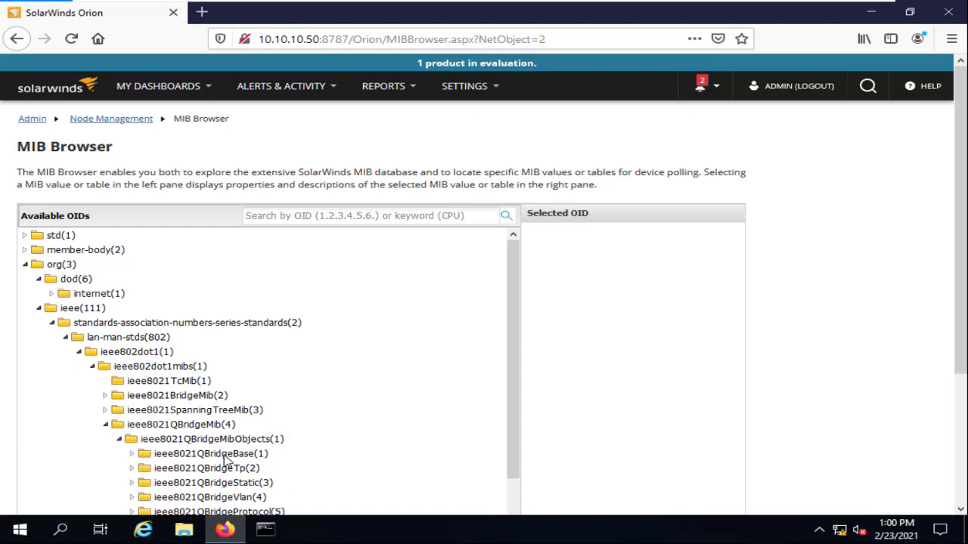
left_click(227, 457)
left_click(227, 468)
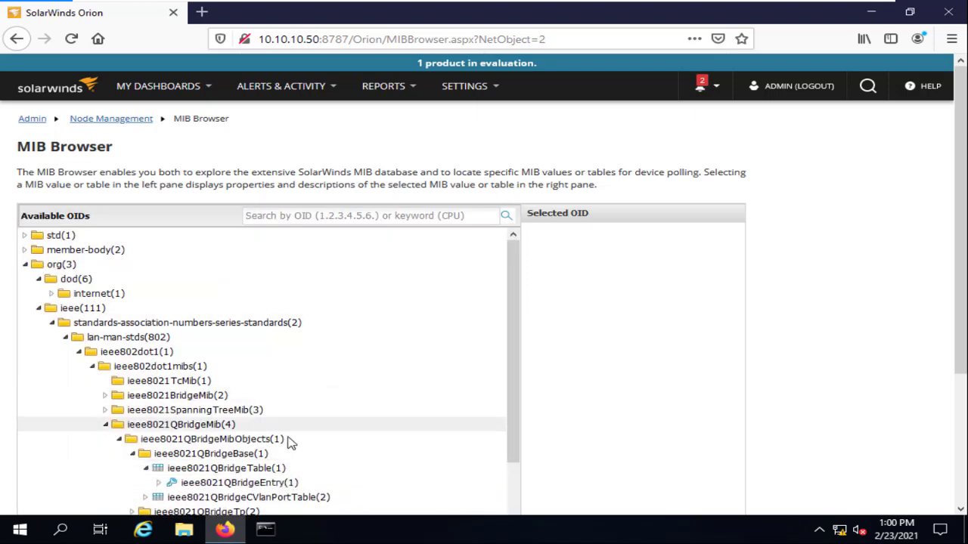
scroll(291, 444, "down", 3)
left_click(317, 375)
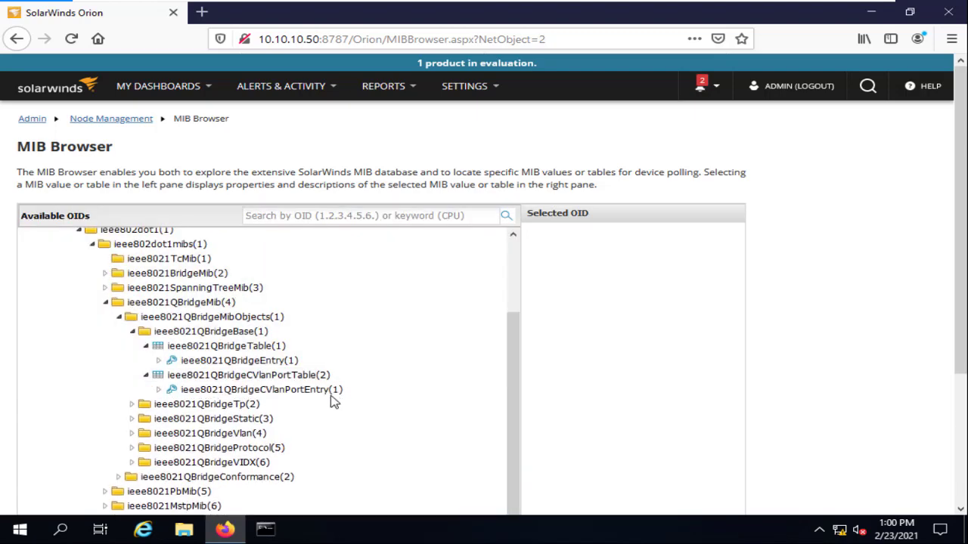
left_click(278, 363)
scroll(316, 347, "down", 6)
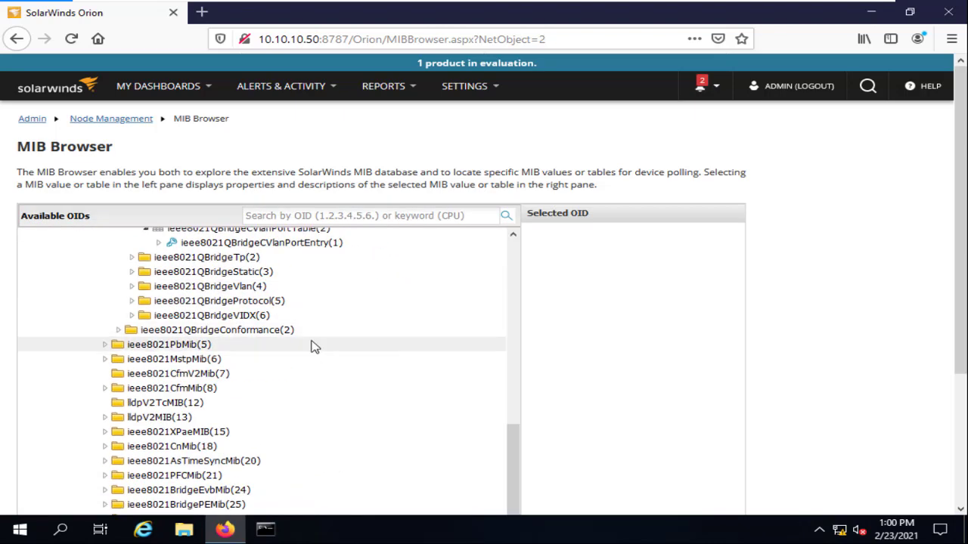
scroll(341, 290, "up", 5)
left_click(298, 368)
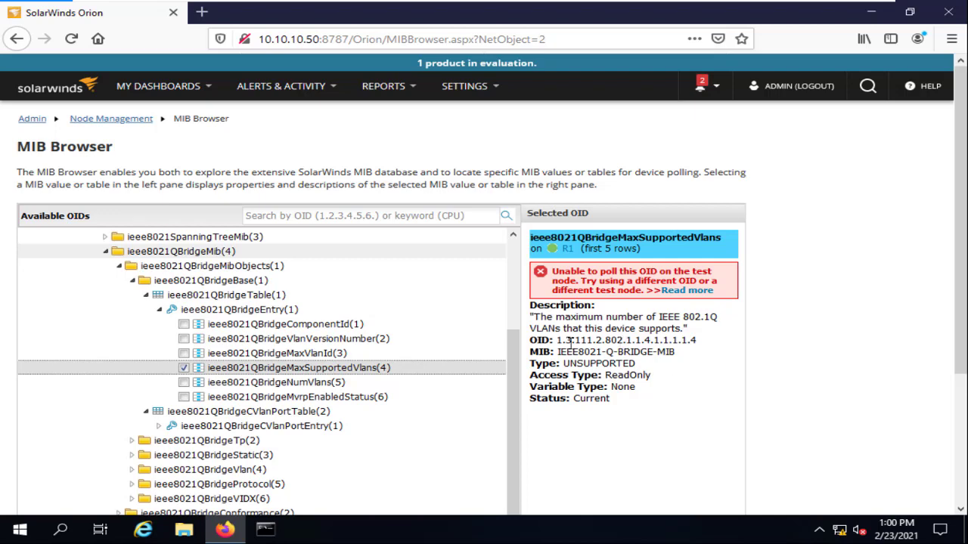
Copy its OID 1.3.111.2.802.1.1.4.1.1.1.1.4 into the OID search box and search.
left_click_drag(602, 340, 696, 341)
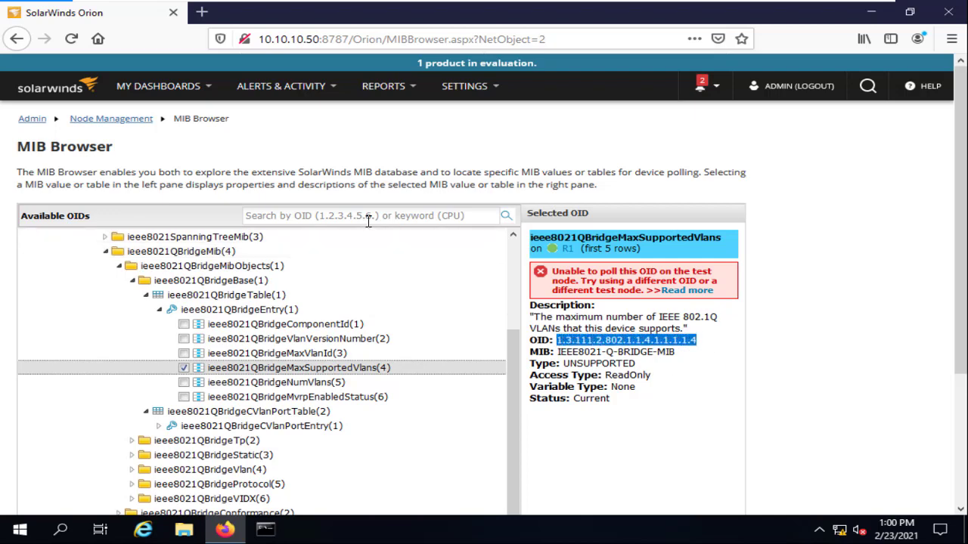
right_click(605, 341)
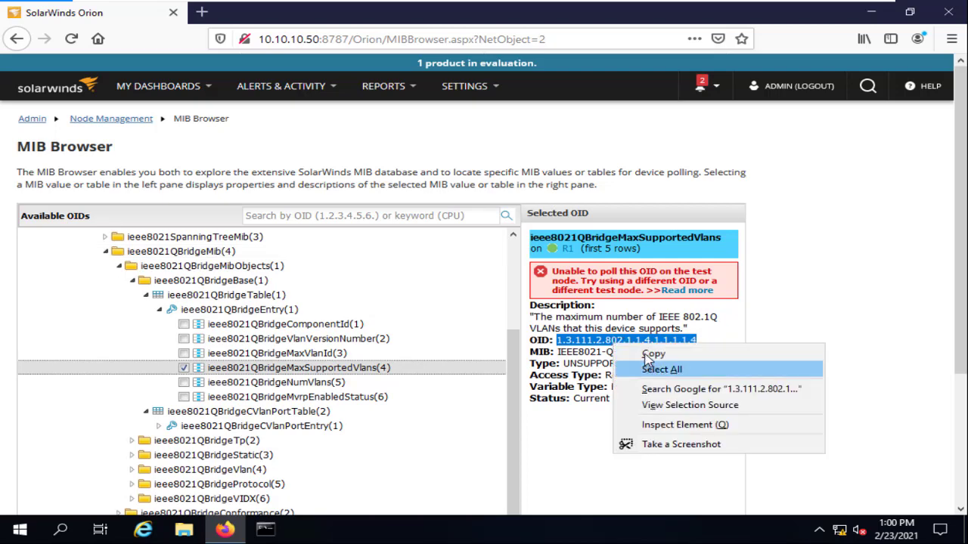
left_click(635, 352)
left_click(400, 216)
right_click(400, 217)
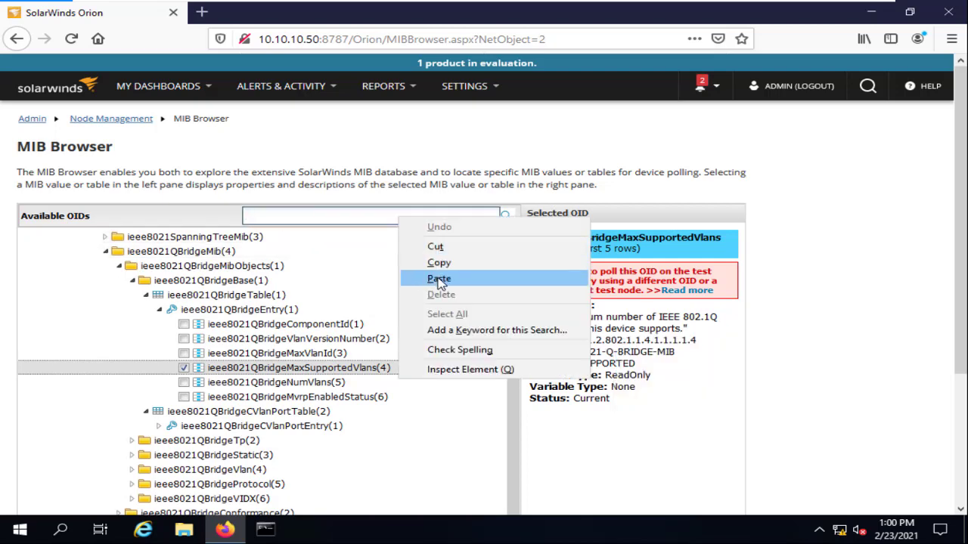
left_click(439, 279)
key("Return")
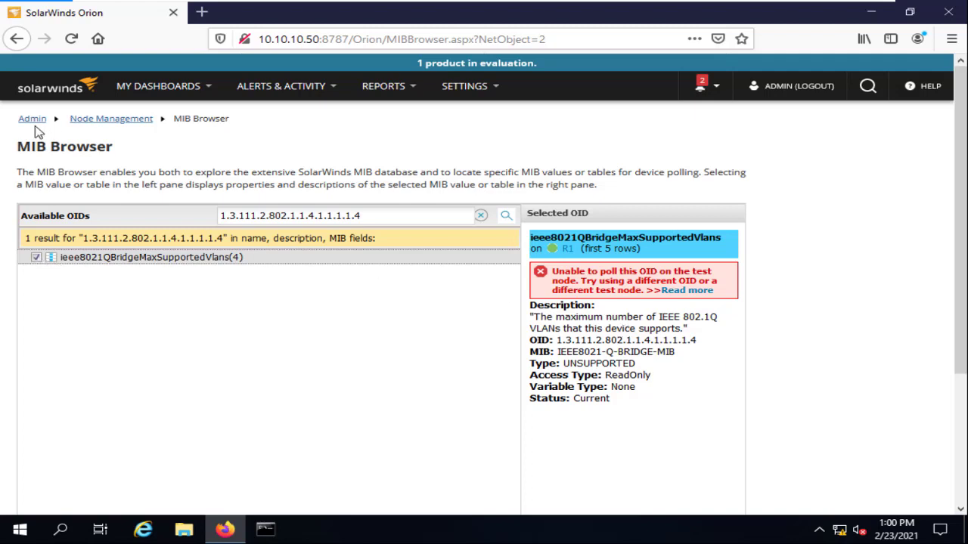
Go back to R1's Node Details, look through the Add New Alert wizard, then return.
left_click(17, 41)
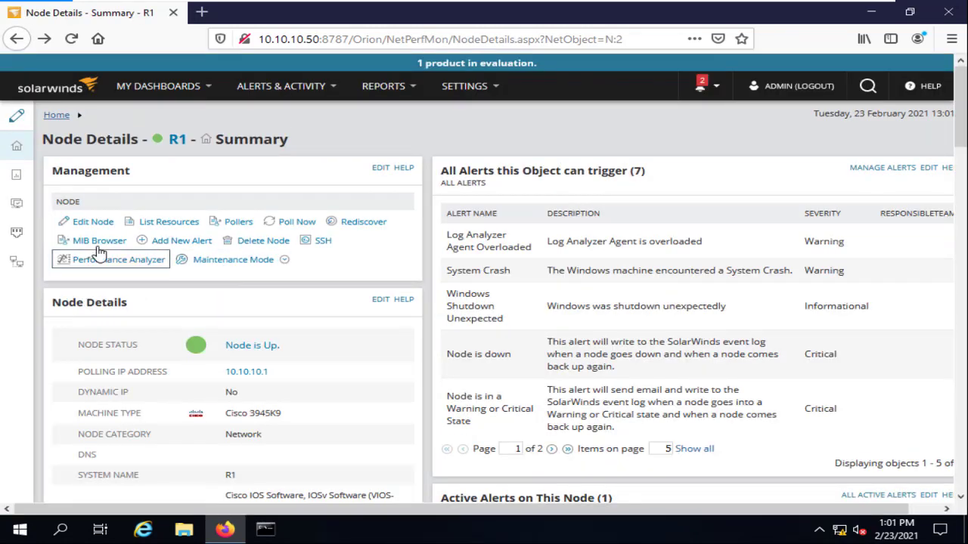
left_click(175, 242)
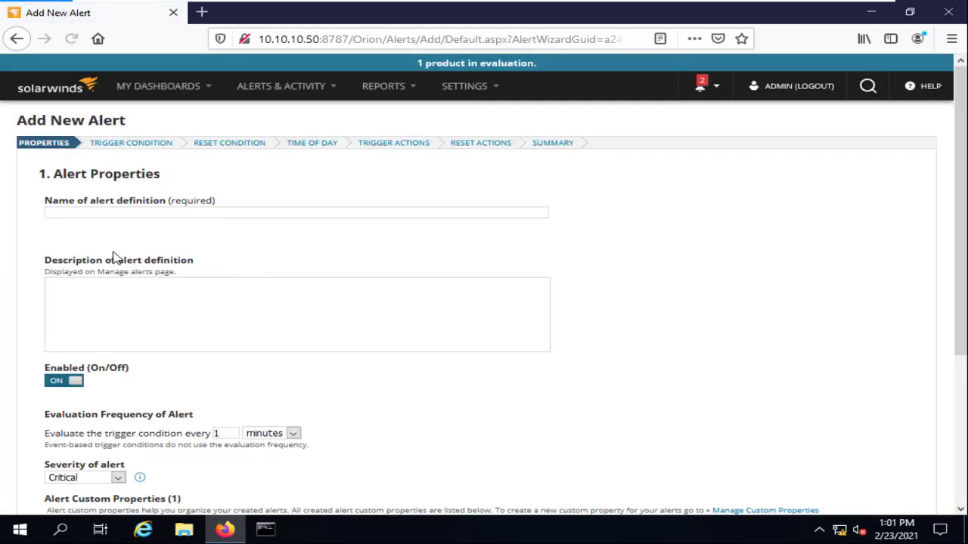
scroll(141, 253, "down", 2)
scroll(133, 206, "up", 2)
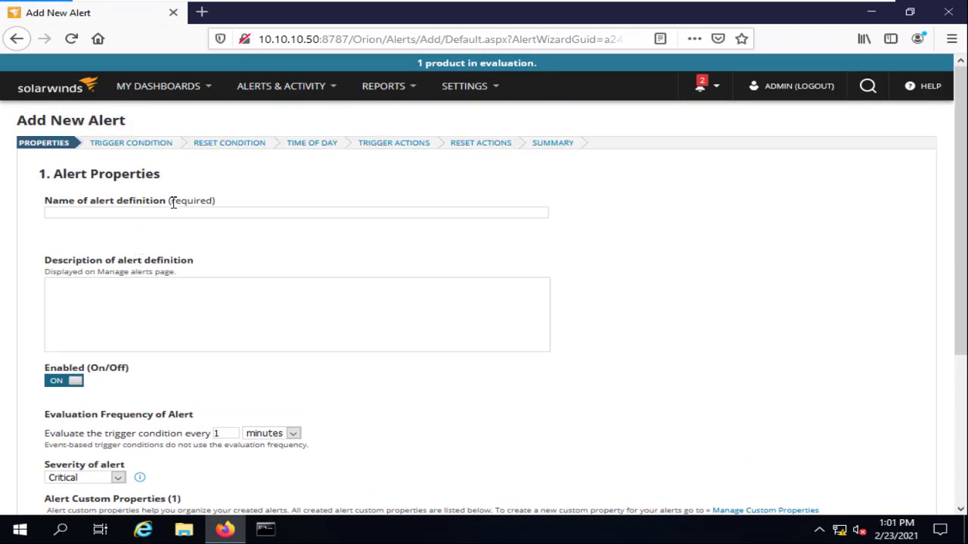
scroll(147, 363, "down", 6)
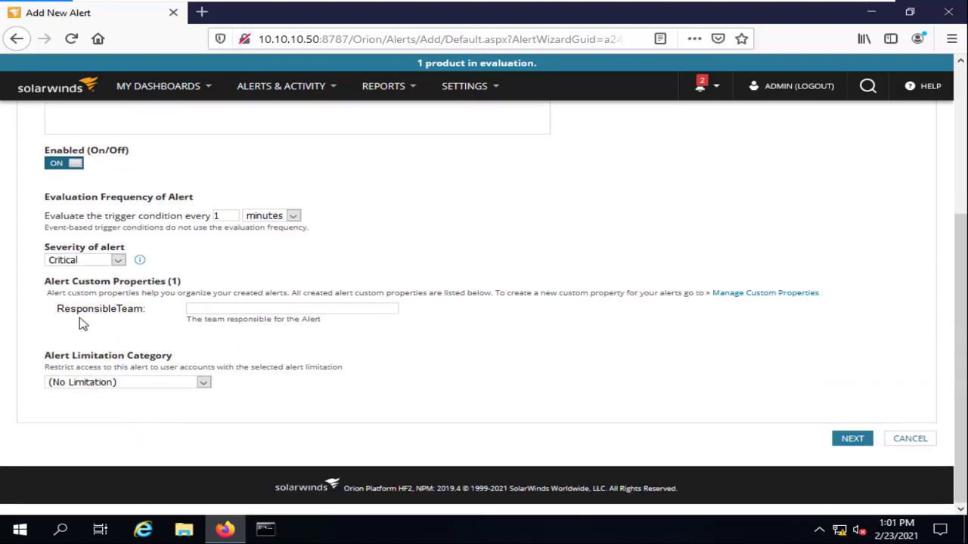
left_click(16, 39)
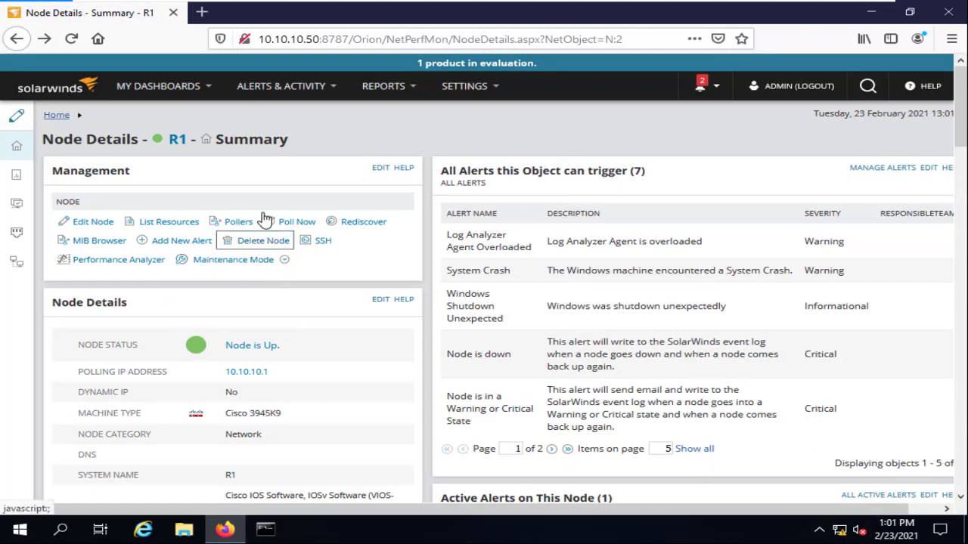
Open an SSH terminal session to R1, reposition its window, then close it.
left_click(328, 245)
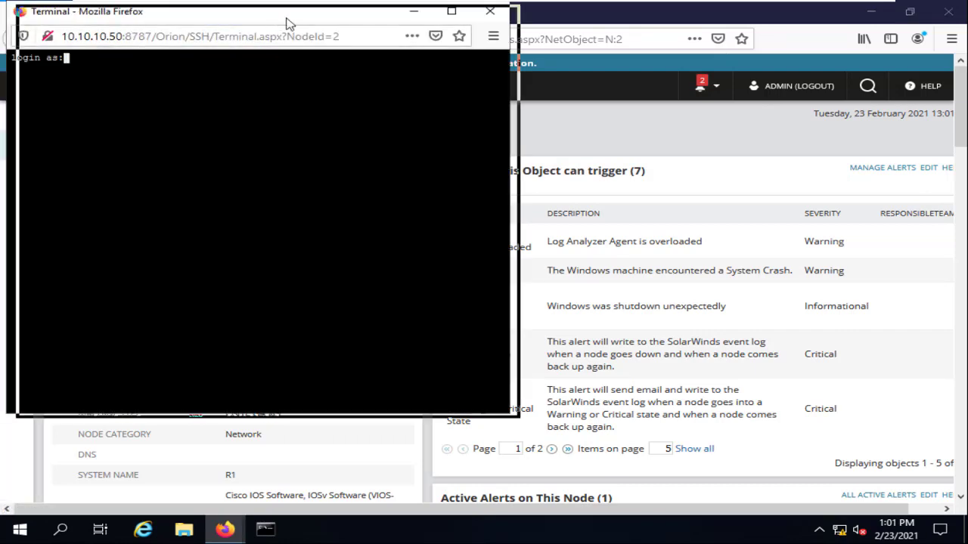
left_click_drag(287, 23, 560, 87)
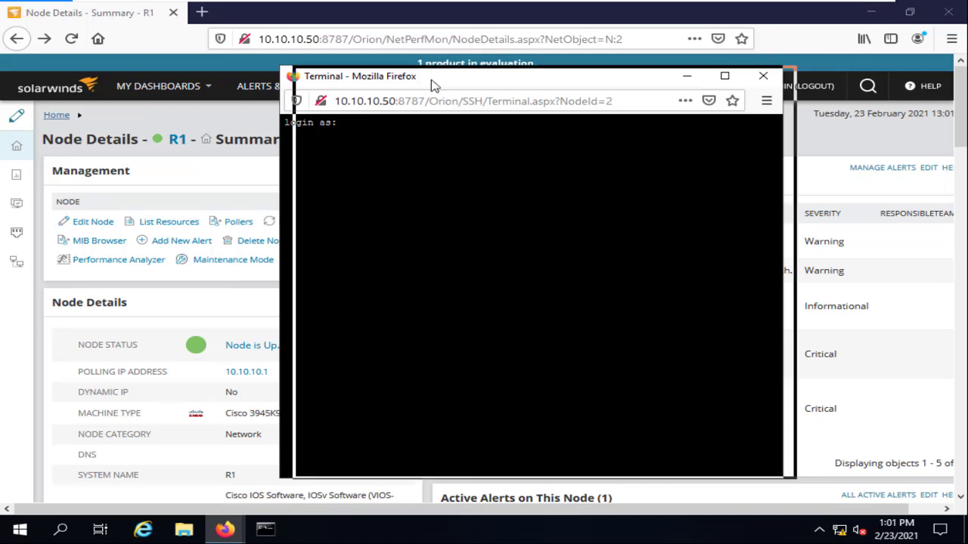
left_click_drag(431, 80, 584, 100)
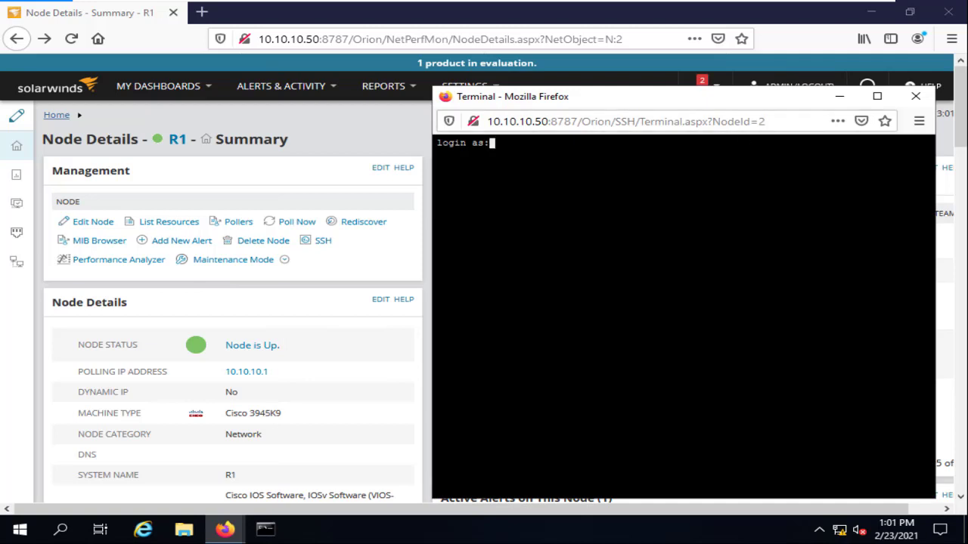
left_click_drag(605, 96, 536, 72)
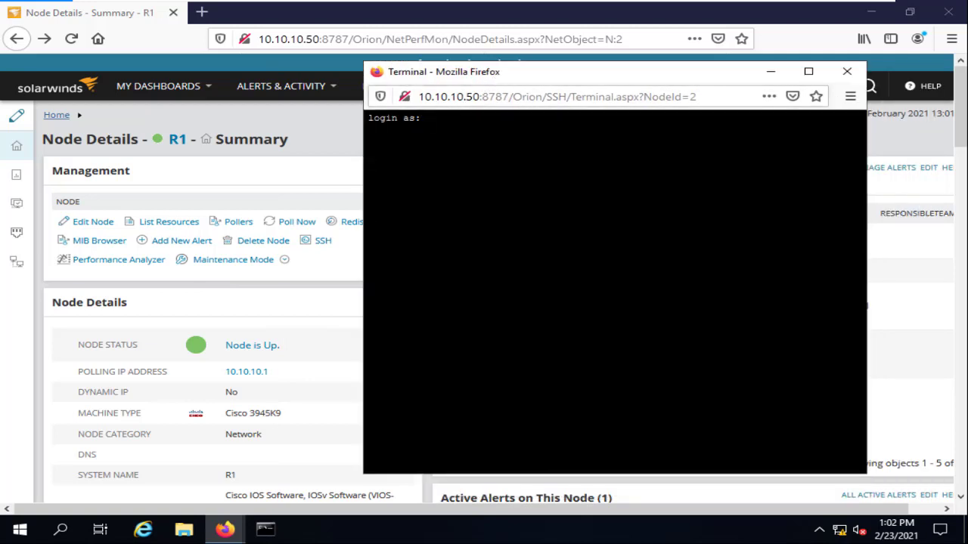
left_click_drag(510, 78, 611, 92)
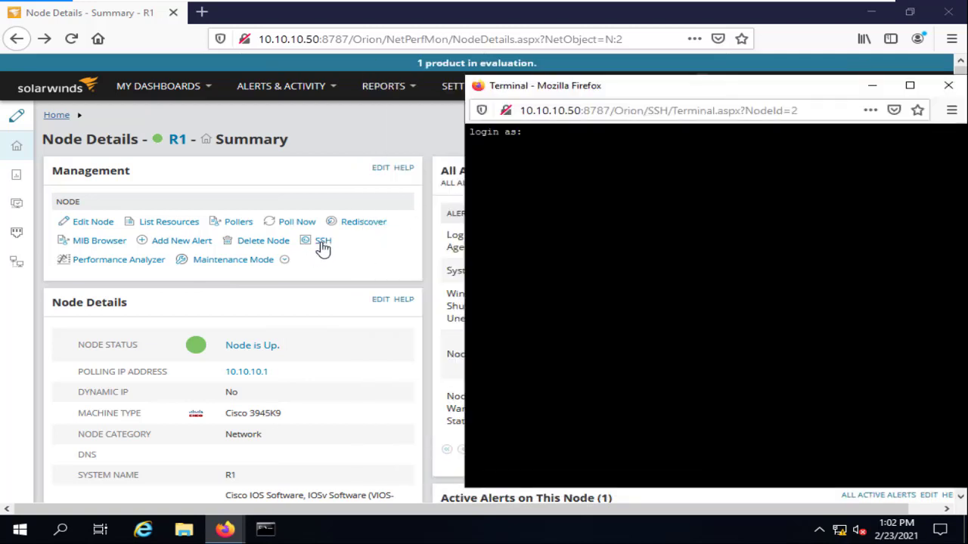
left_click_drag(673, 86, 614, 89)
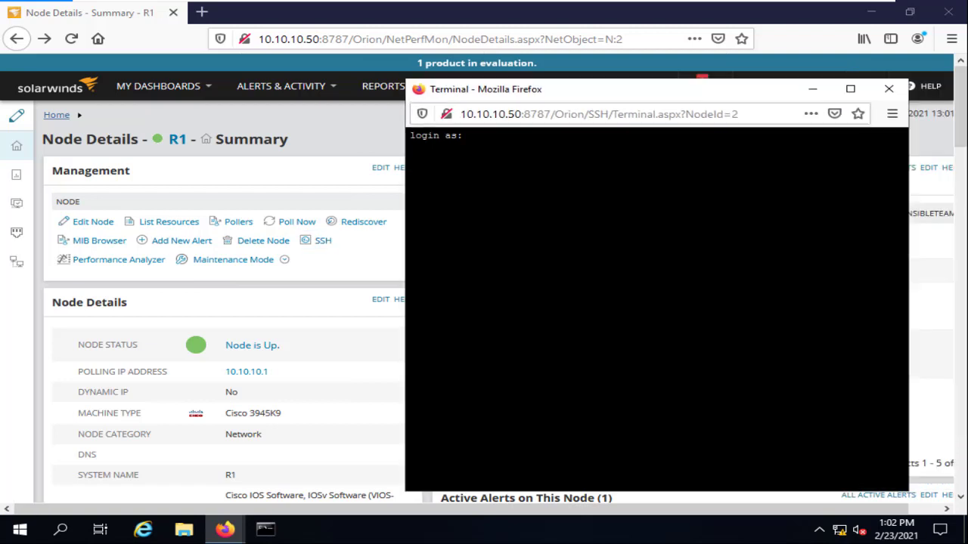
left_click(890, 90)
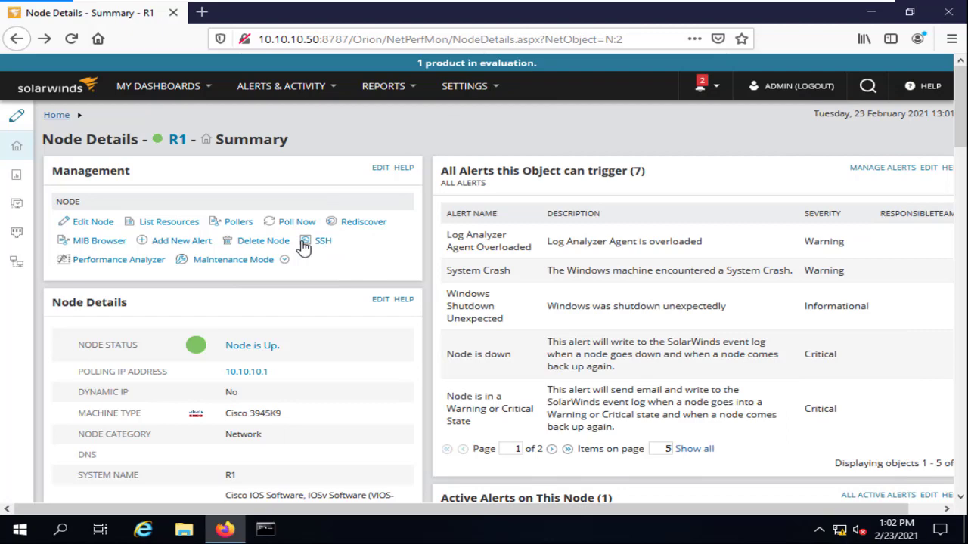
left_click(135, 263)
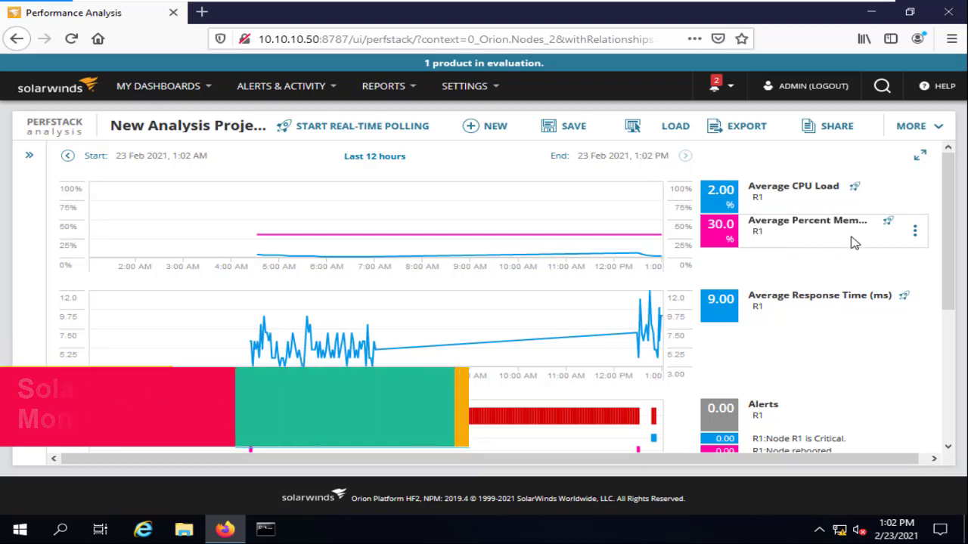
scroll(400, 295, "down", 3)
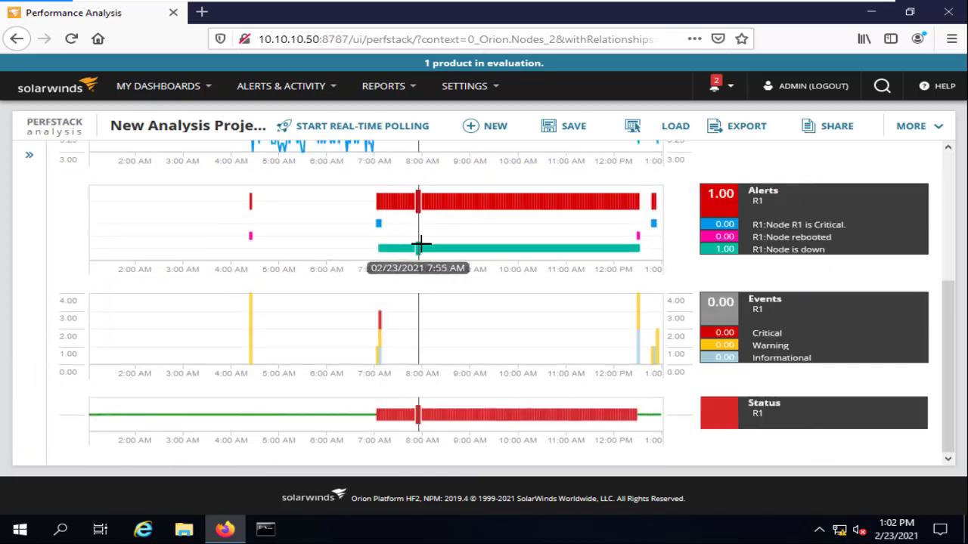
scroll(117, 318, "up", 5)
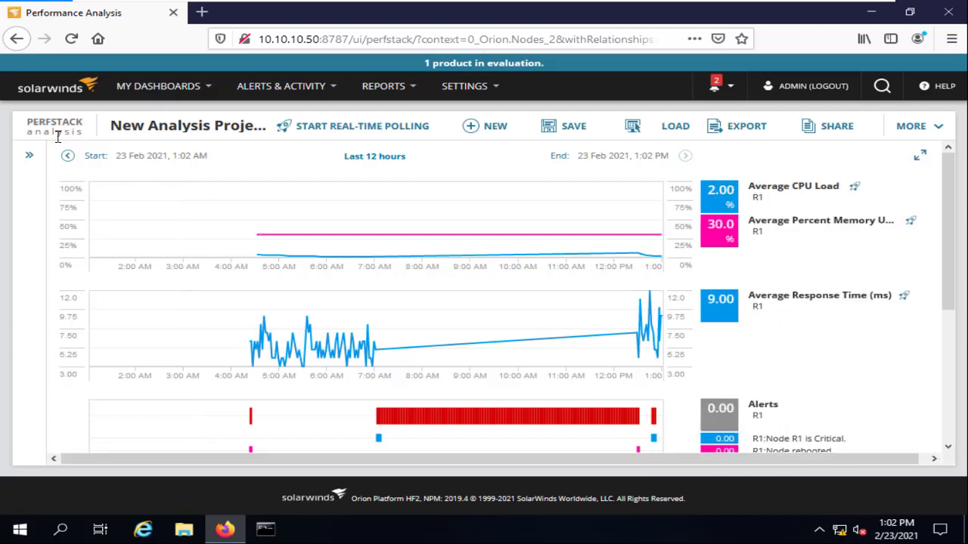
left_click(18, 39)
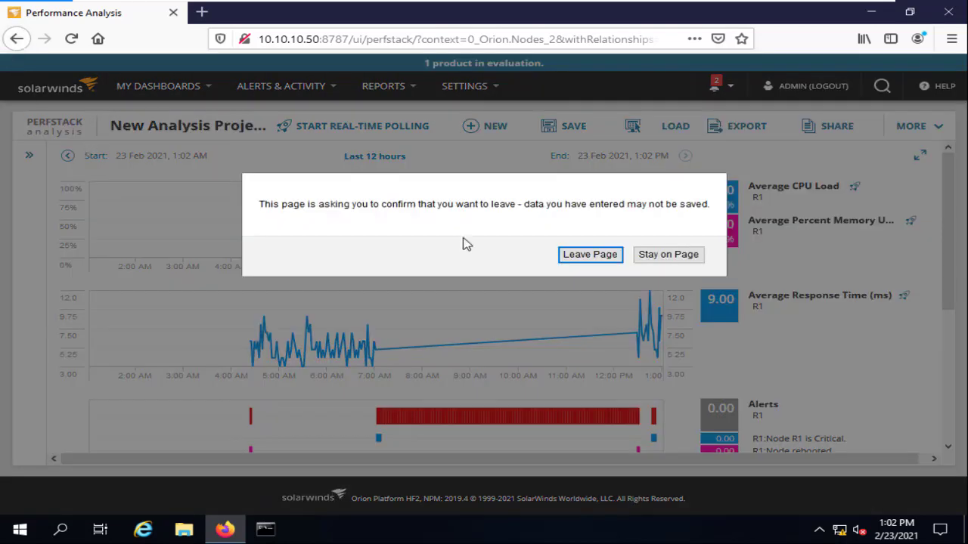
left_click(580, 252)
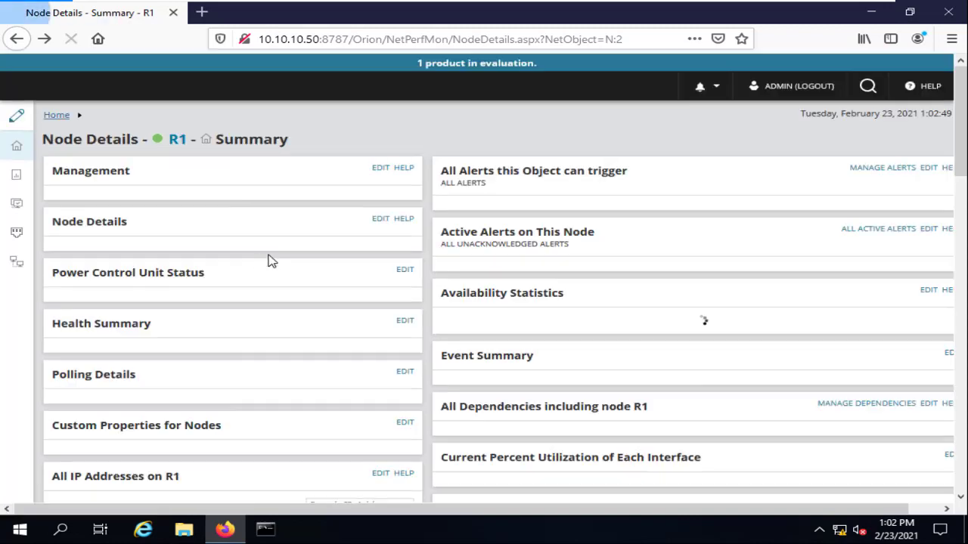
Choose Unmanage Now from R1's Maintenance Mode menu, then reopen that menu.
left_click(284, 259)
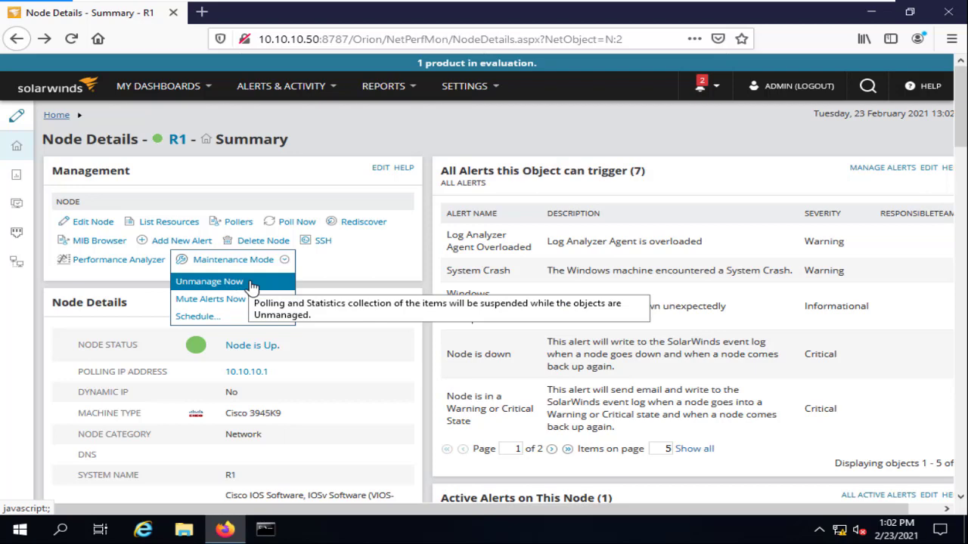
left_click(251, 283)
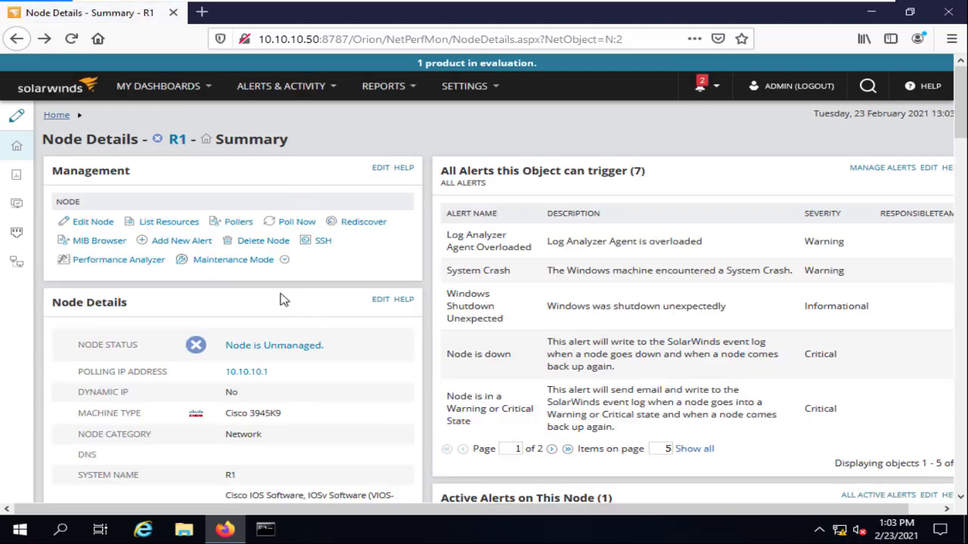
left_click(257, 260)
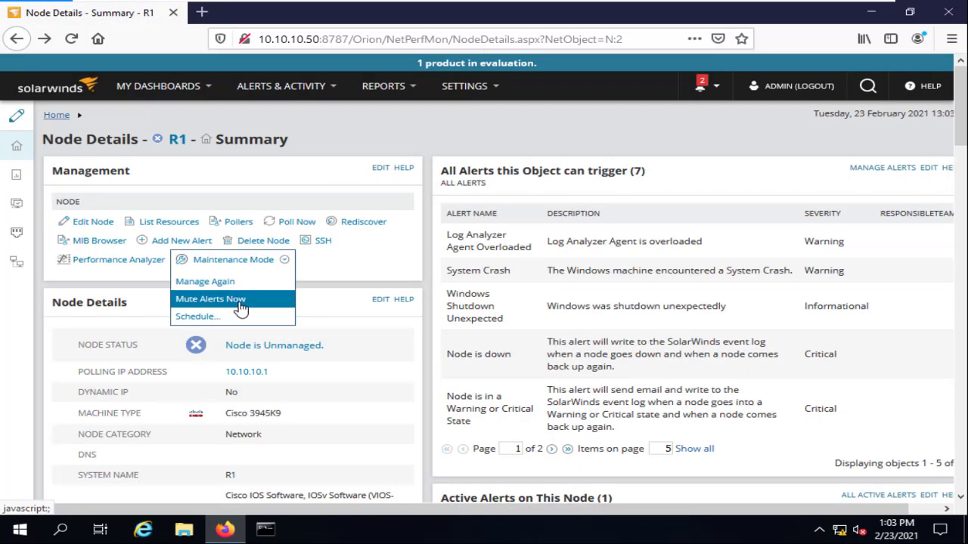
left_click(218, 319)
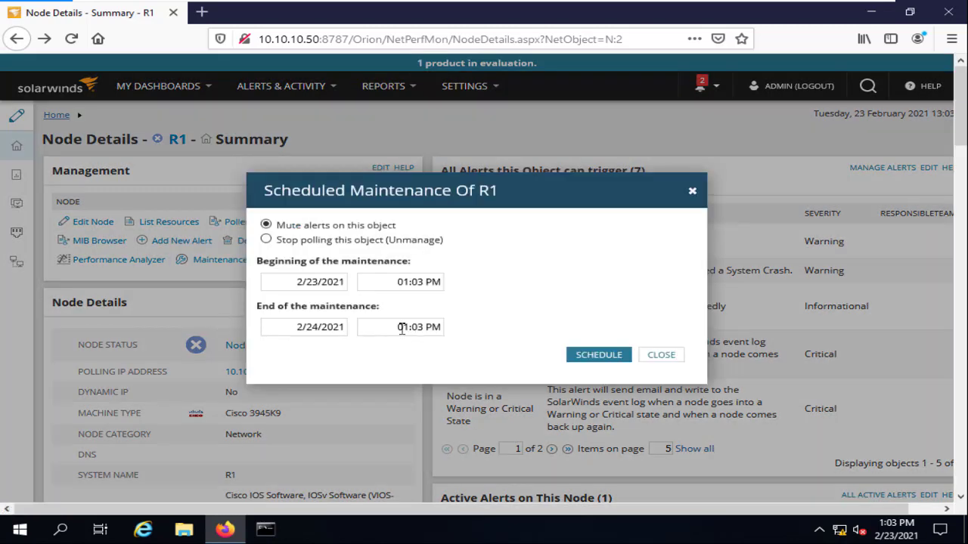
left_click(317, 242)
left_click(321, 327)
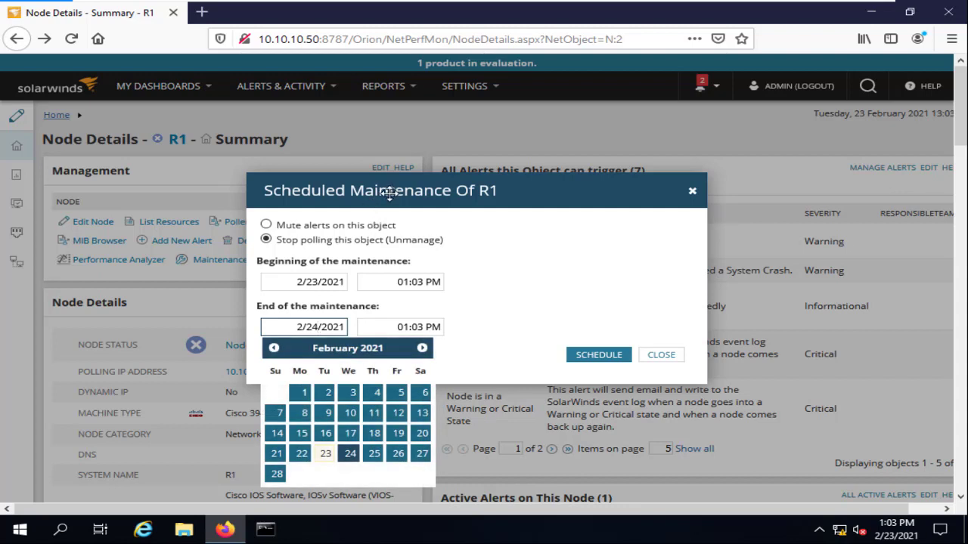
left_click_drag(392, 205, 578, 195)
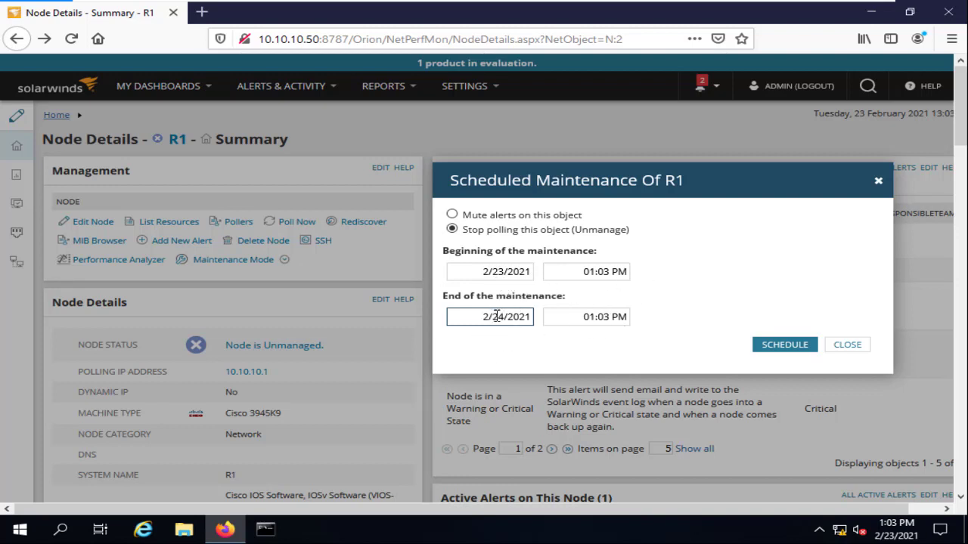
double_click(496, 316)
left_click(503, 271)
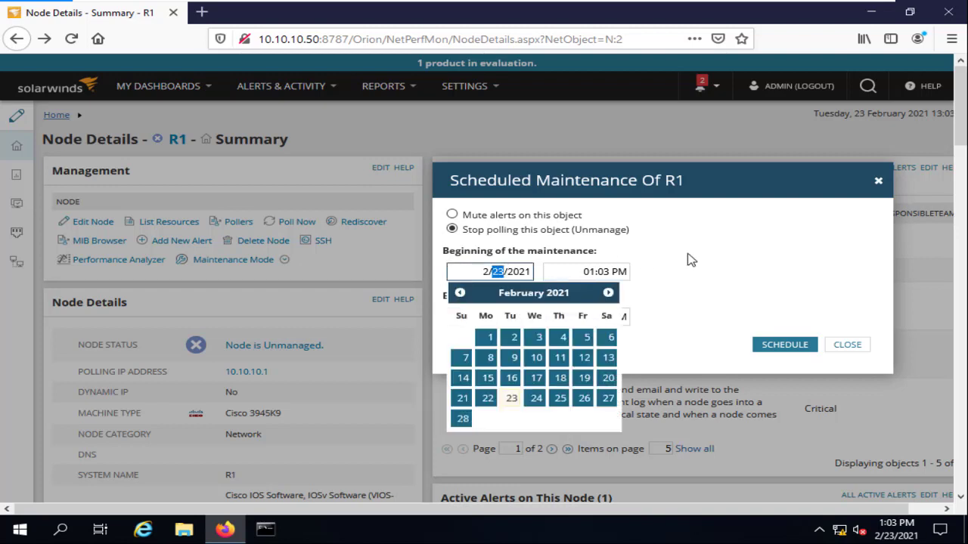
left_click(687, 260)
left_click(501, 316)
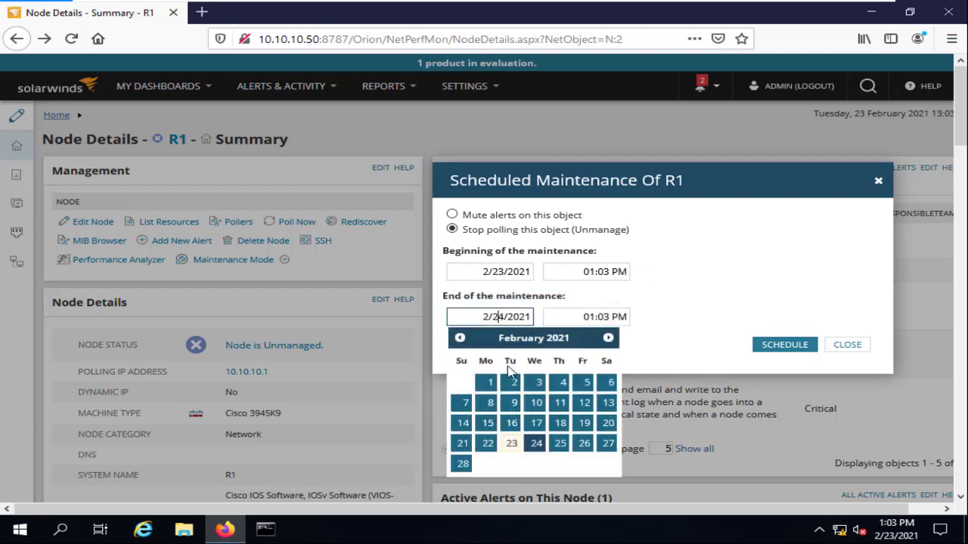
left_click(514, 443)
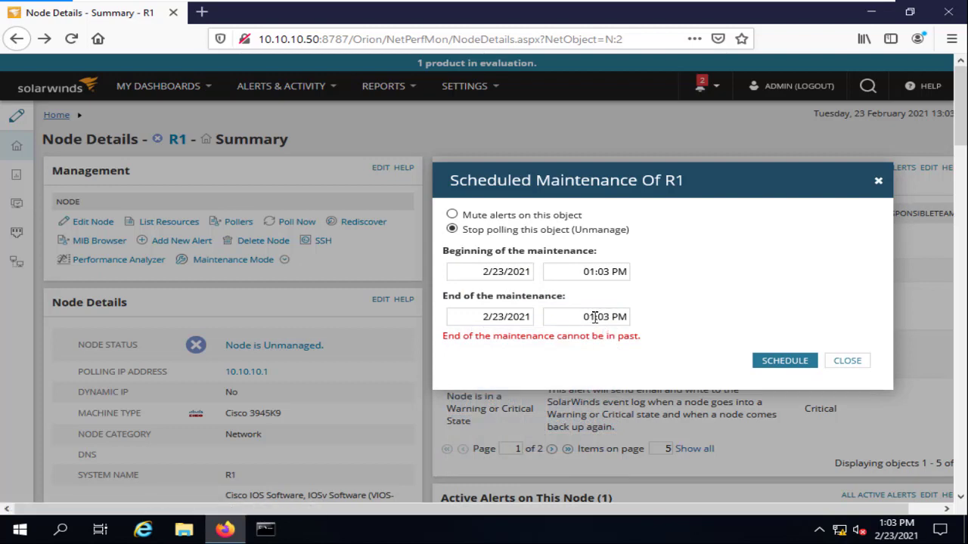
left_click_drag(594, 318, 577, 323)
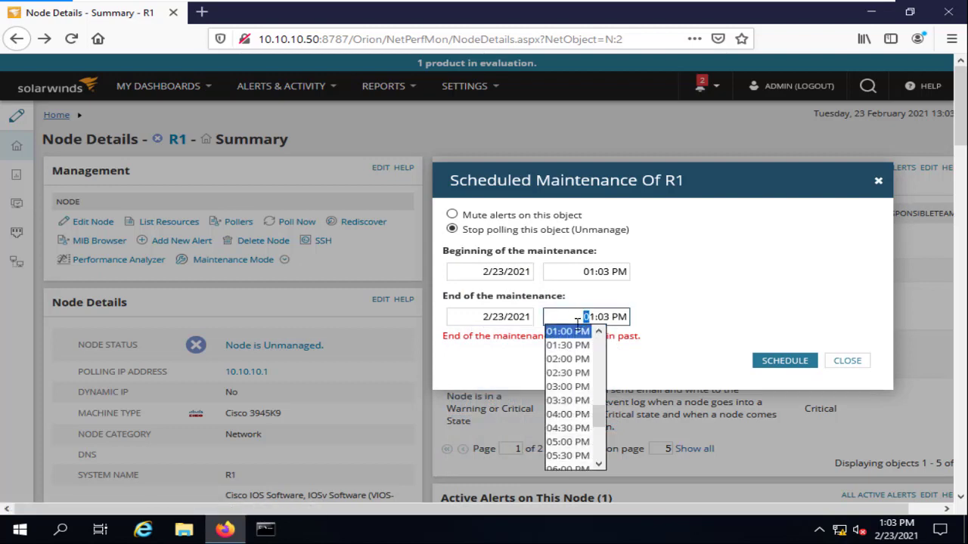
left_click(567, 400)
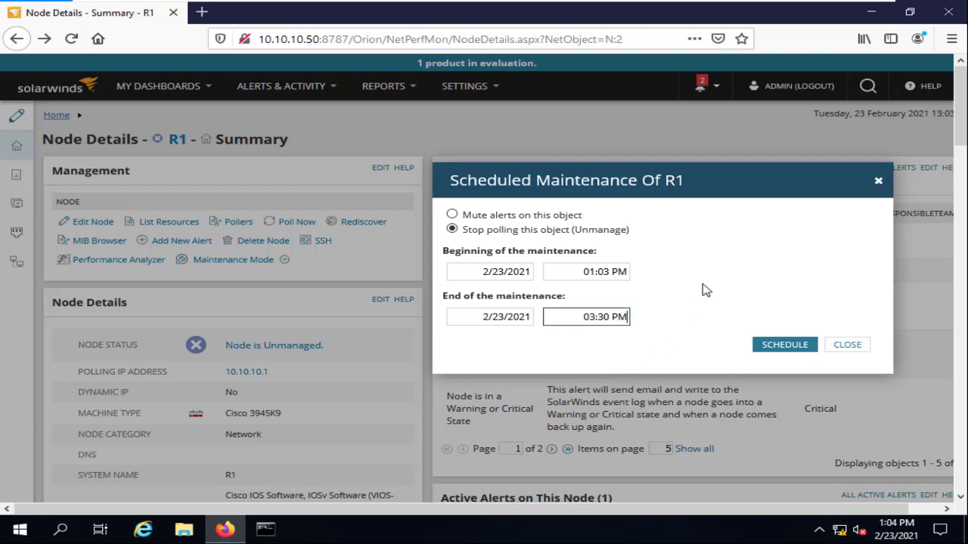
left_click(847, 345)
left_click(286, 260)
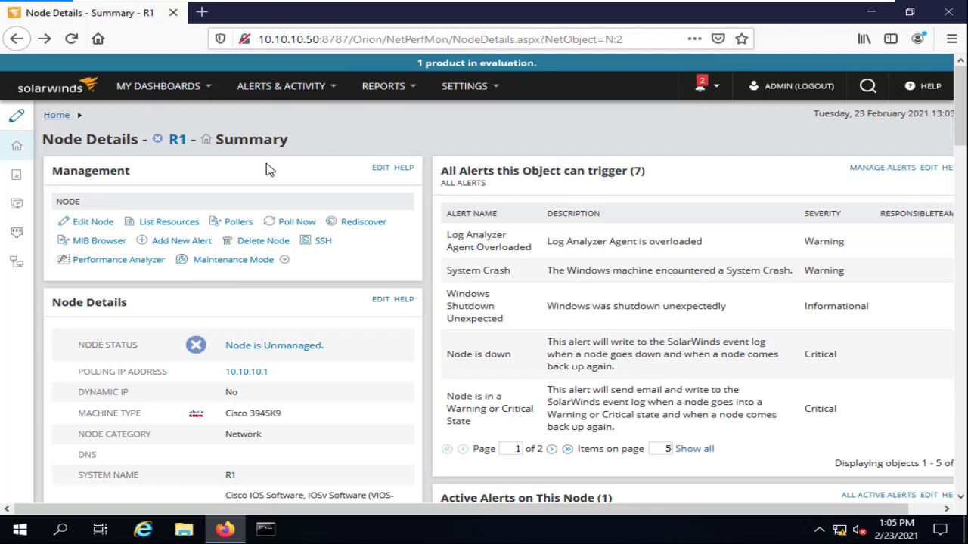
From Maintenance Mode, choose Manage Again for R1, then Mute Alerts Now.
mouse_move(284, 262)
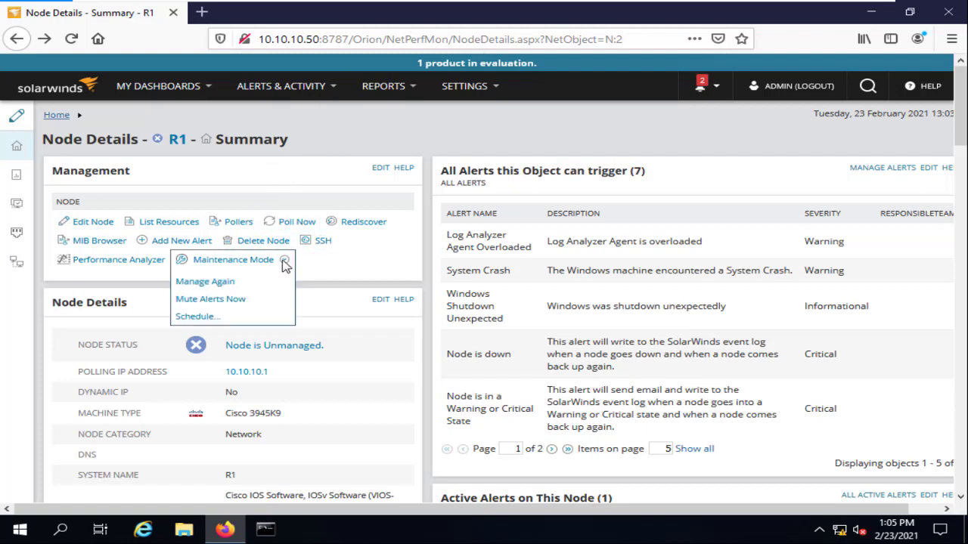
left_click(226, 281)
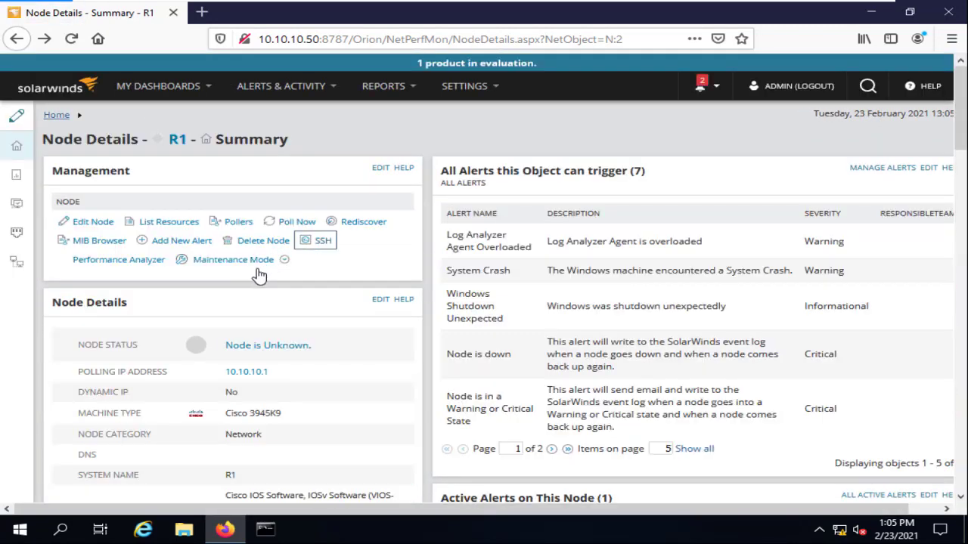
mouse_move(264, 262)
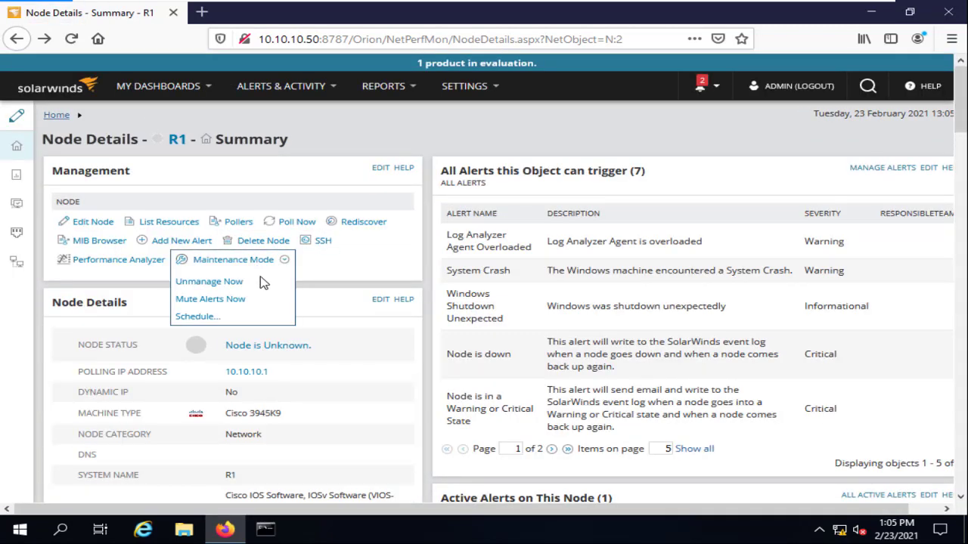
left_click(228, 303)
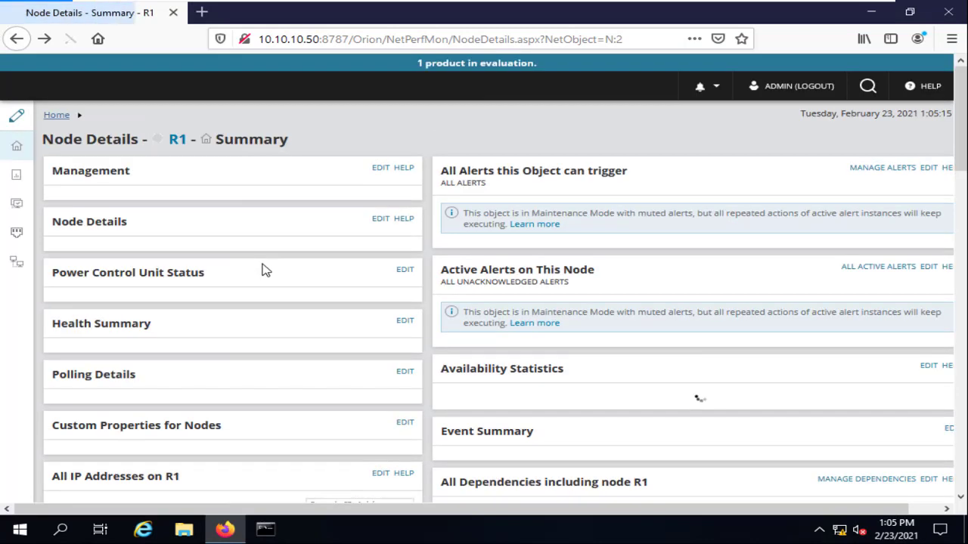
Choose Resume Alerts (Unmute) from R1's Maintenance Mode menu.
left_click(264, 269)
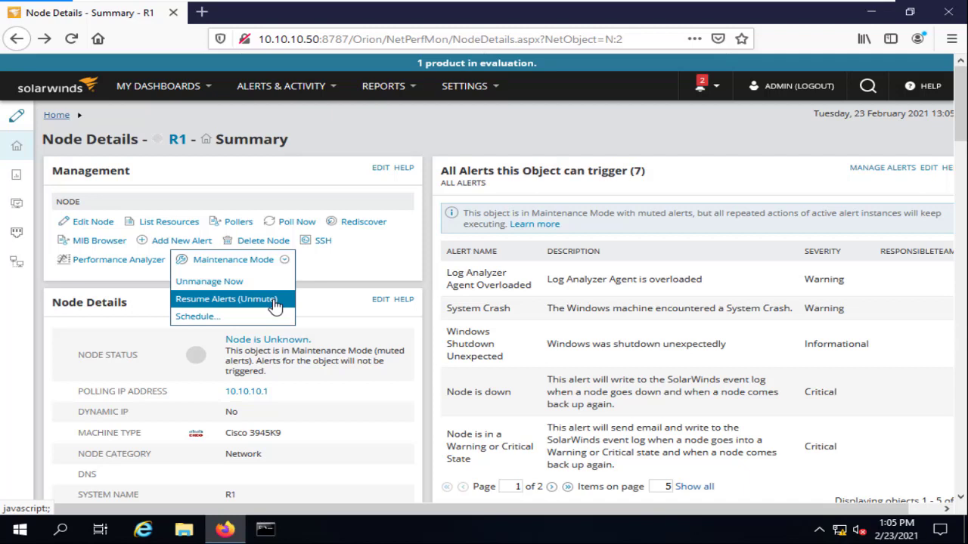
left_click(275, 304)
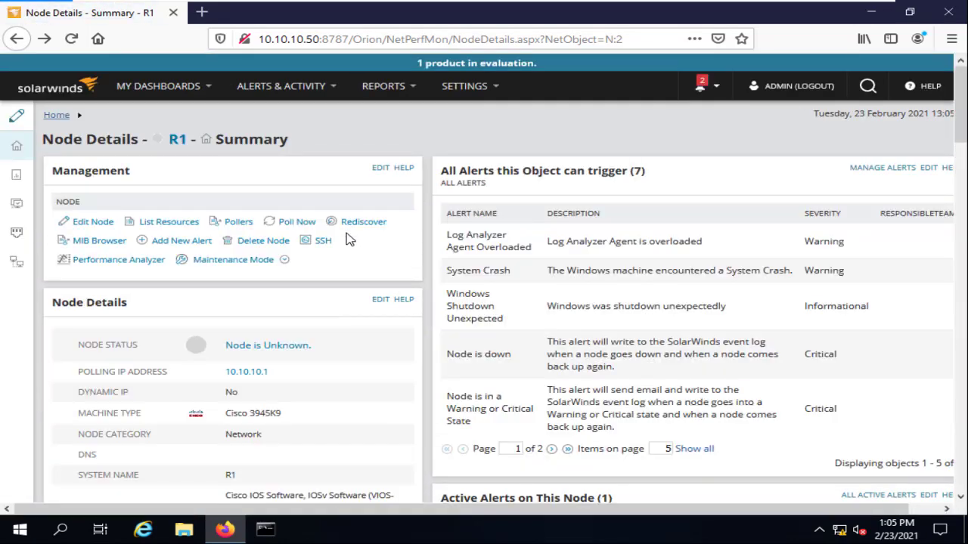
scroll(274, 226, "down", 2)
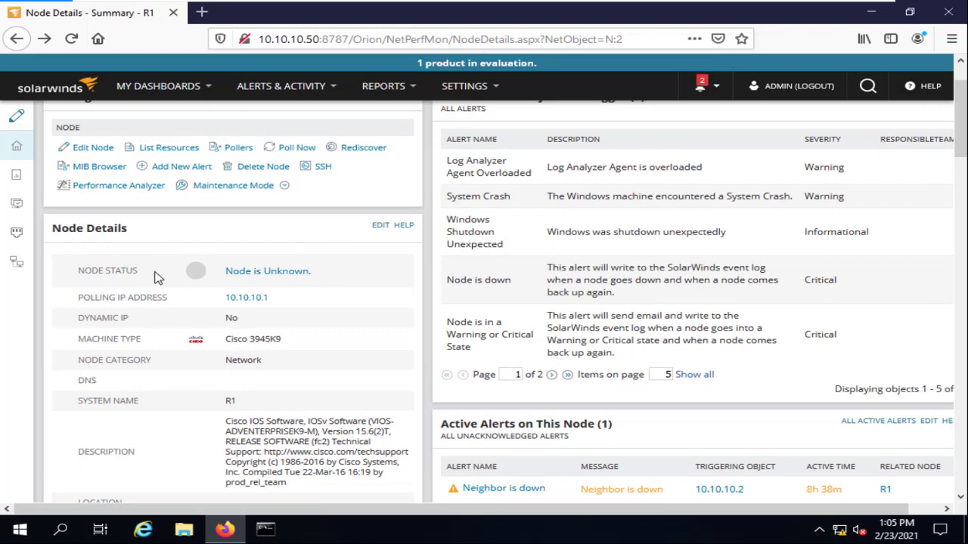
scroll(272, 219, "up", 2)
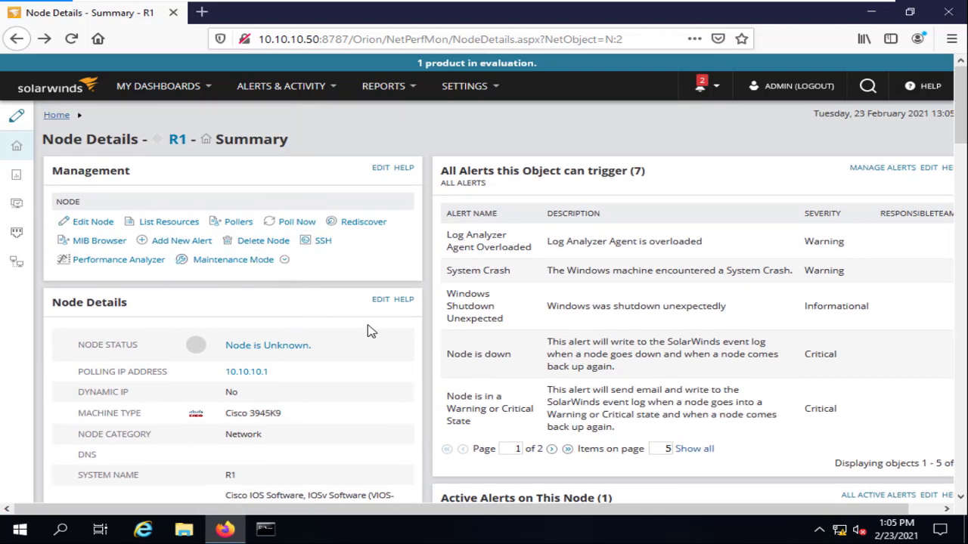
scroll(366, 330, "down", 1)
scroll(366, 330, "down", 1)
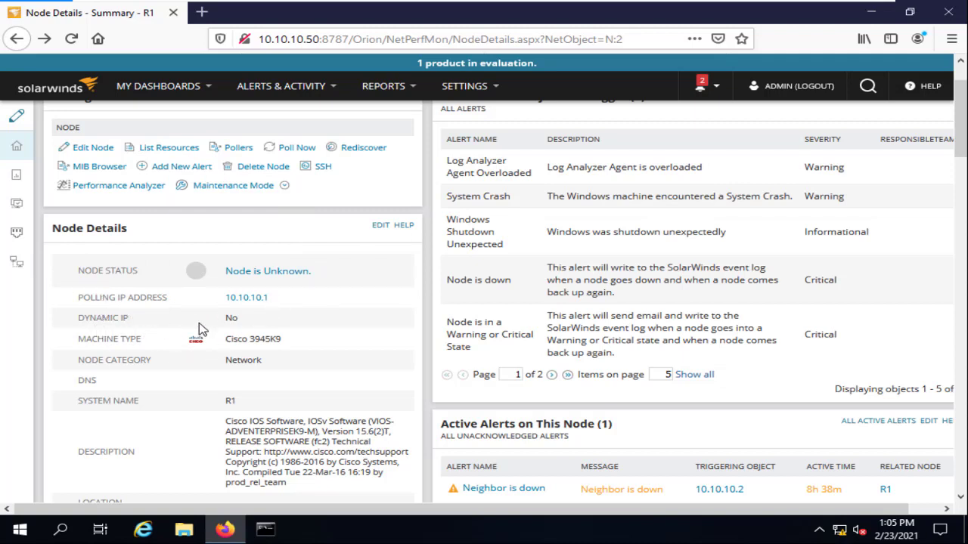
double_click(233, 318)
left_click_drag(88, 339, 276, 339)
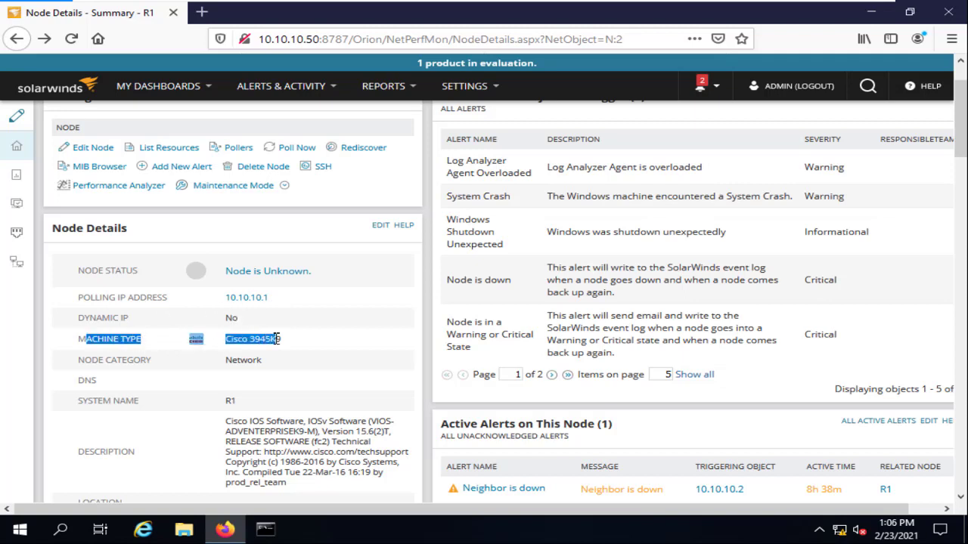
left_click_drag(98, 363, 257, 370)
scroll(170, 368, "down", 2)
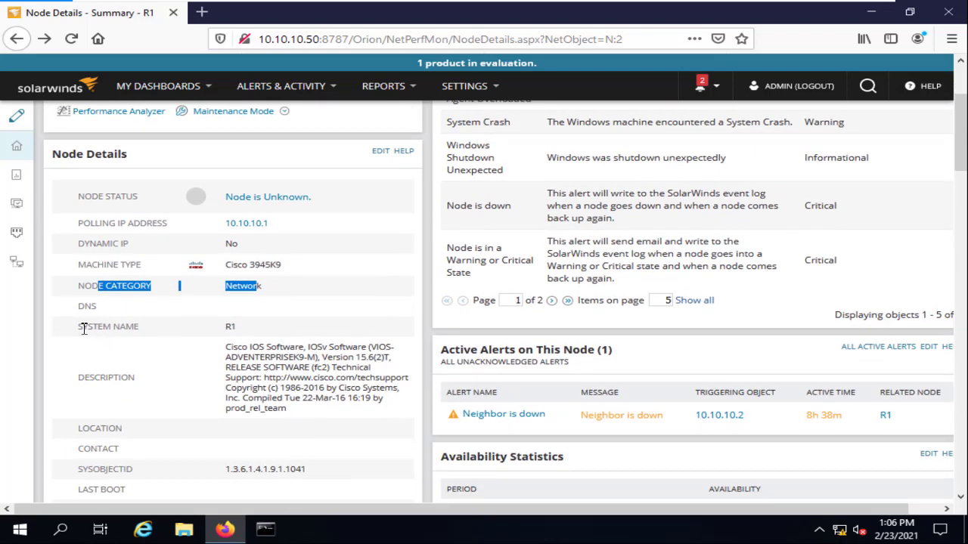
left_click_drag(74, 326, 258, 331)
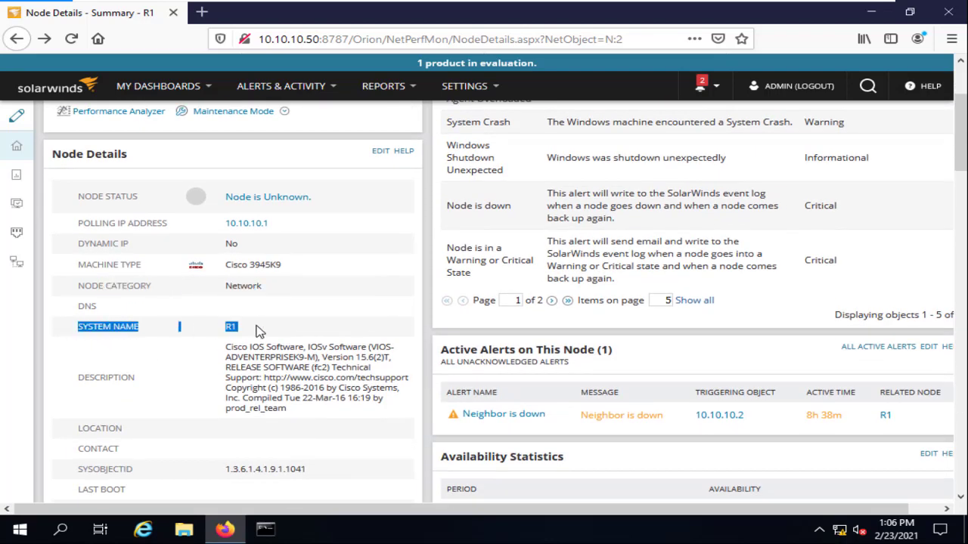
double_click(122, 326)
double_click(231, 327)
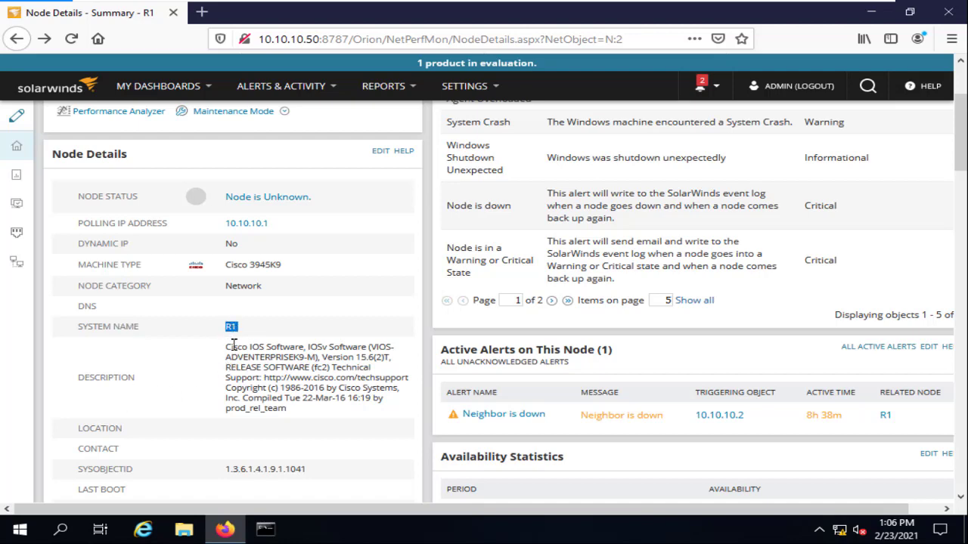
left_click_drag(230, 347, 385, 411)
scroll(318, 344, "down", 3)
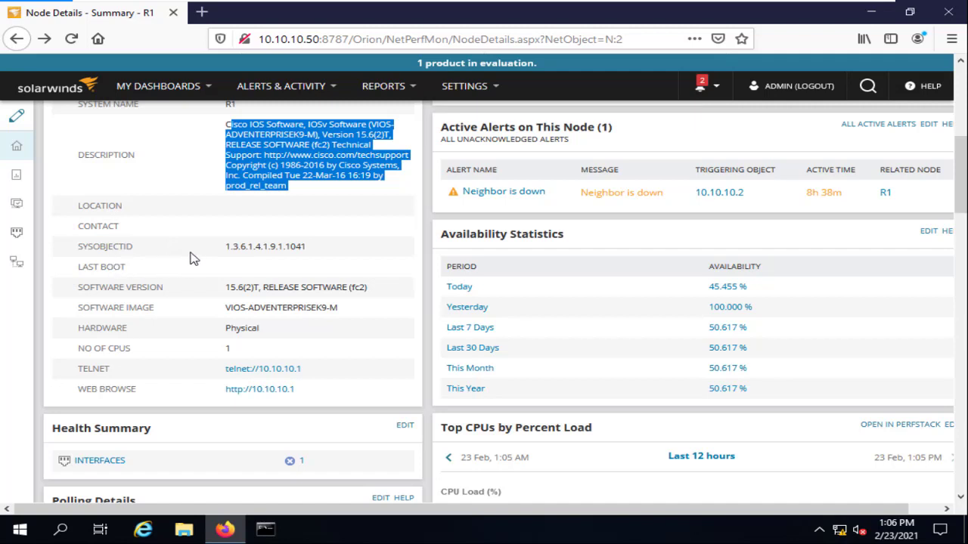
left_click_drag(221, 250, 329, 259)
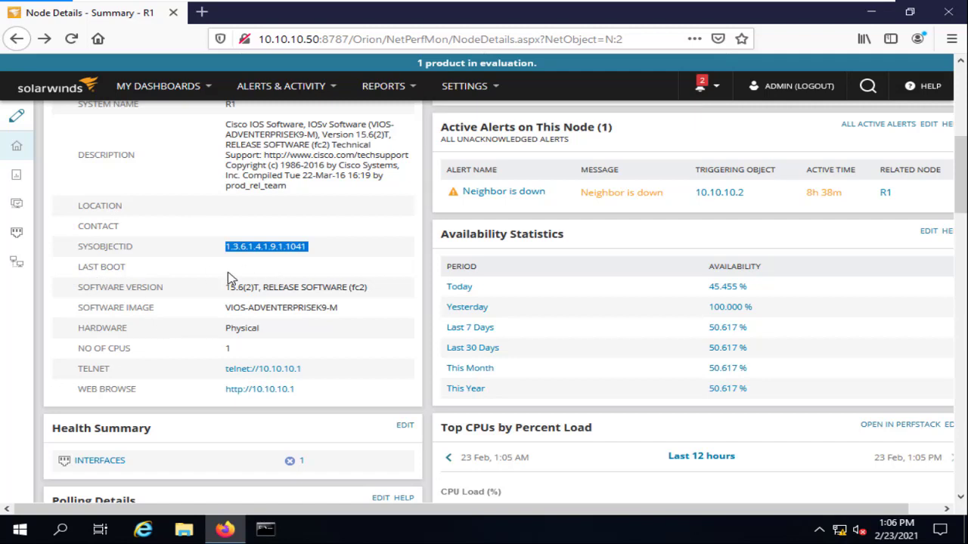
scroll(230, 279, "down", 2)
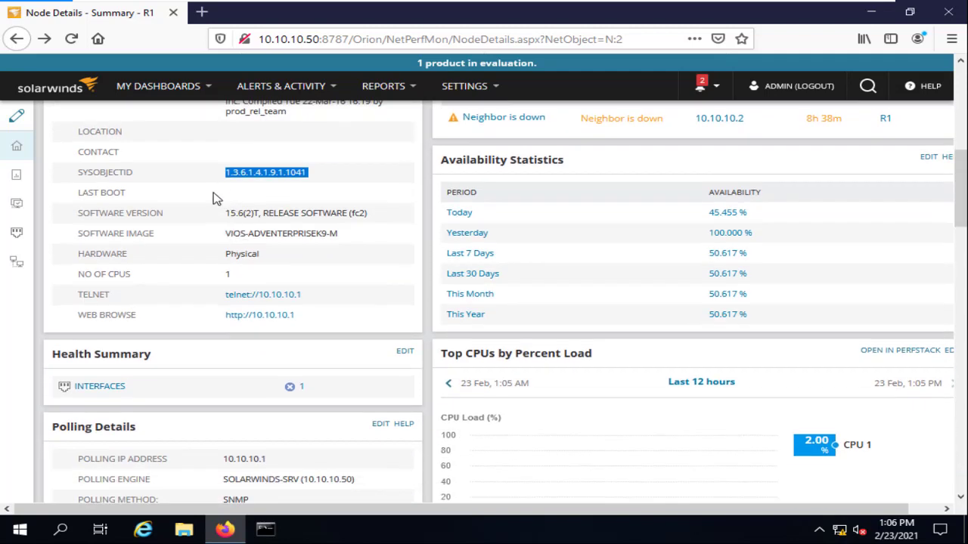
left_click(277, 316)
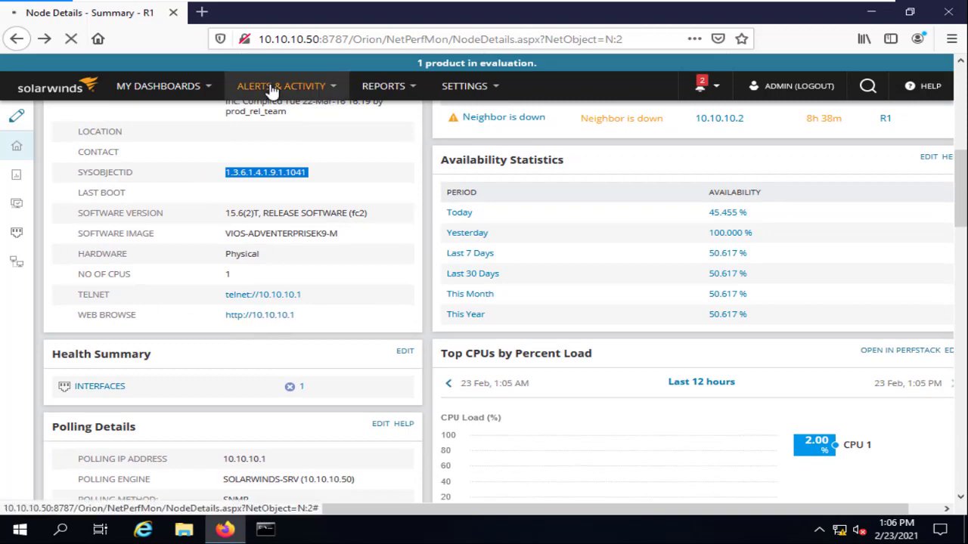
left_click(17, 39)
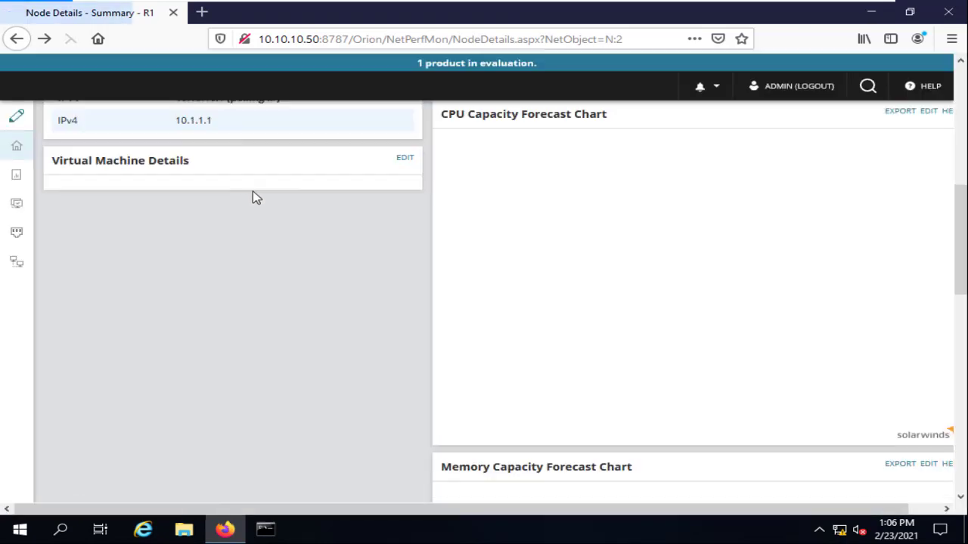
scroll(211, 211, "up", 3)
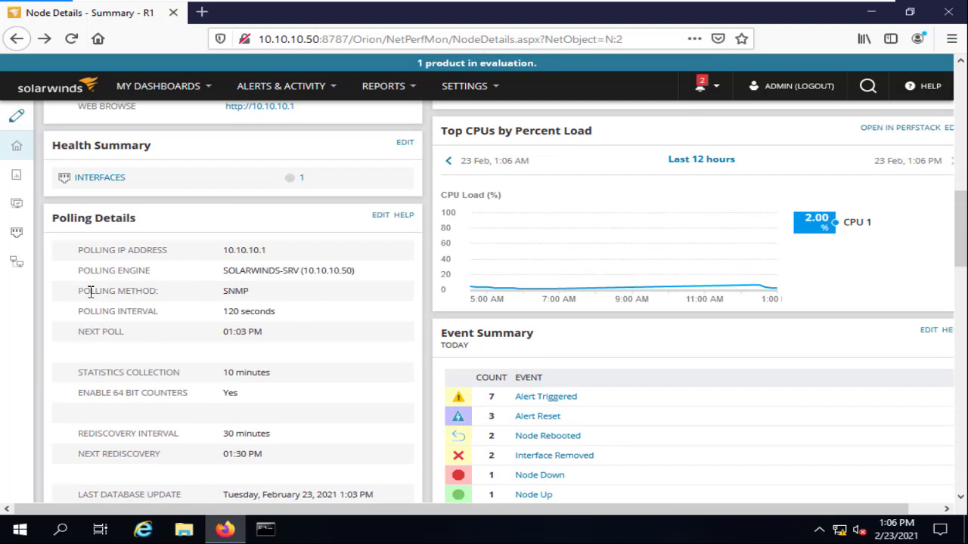
left_click_drag(82, 290, 272, 297)
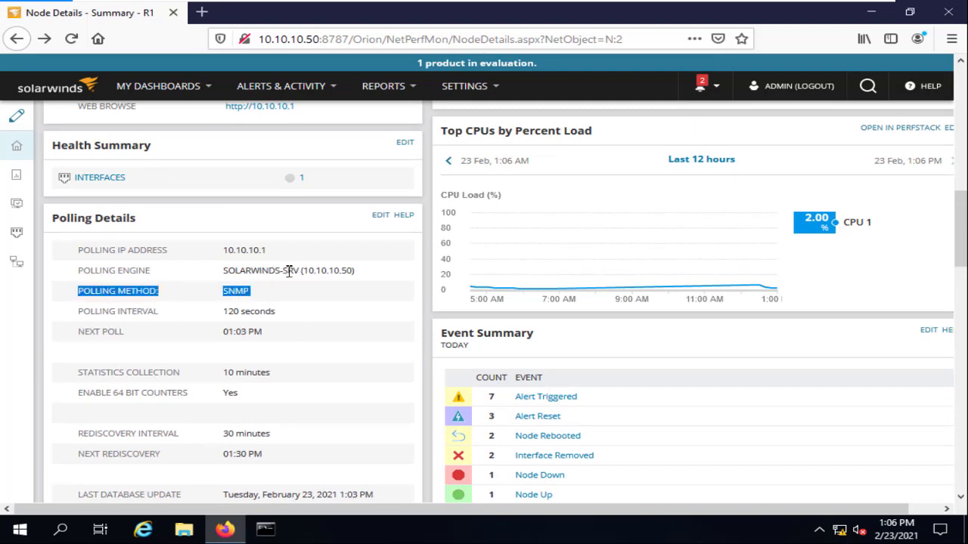
left_click(75, 270)
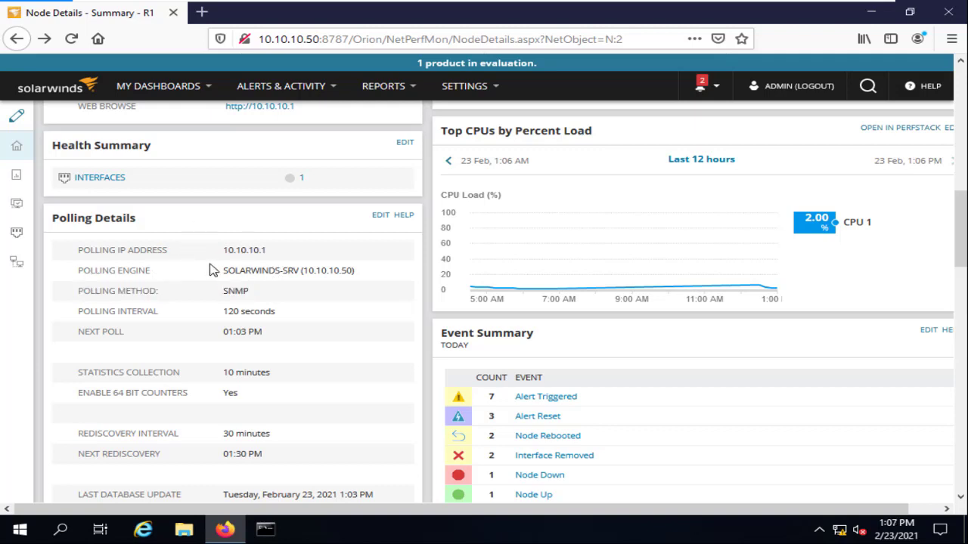
left_click_drag(221, 270, 367, 278)
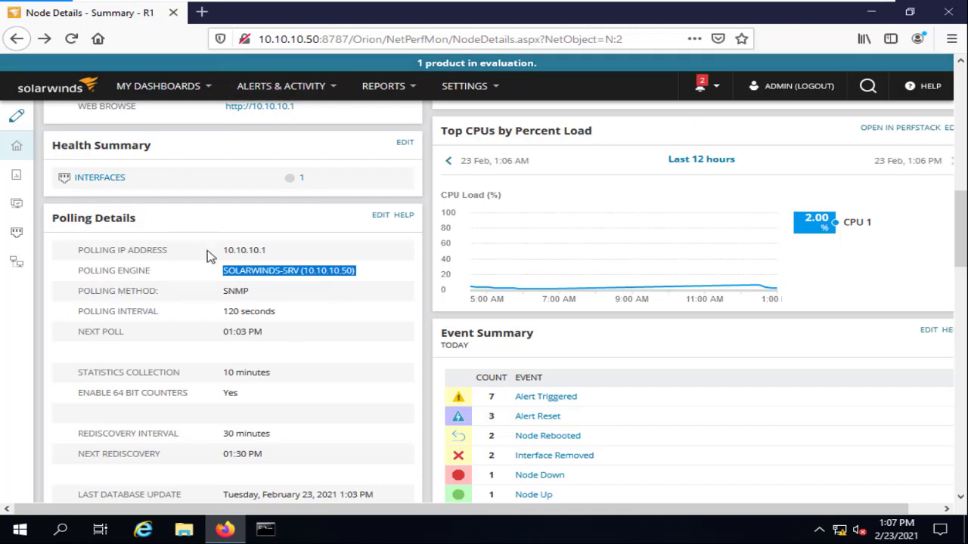
double_click(242, 272)
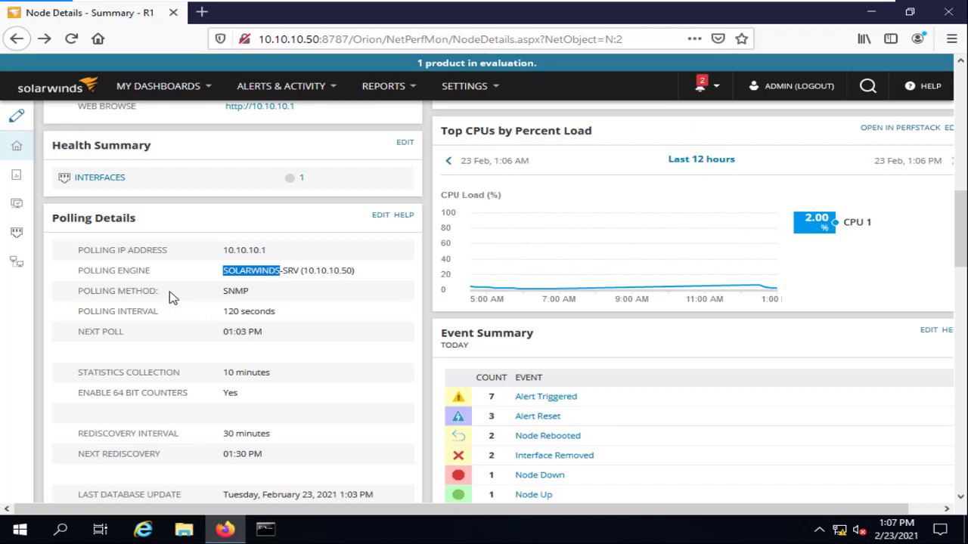
scroll(159, 299, "down", 2)
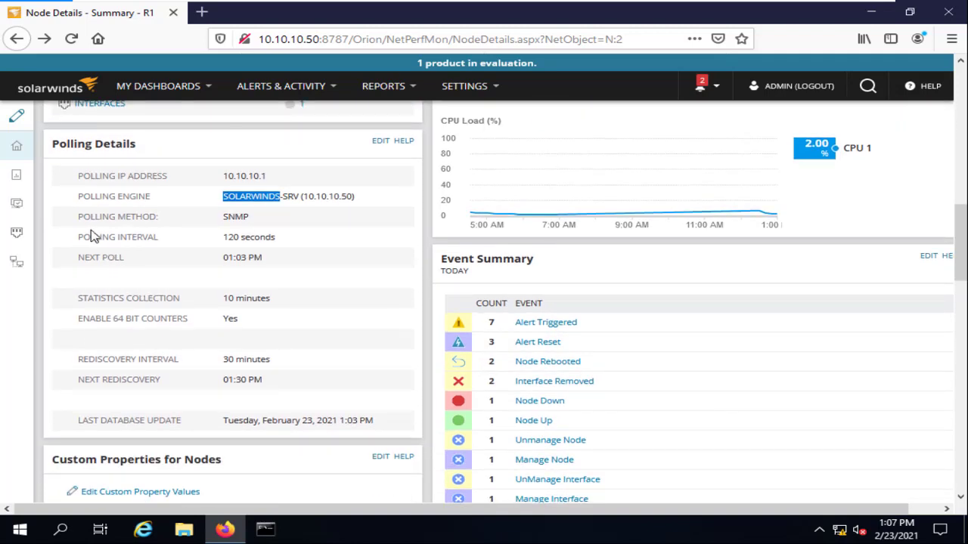
left_click(229, 237)
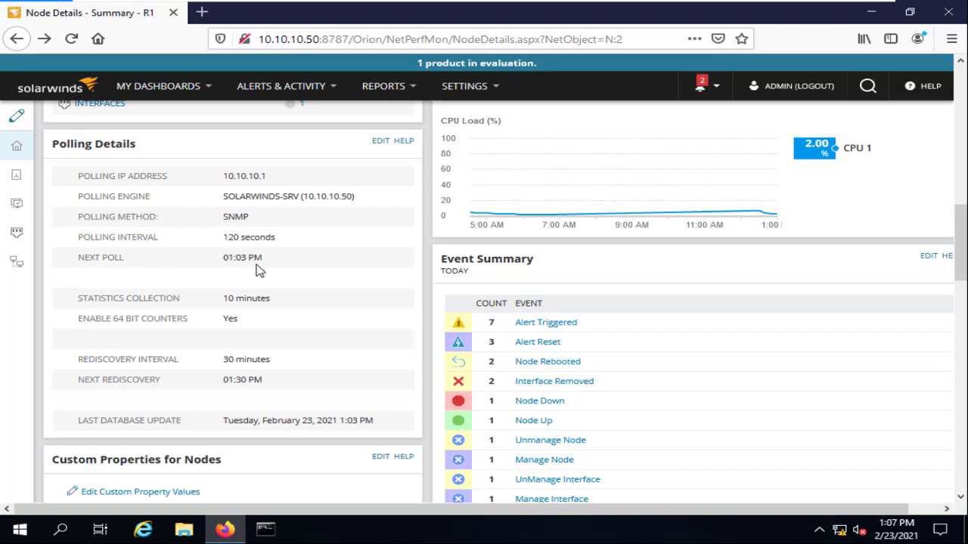
scroll(246, 262, "down", 3)
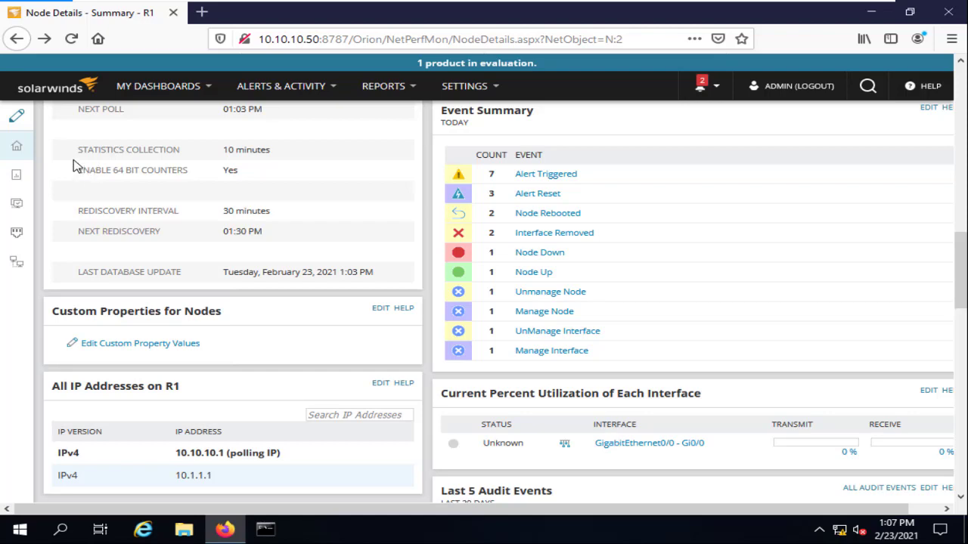
scroll(241, 212, "down", 3)
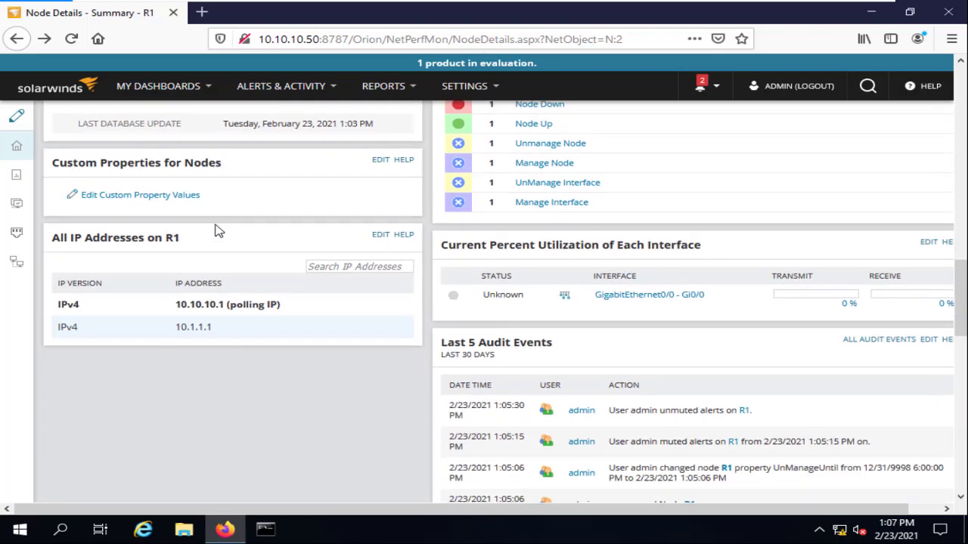
scroll(105, 287, "up", 2)
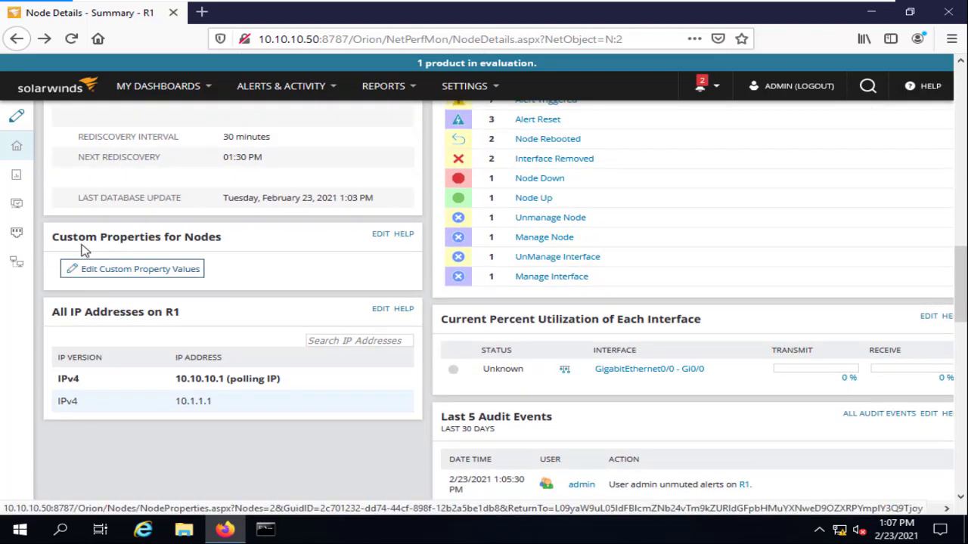
left_click(157, 270)
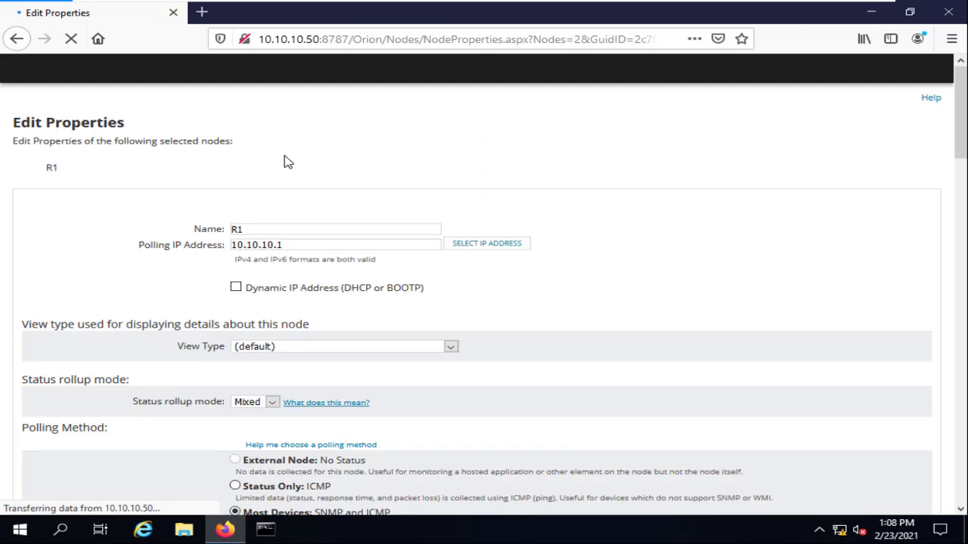
scroll(540, 227, "down", 15)
scroll(529, 233, "down", 10)
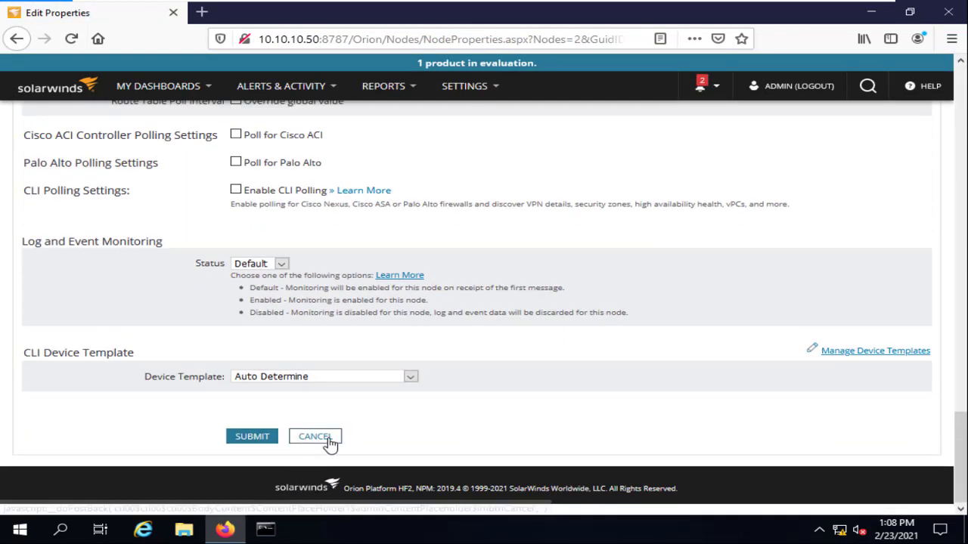
left_click(319, 437)
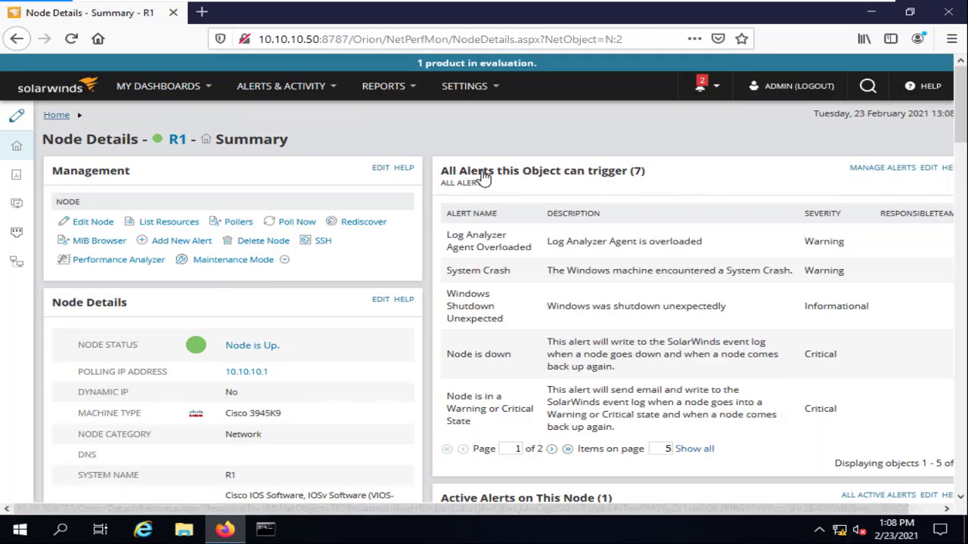
In Manage Alerts, enable 'Avg Application response time > 1000 ms', decline disabling it, then go back.
left_click(900, 168)
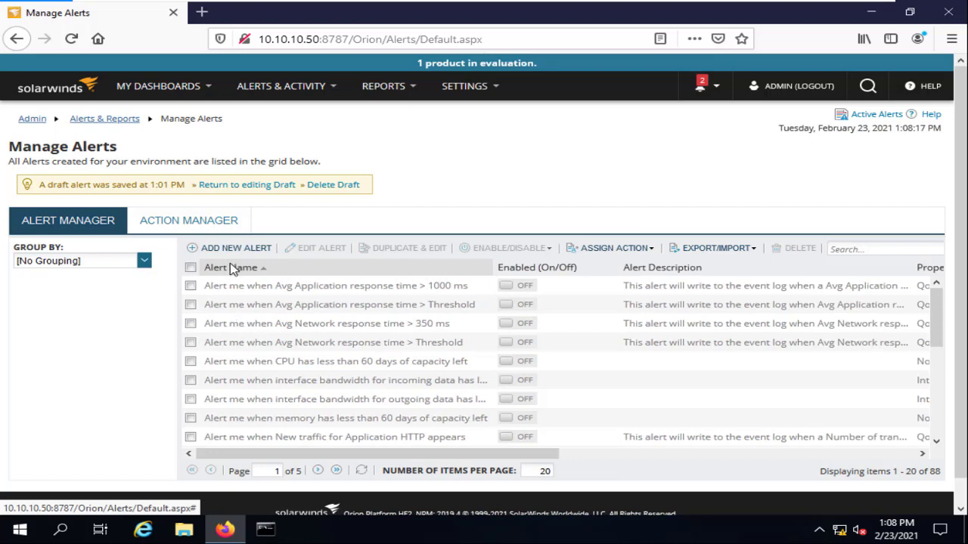
left_click(510, 289)
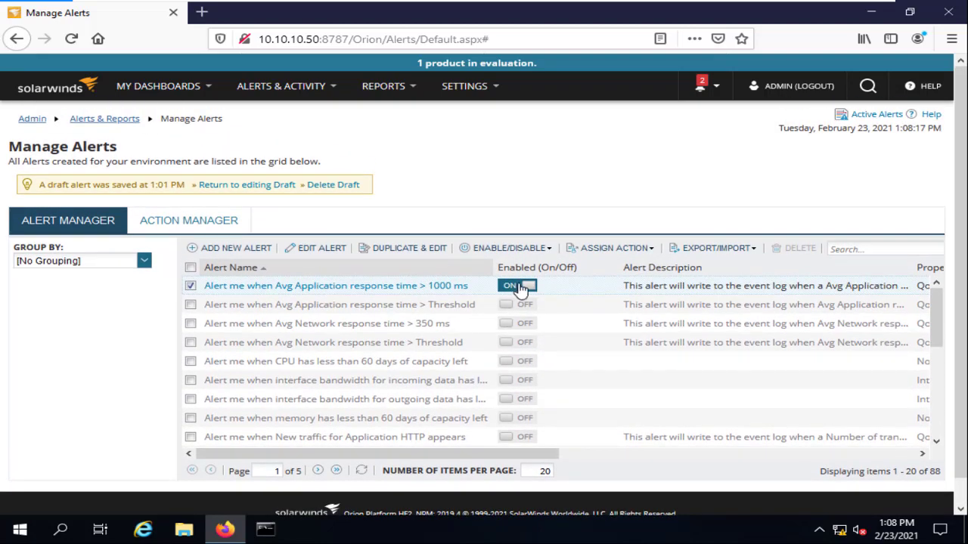
left_click(520, 289)
scroll(449, 322, "down", 1)
left_click(495, 285)
scroll(457, 297, "down", 1)
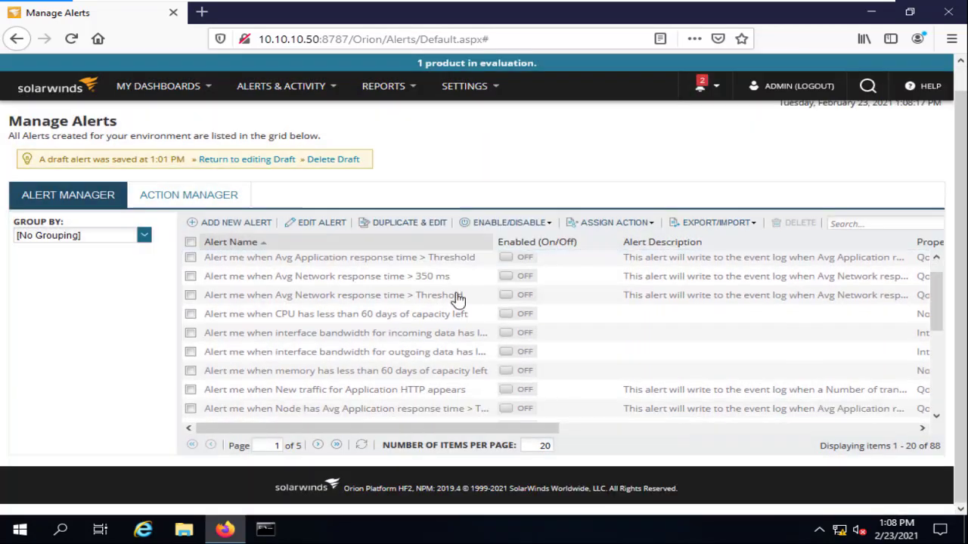
scroll(458, 299, "down", 5)
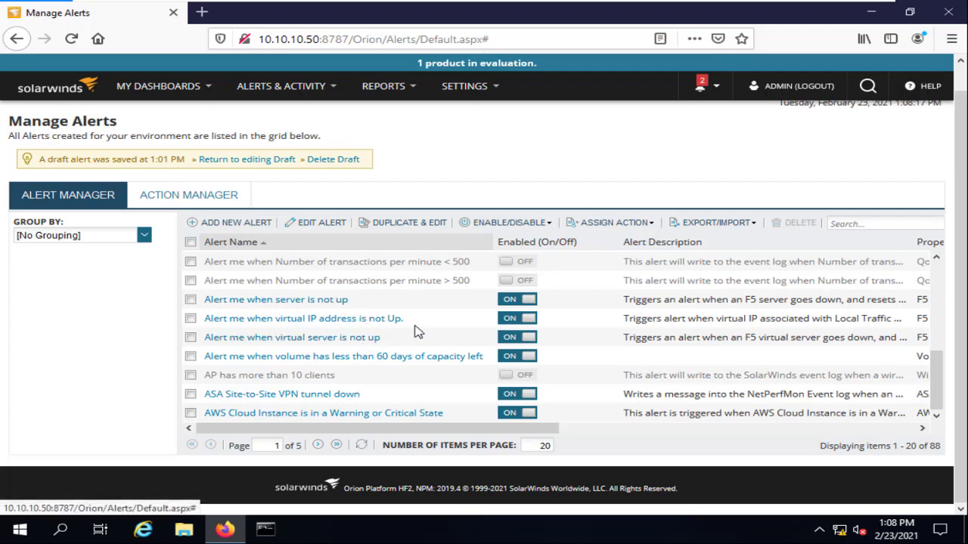
left_click(16, 39)
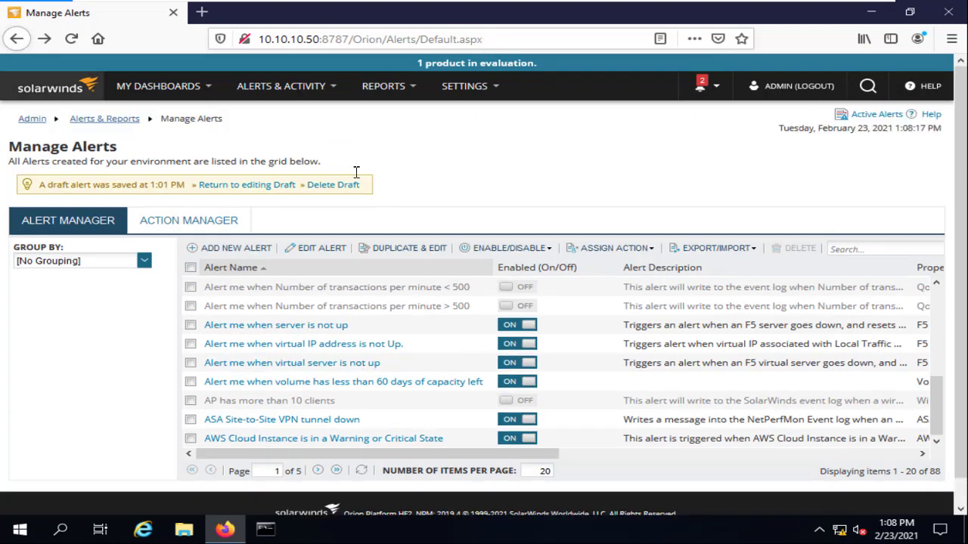
left_click(15, 37)
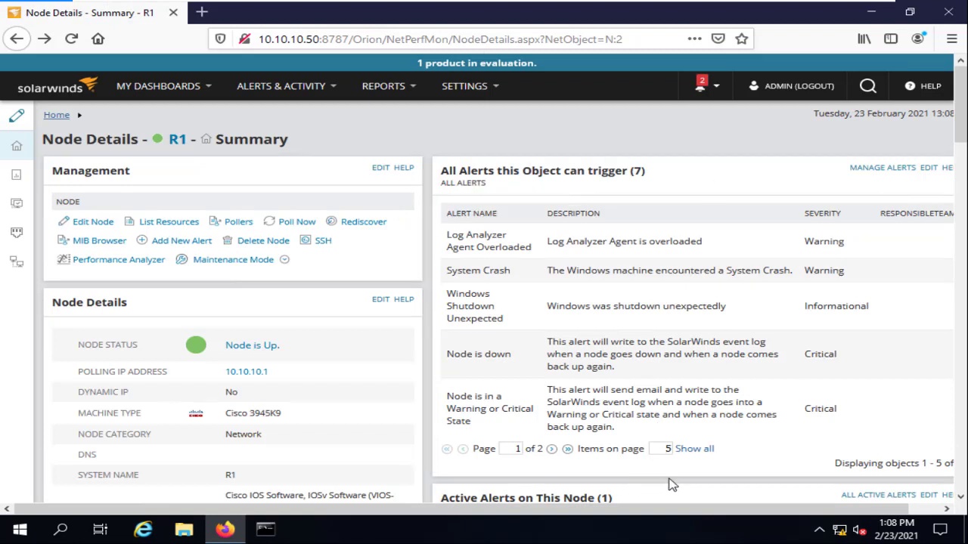
Minimize the VM to GNS3, then reopen the SolarWinds NPM VM and its Firefox Orion console.
left_click_drag(770, 510, 813, 510)
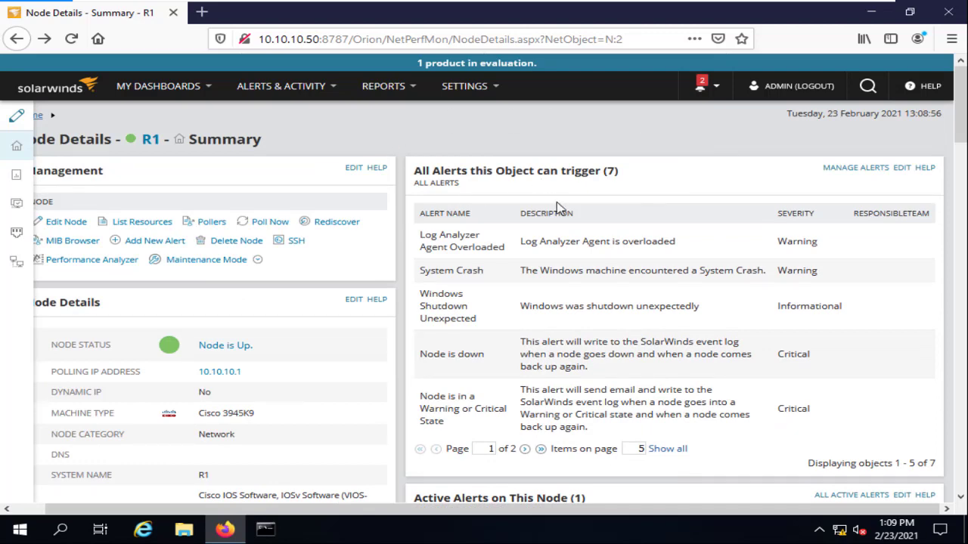
scroll(661, 295, "down", 6)
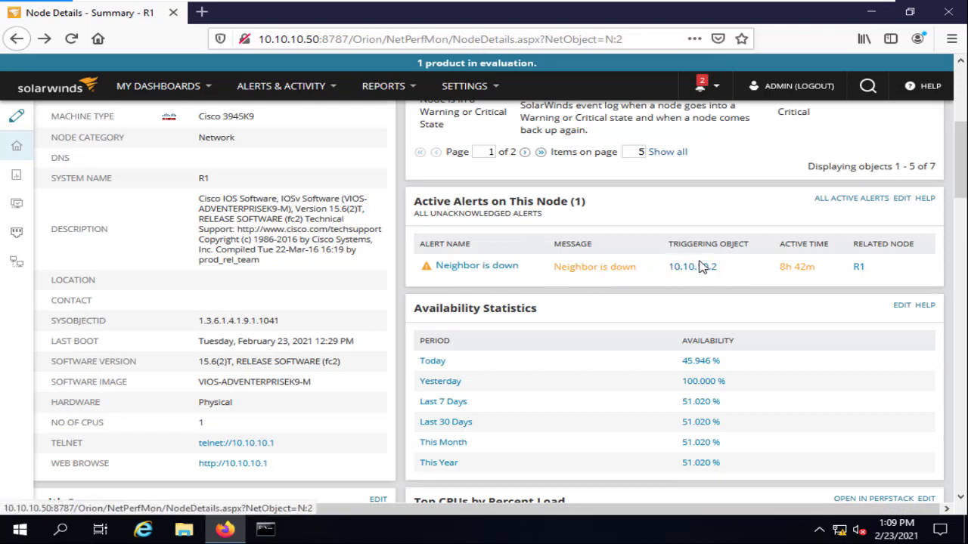
mouse_move(710, 5)
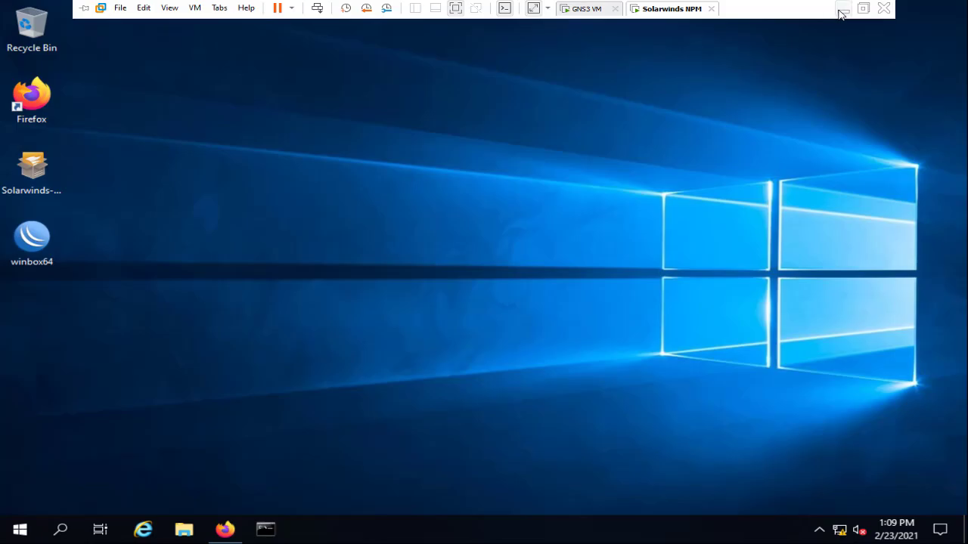
left_click(843, 11)
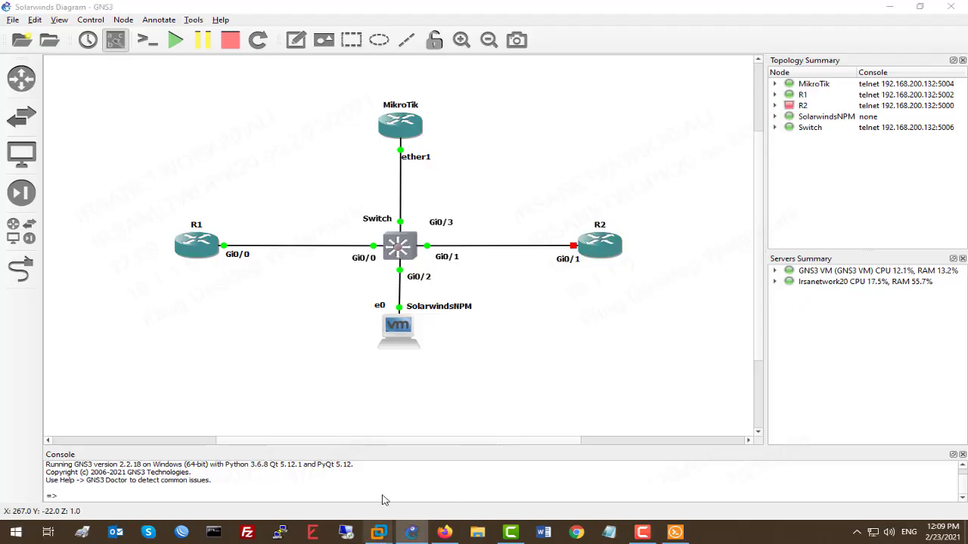
mouse_move(407, 532)
left_click(405, 450)
left_click(224, 529)
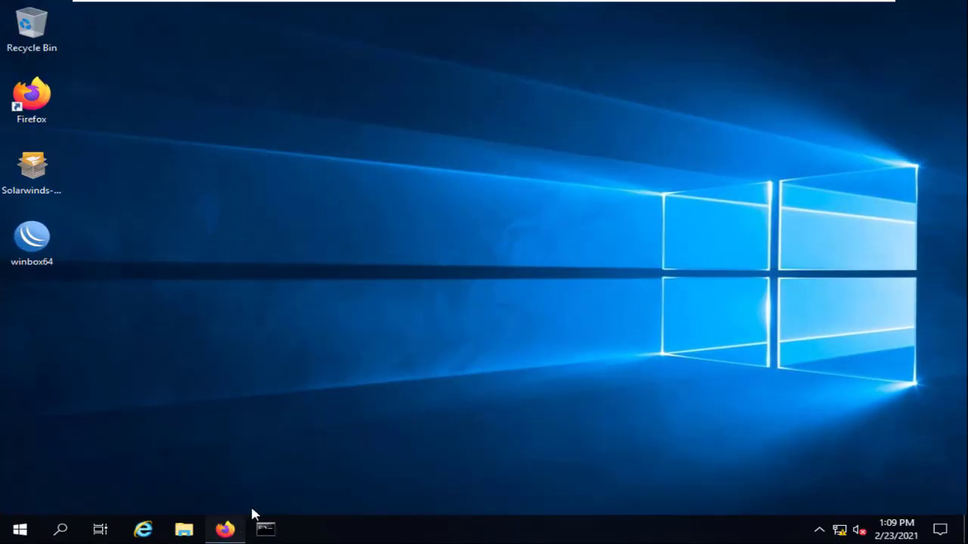
scroll(562, 302, "down", 2)
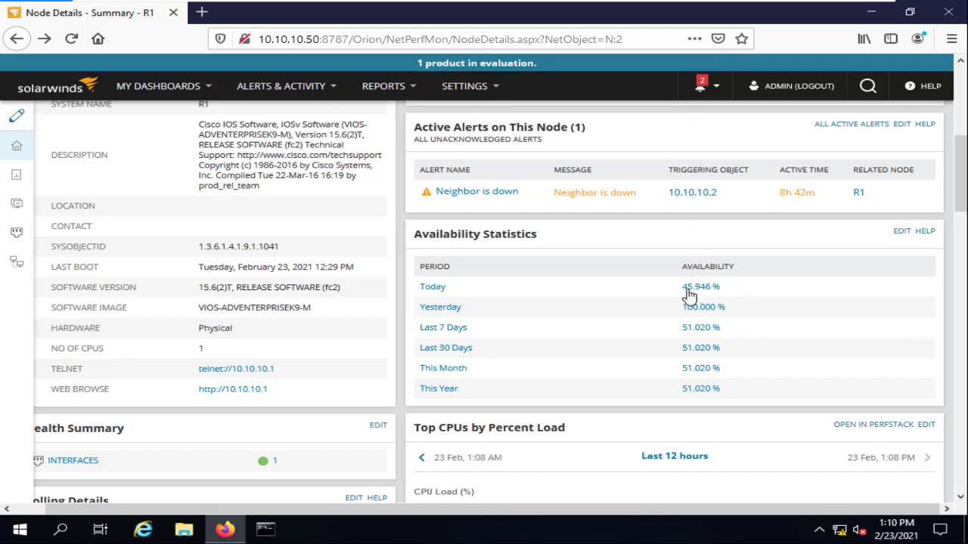
left_click(695, 295)
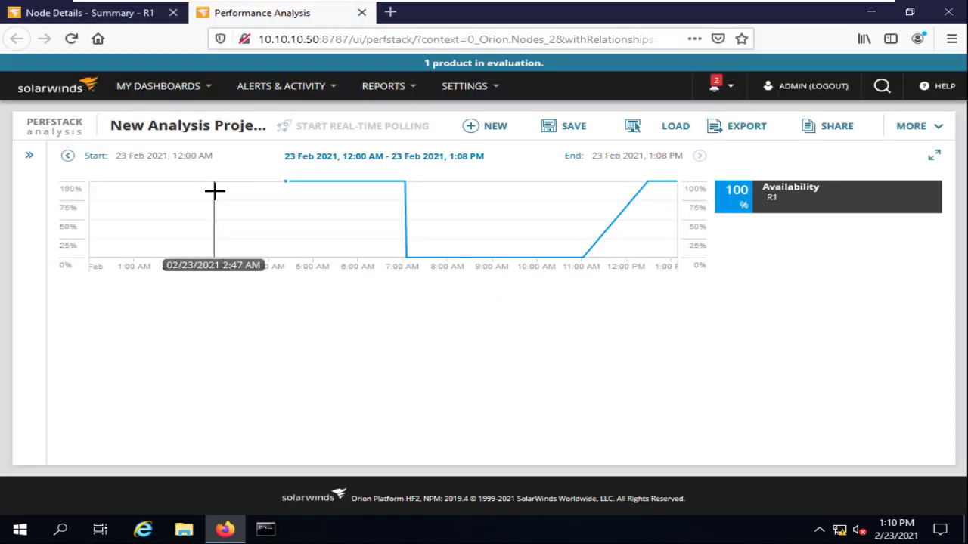
left_click(361, 13)
left_click(589, 255)
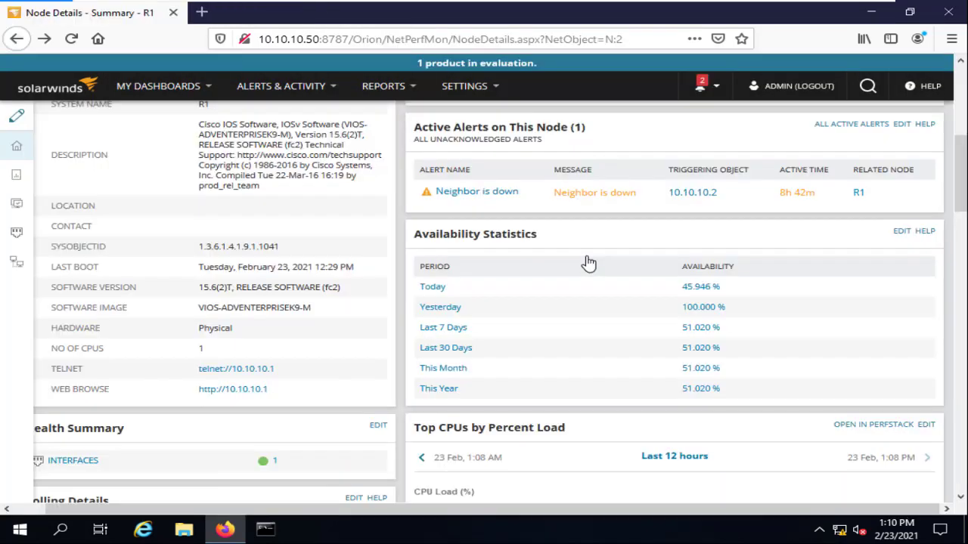
scroll(594, 246, "down", 5)
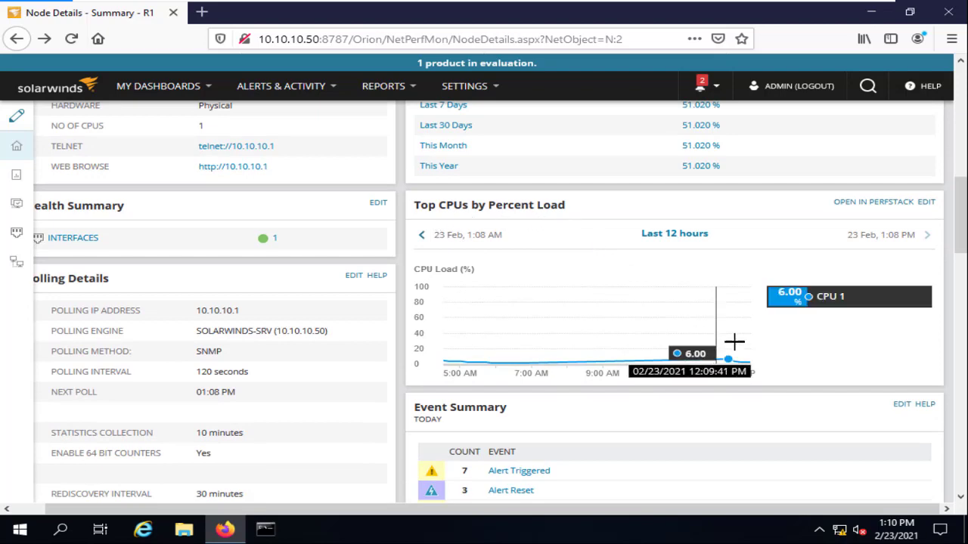
scroll(685, 275, "down", 3)
scroll(590, 215, "up", 3)
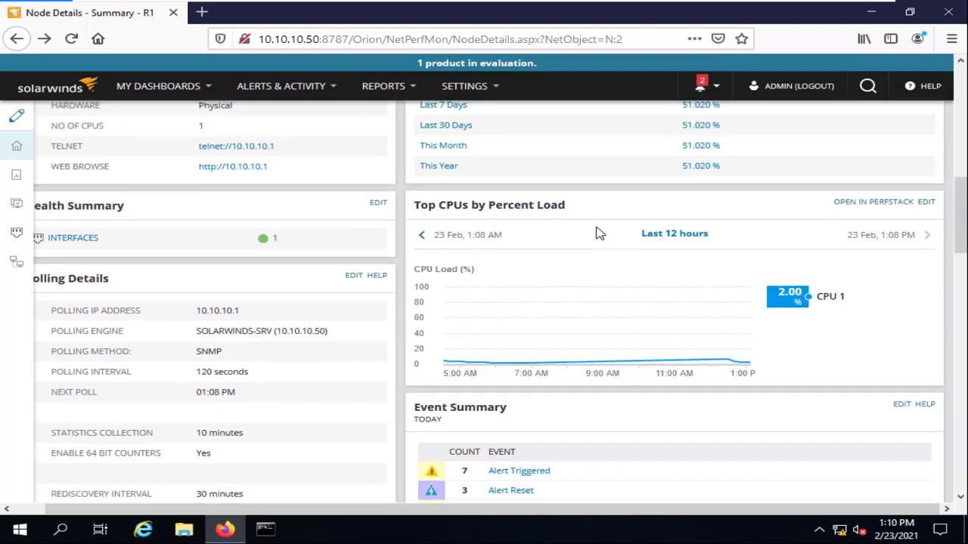
scroll(500, 268, "down", 3)
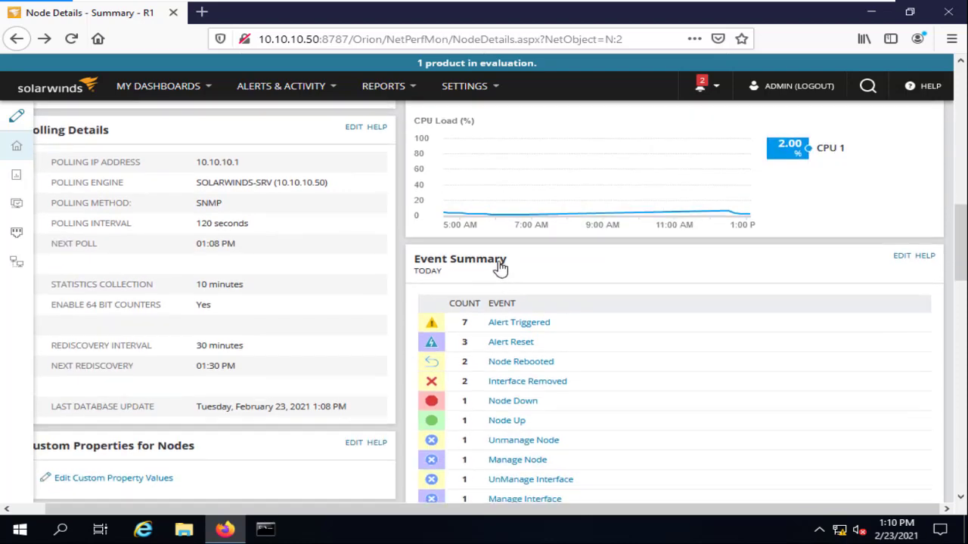
scroll(575, 283, "down", 3)
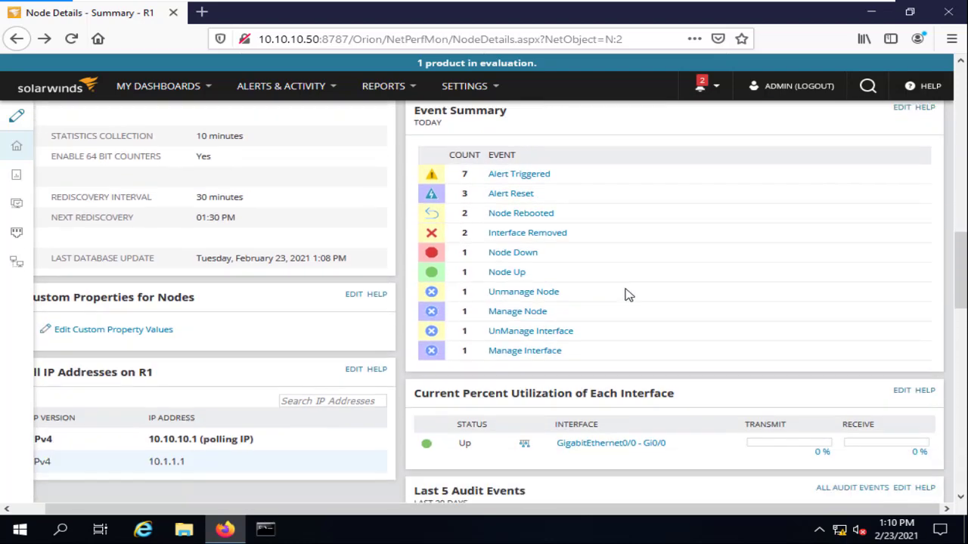
left_click(521, 175)
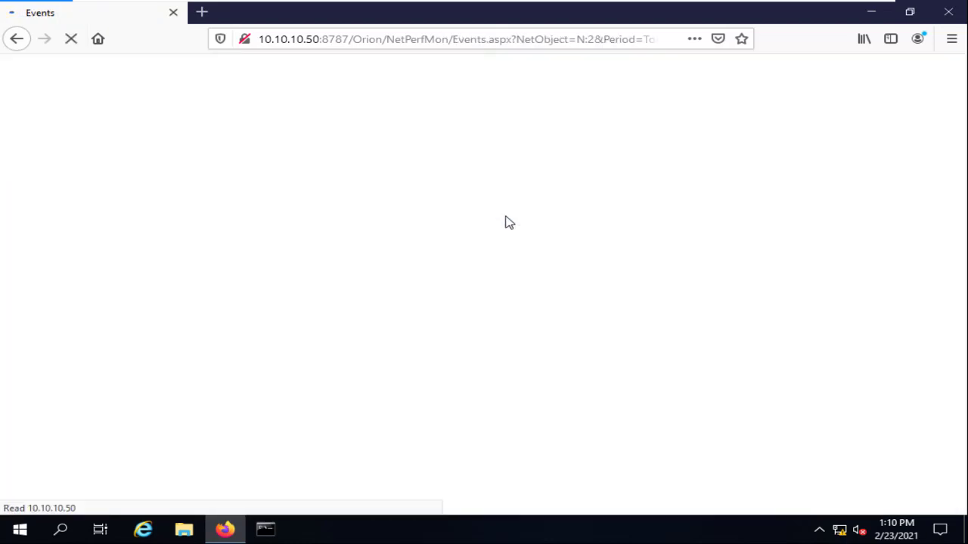
scroll(181, 344, "down", 1)
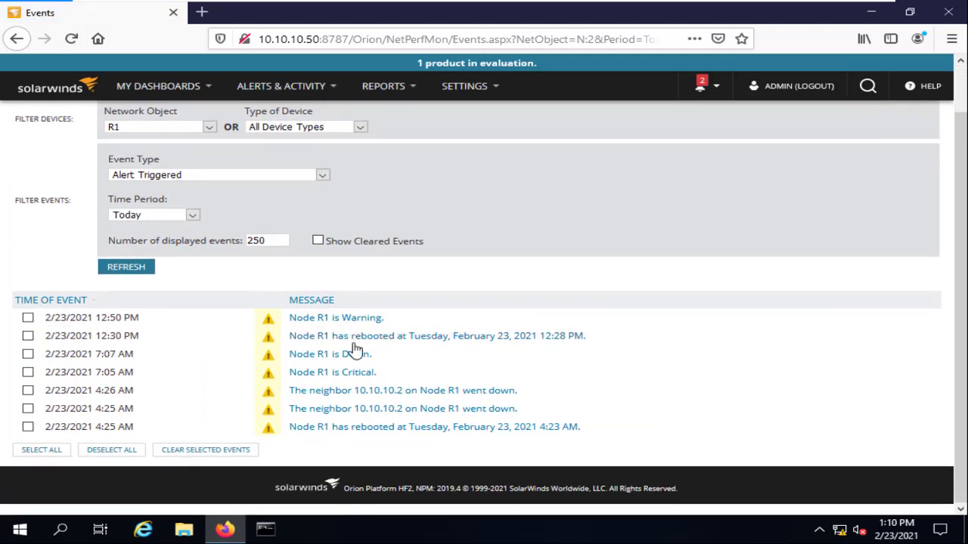
left_click(331, 318)
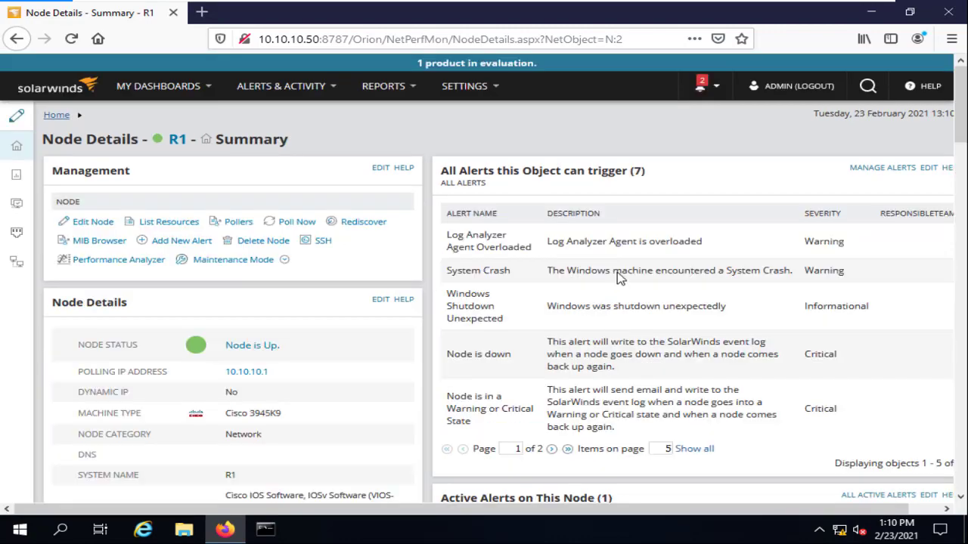
scroll(619, 278, "down", 8)
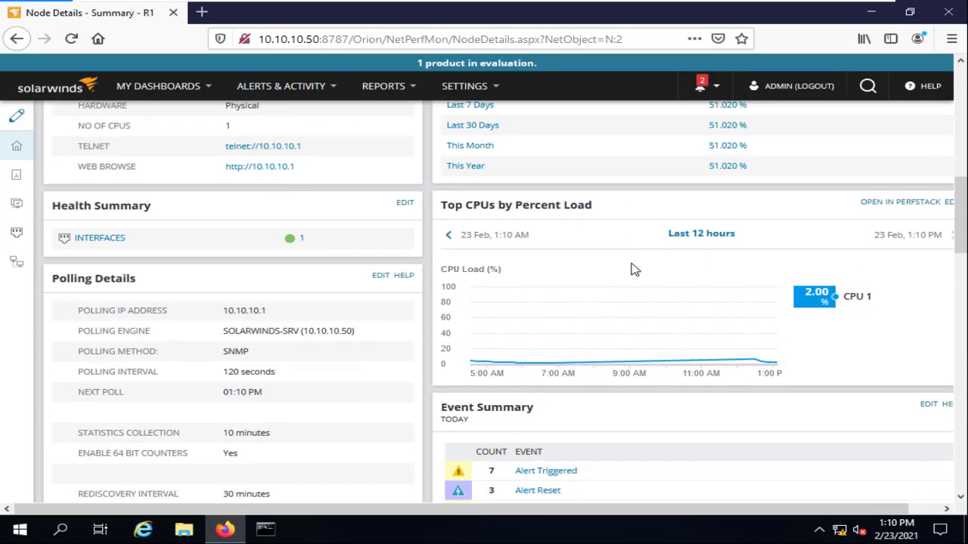
scroll(634, 270, "down", 5)
right_click(543, 249)
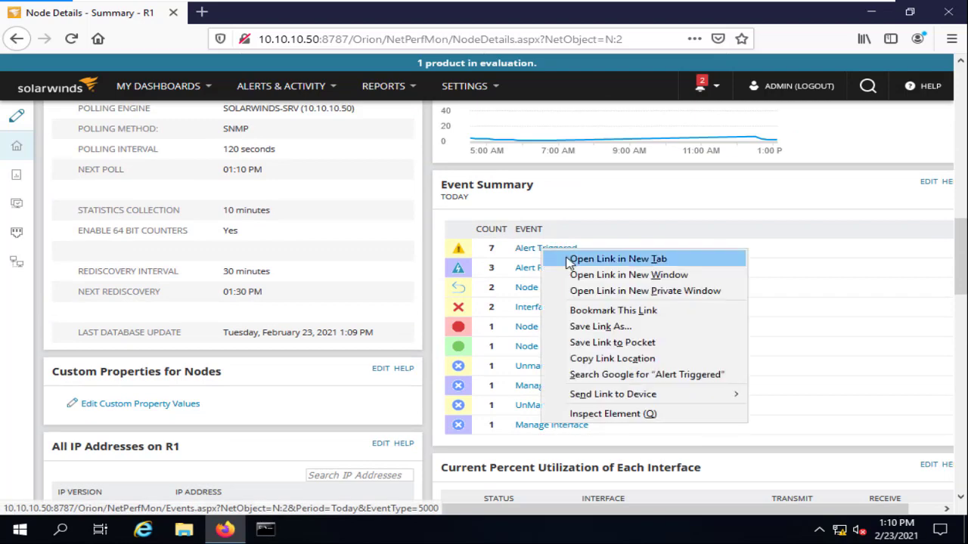
left_click(569, 259)
left_click(257, 12)
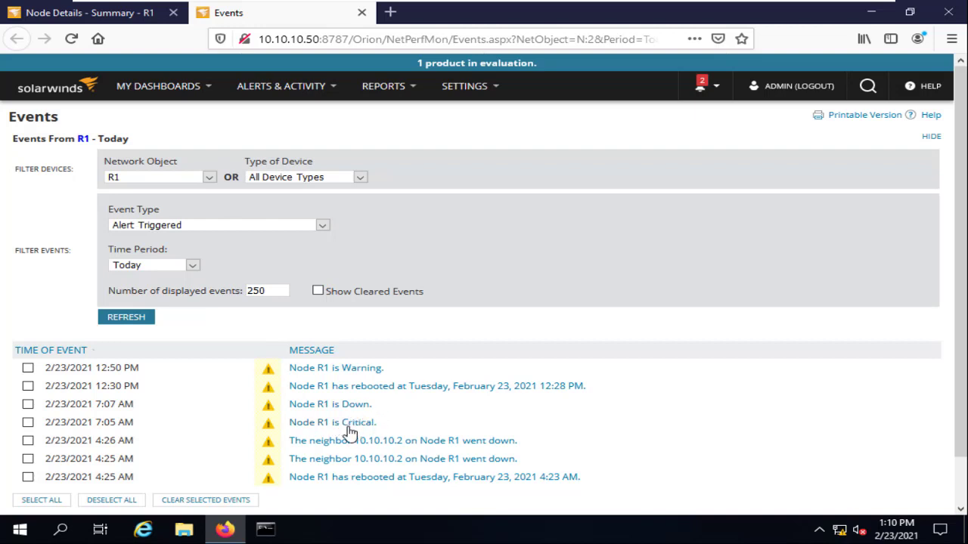
left_click(361, 12)
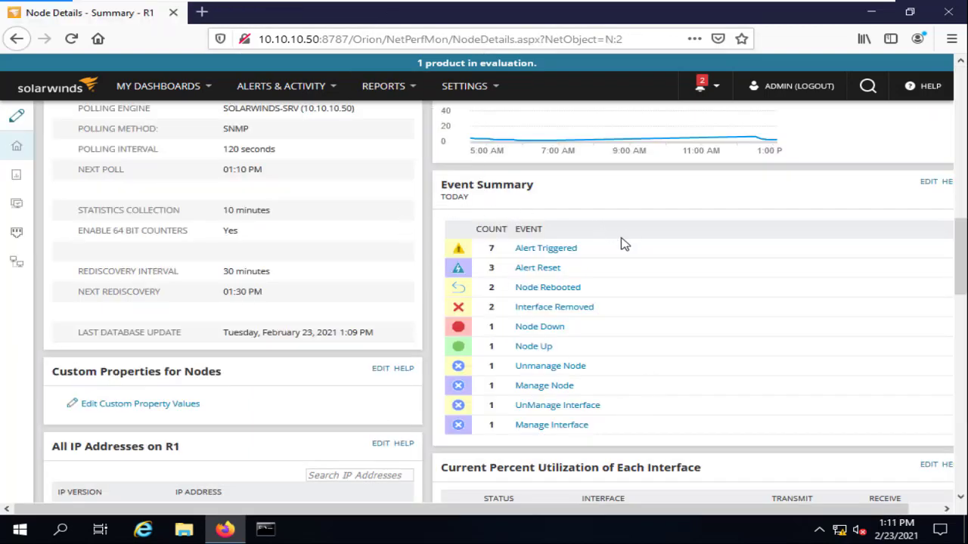
scroll(643, 244, "down", 5)
scroll(657, 235, "up", 1)
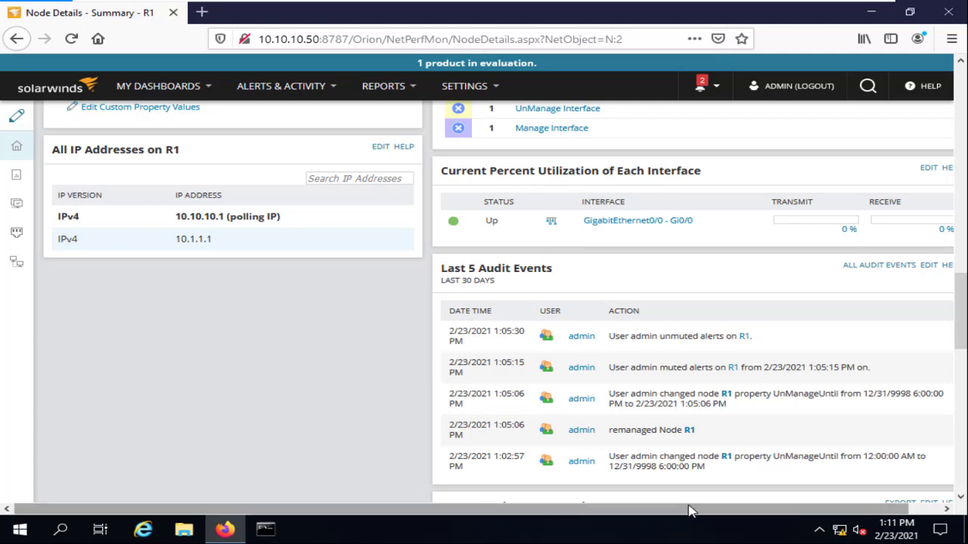
left_click_drag(723, 514, 756, 514)
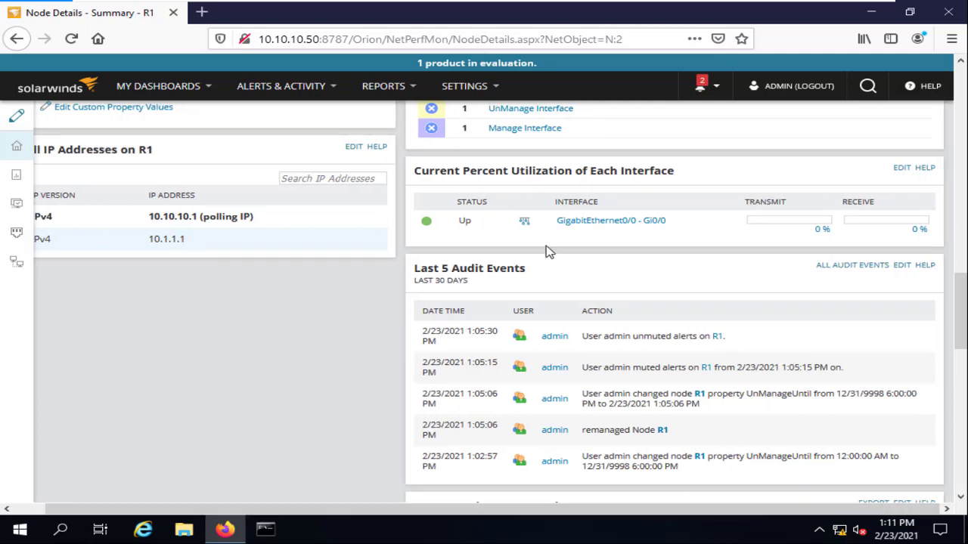
right_click(589, 225)
left_click(620, 231)
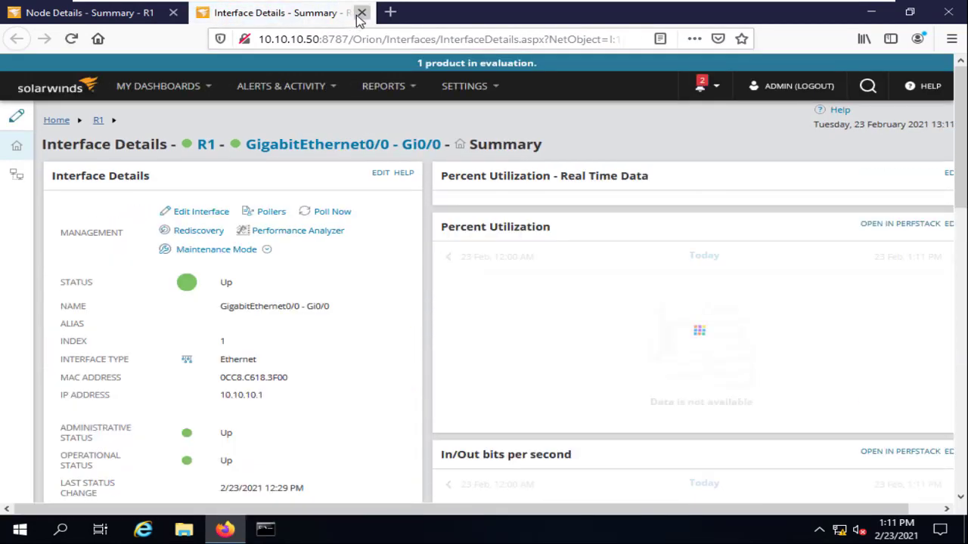
left_click(361, 12)
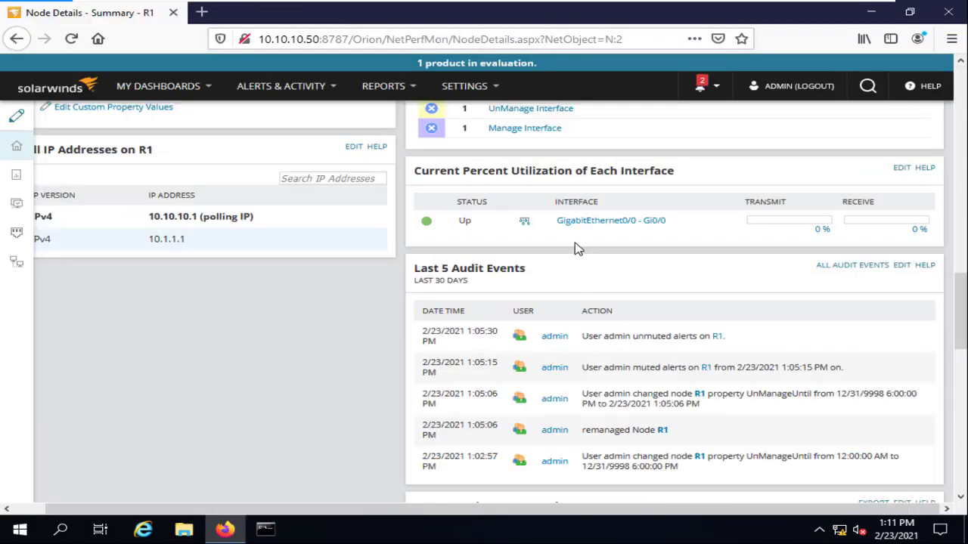
left_click(586, 223)
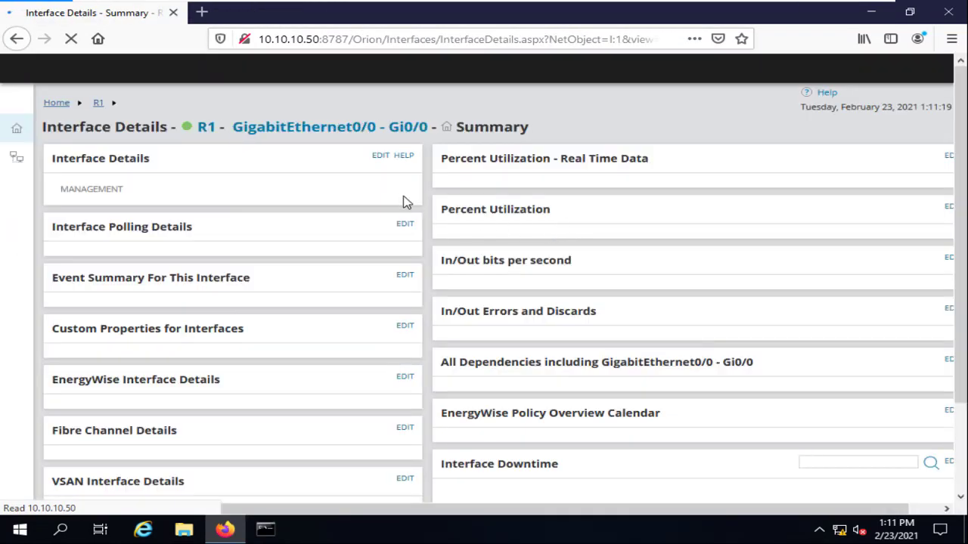
scroll(627, 236, "down", 5)
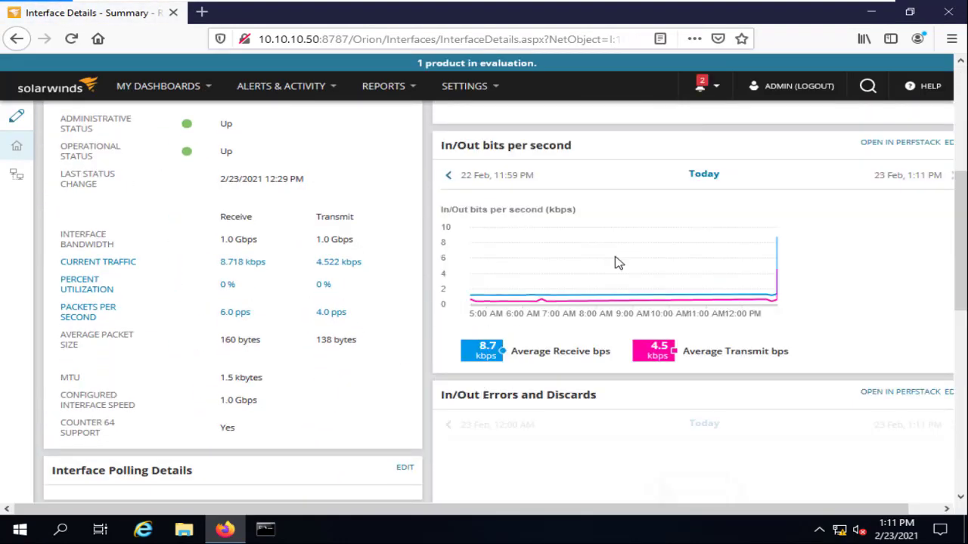
scroll(598, 265, "up", 6)
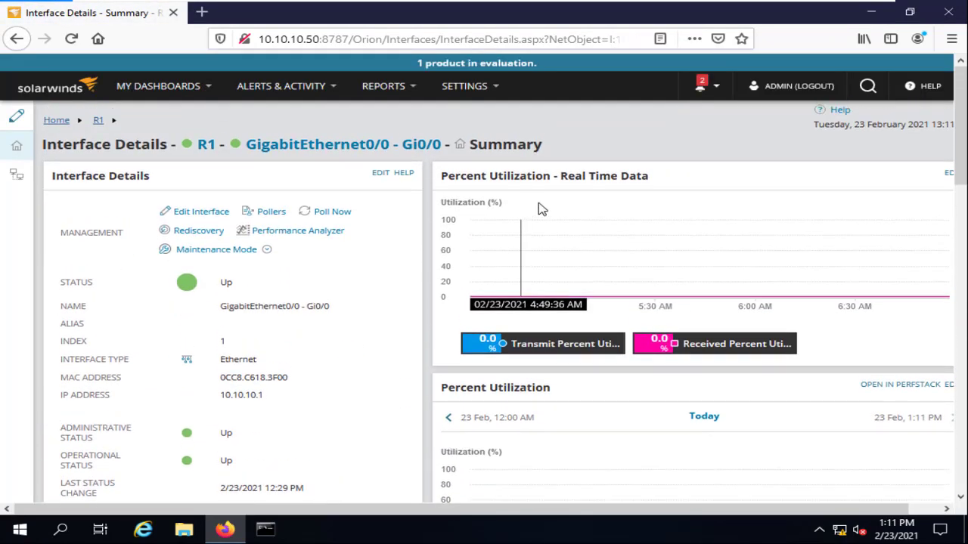
scroll(616, 213, "down", 15)
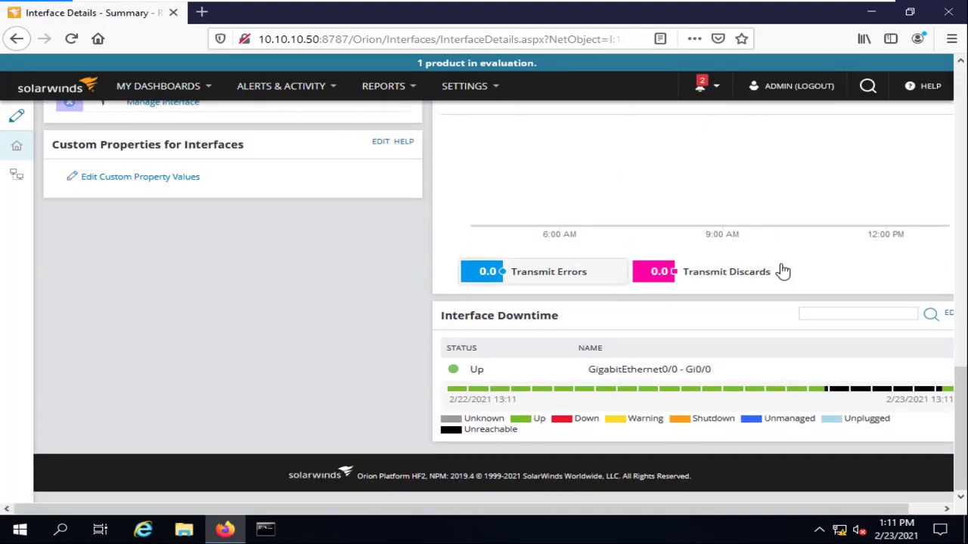
scroll(640, 270, "up", 3)
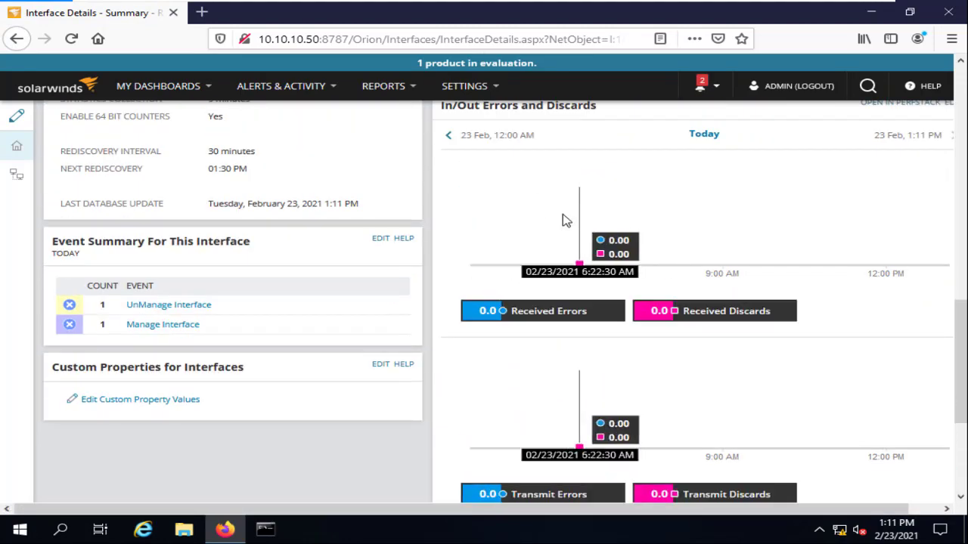
scroll(612, 227, "down", 3)
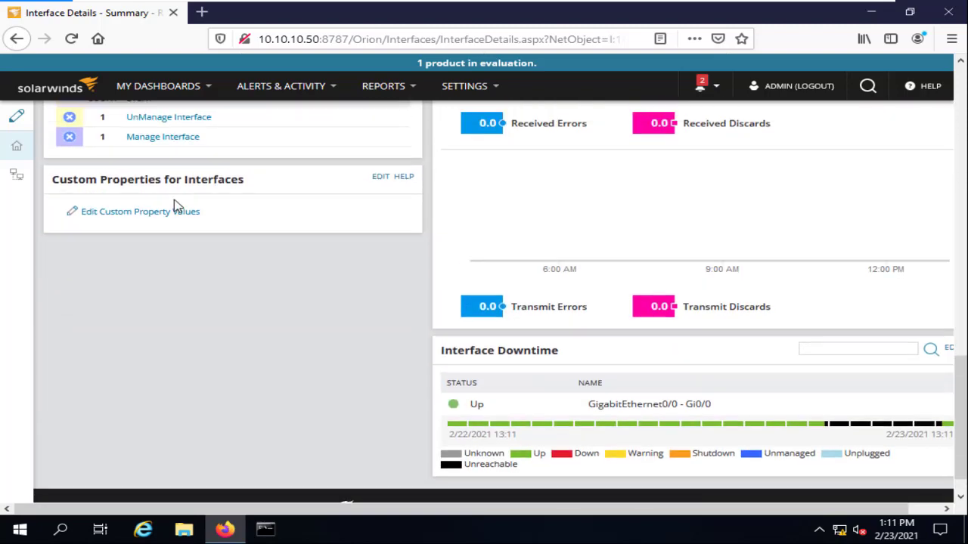
scroll(176, 205, "up", 3)
scroll(136, 144, "up", 6)
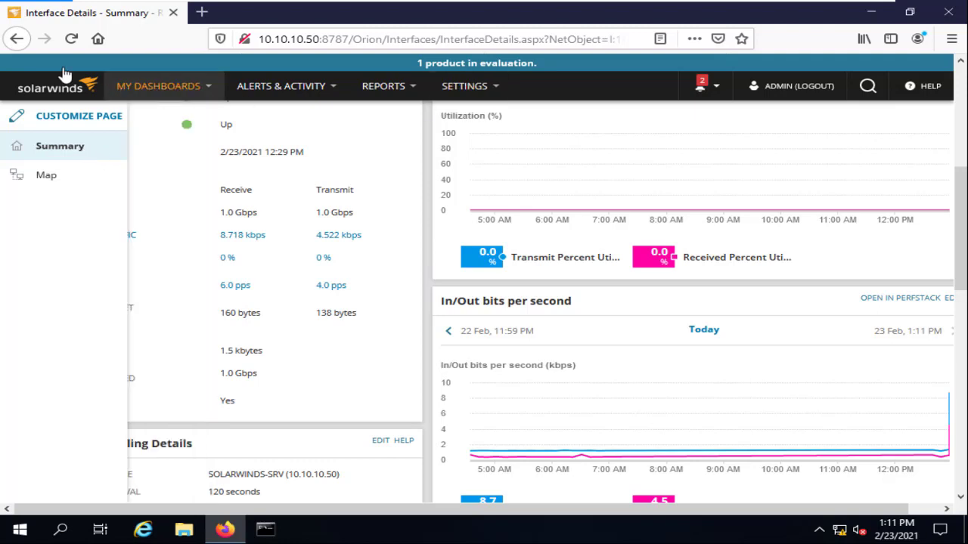
left_click(17, 40)
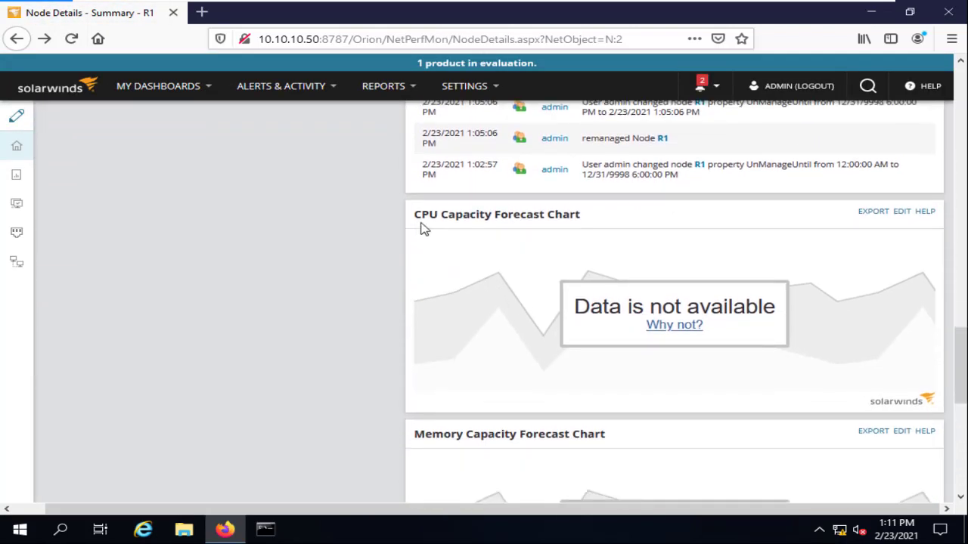
scroll(529, 250, "down", 3)
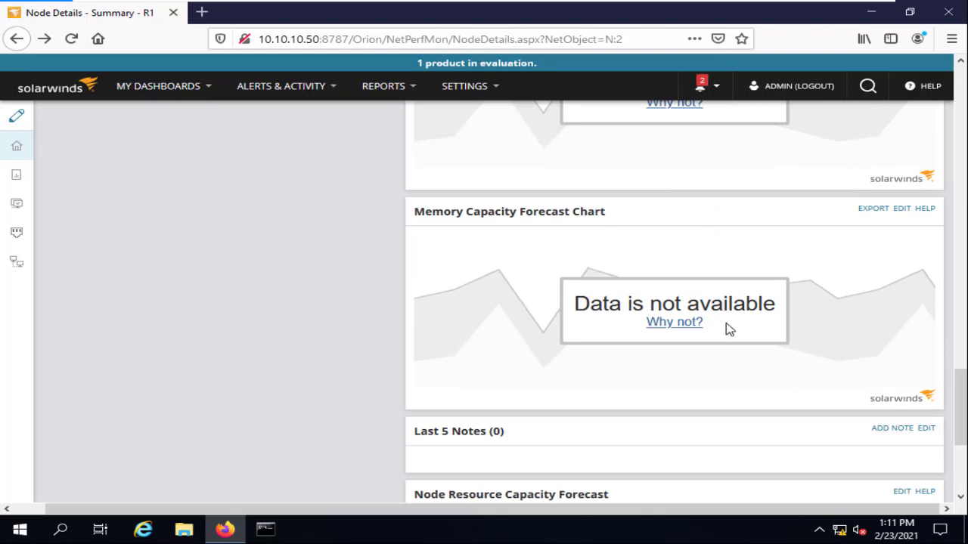
scroll(726, 329, "down", 2)
scroll(538, 264, "up", 2)
scroll(700, 231, "down", 3)
scroll(762, 270, "up", 8)
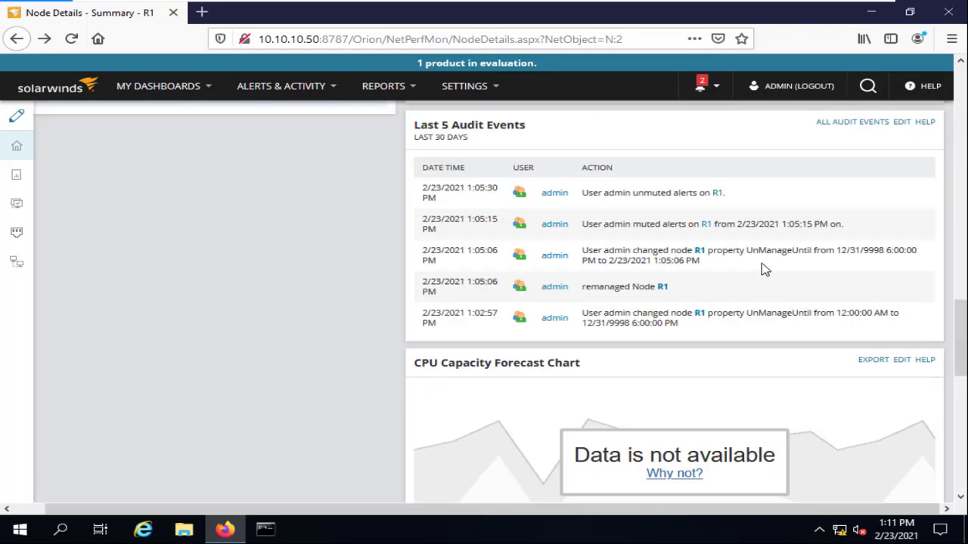
scroll(730, 264, "down", 7)
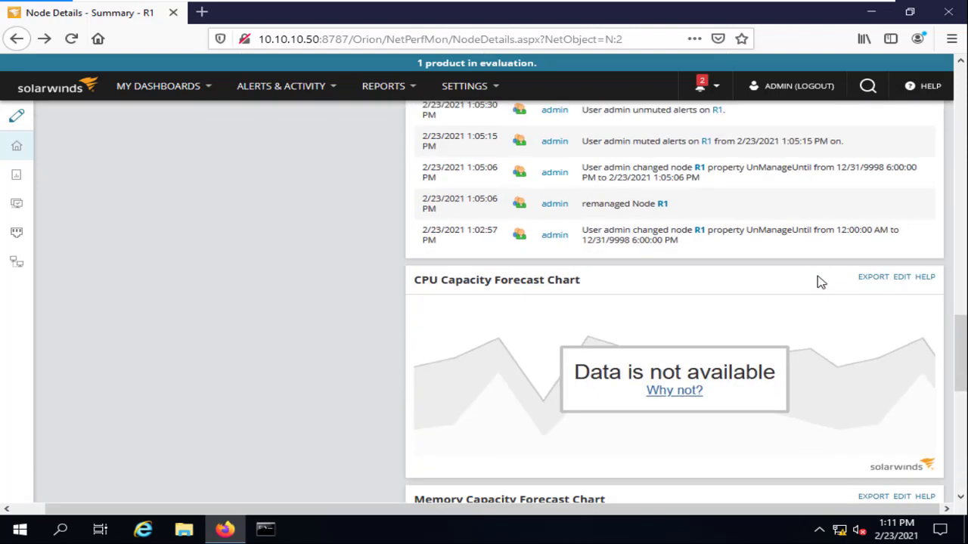
scroll(714, 265, "down", 2)
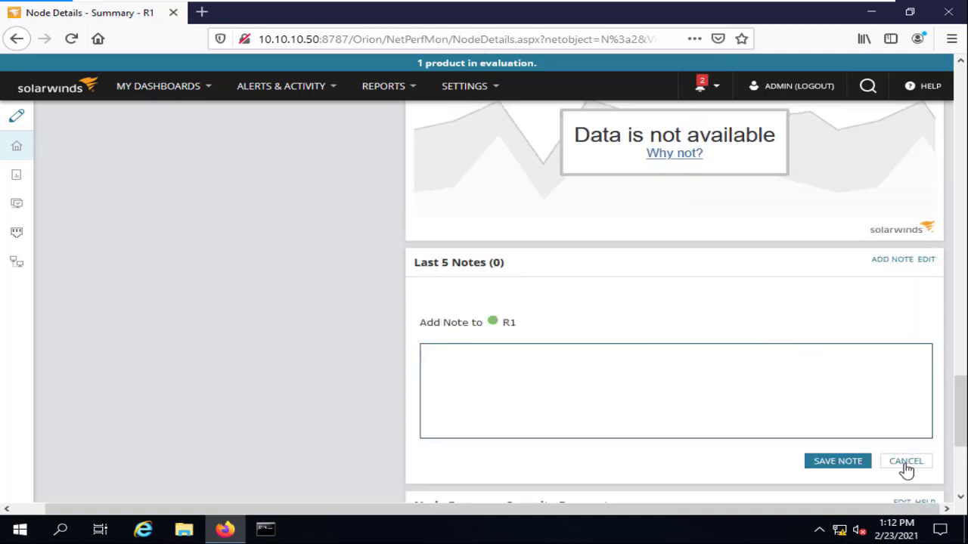
left_click(906, 462)
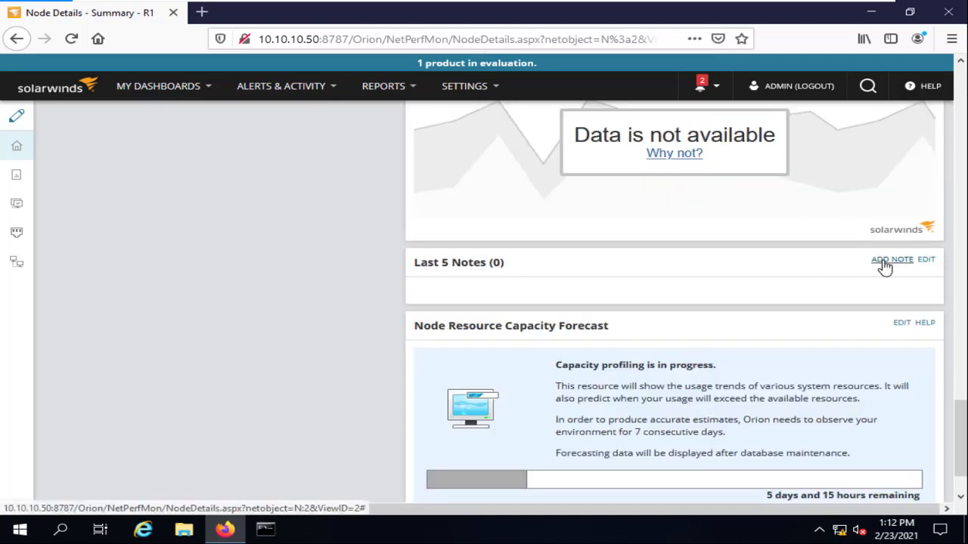
left_click(883, 261)
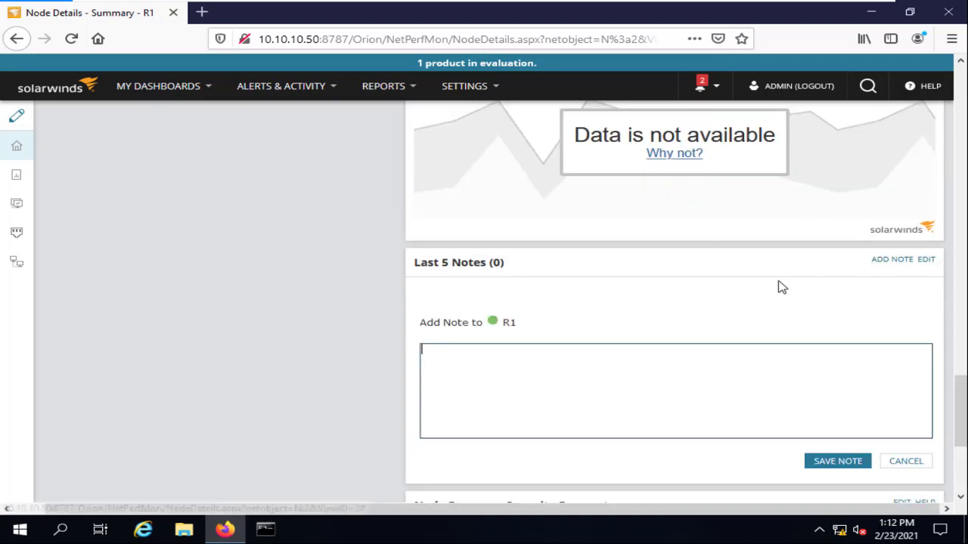
left_click(904, 462)
scroll(496, 302, "up", 15)
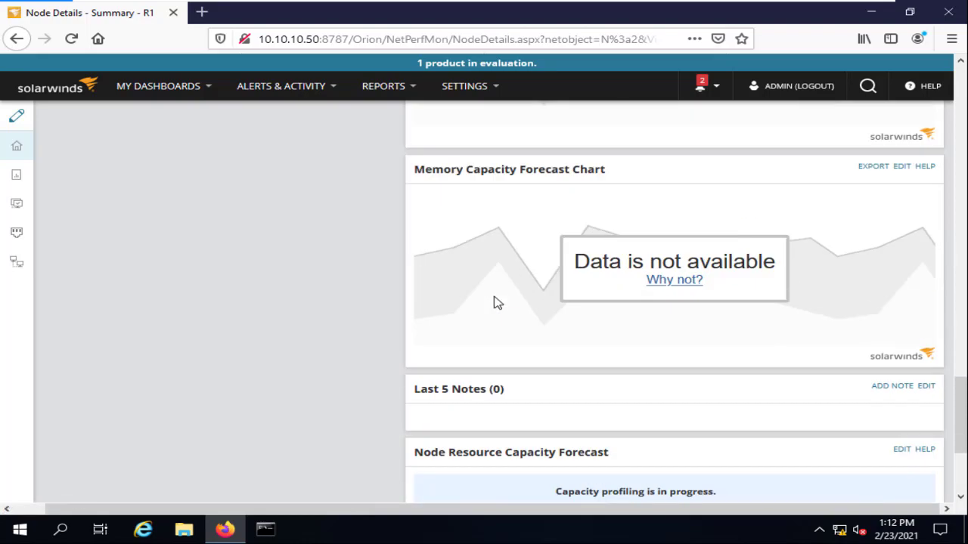
scroll(210, 221, "up", 5)
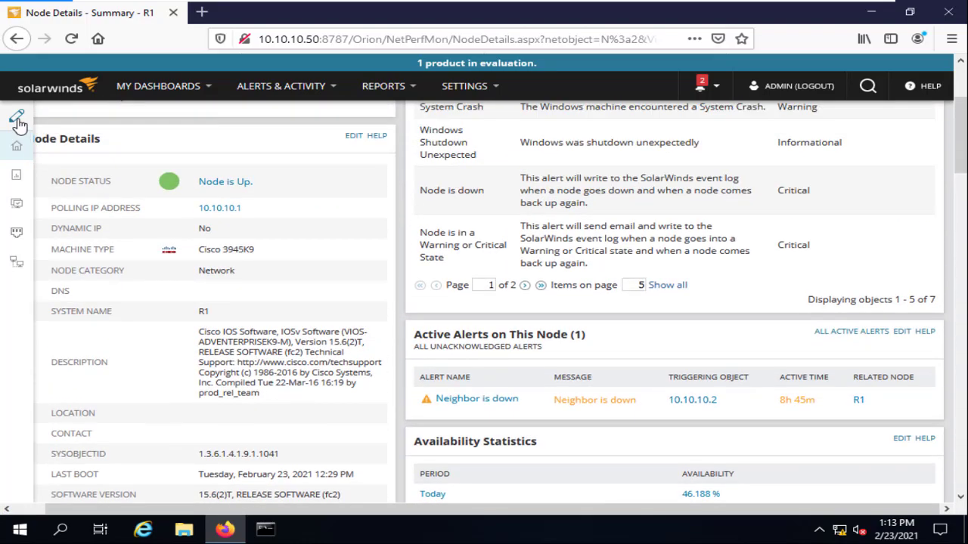
Move All Alerts this Object can trigger below Availability Statistics and finish customizing.
left_click(17, 118)
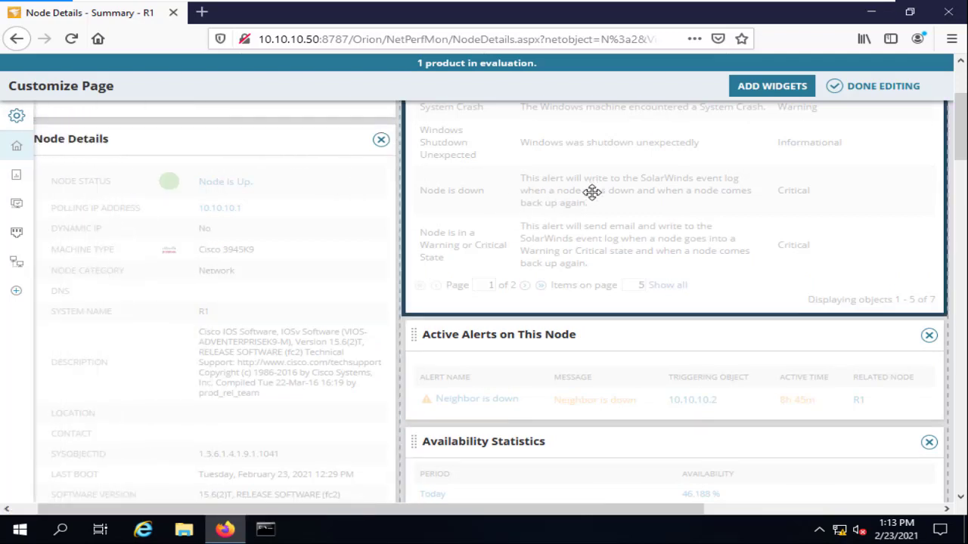
left_click_drag(592, 190, 548, 461)
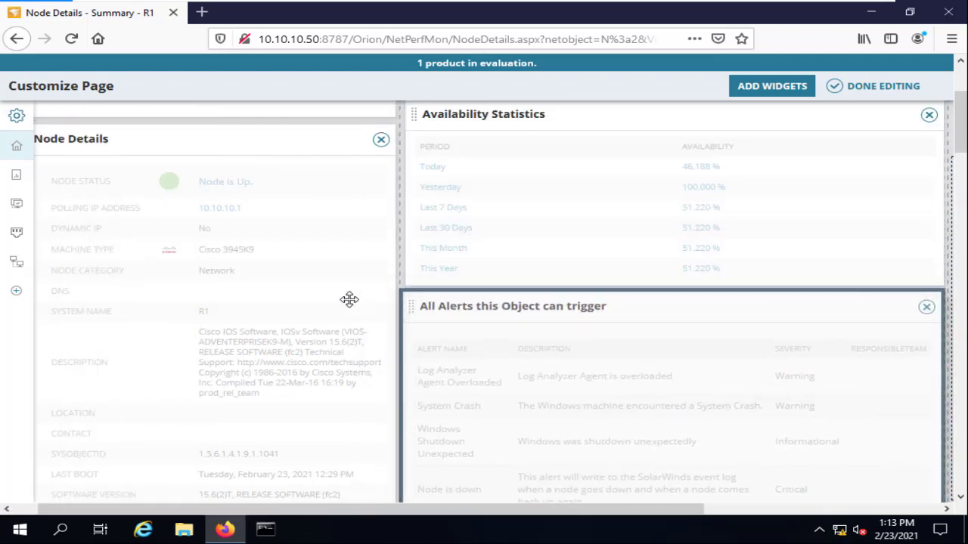
mouse_move(18, 116)
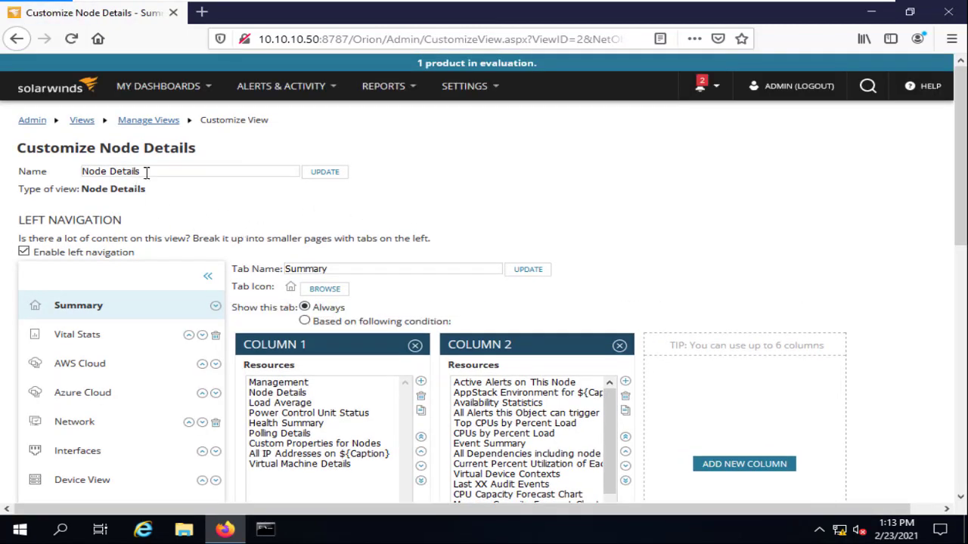
scroll(620, 325, "down", 10)
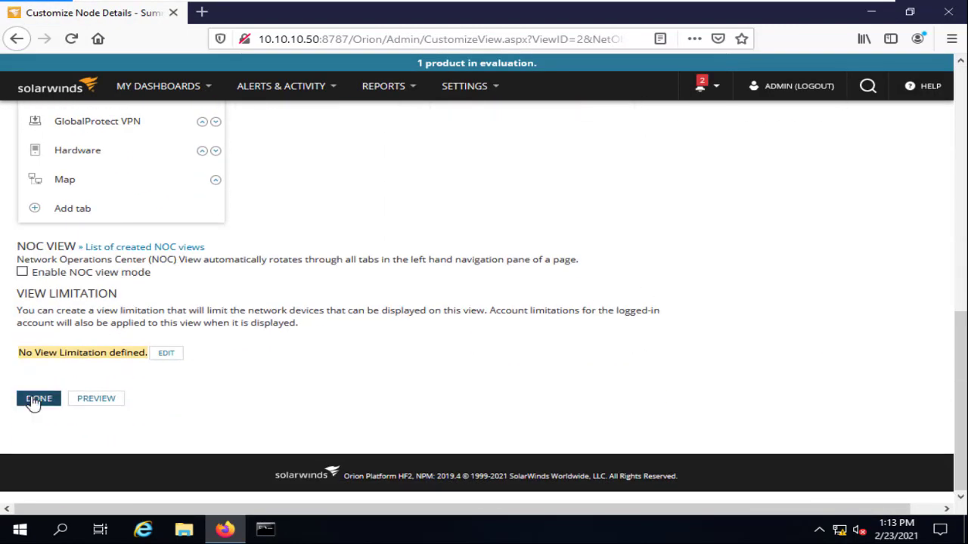
left_click(38, 398)
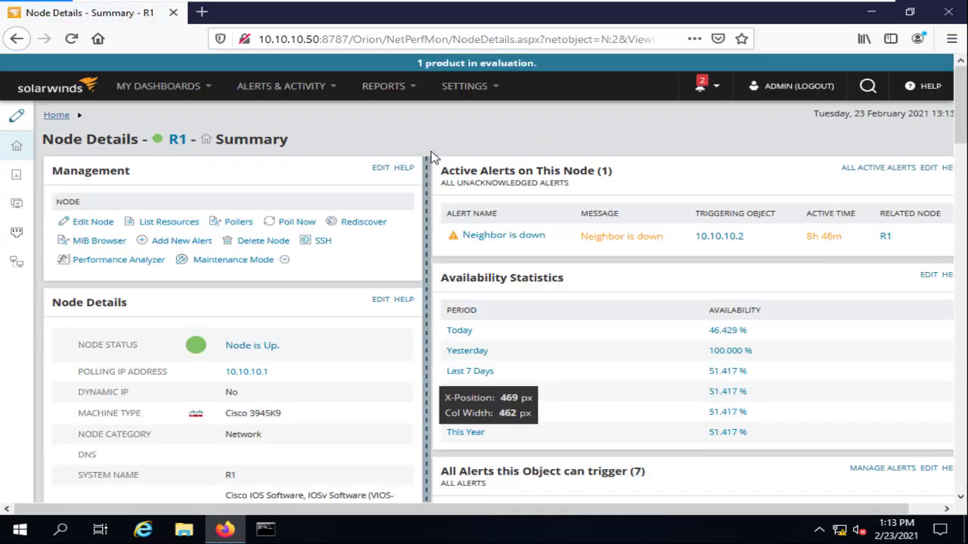
scroll(393, 219, "down", 1)
scroll(84, 152, "up", 1)
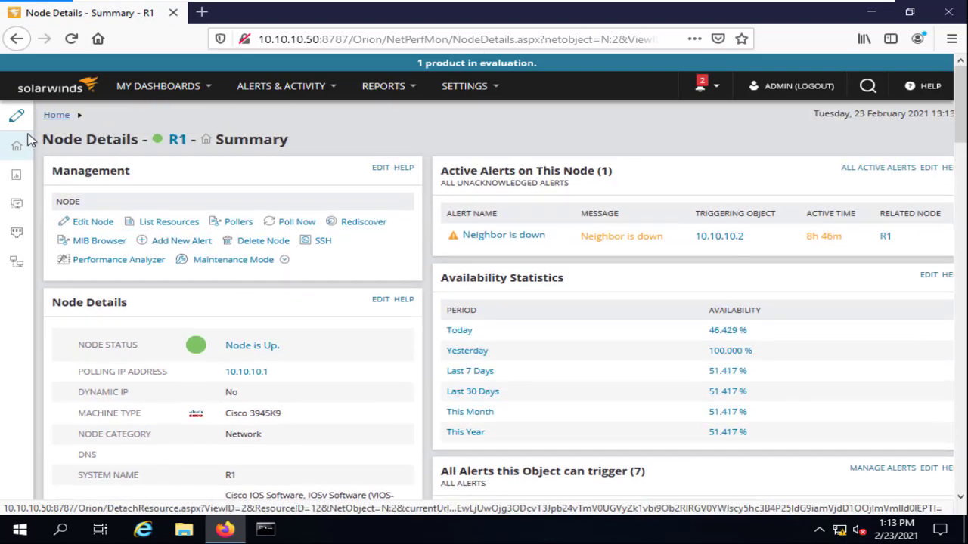
Move Availability Statistics above Active Alerts on This Node, remove that widget, and save.
left_click(17, 121)
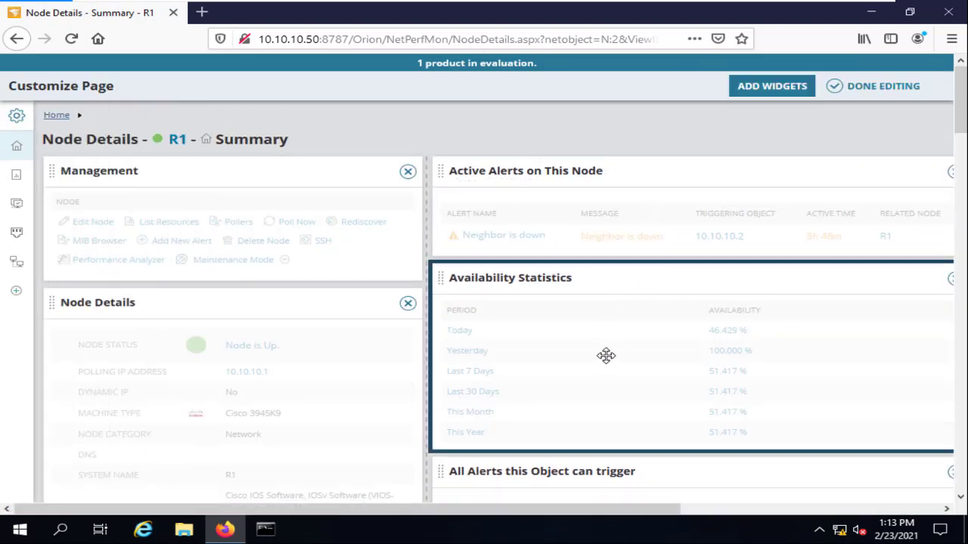
left_click_drag(606, 333, 597, 225)
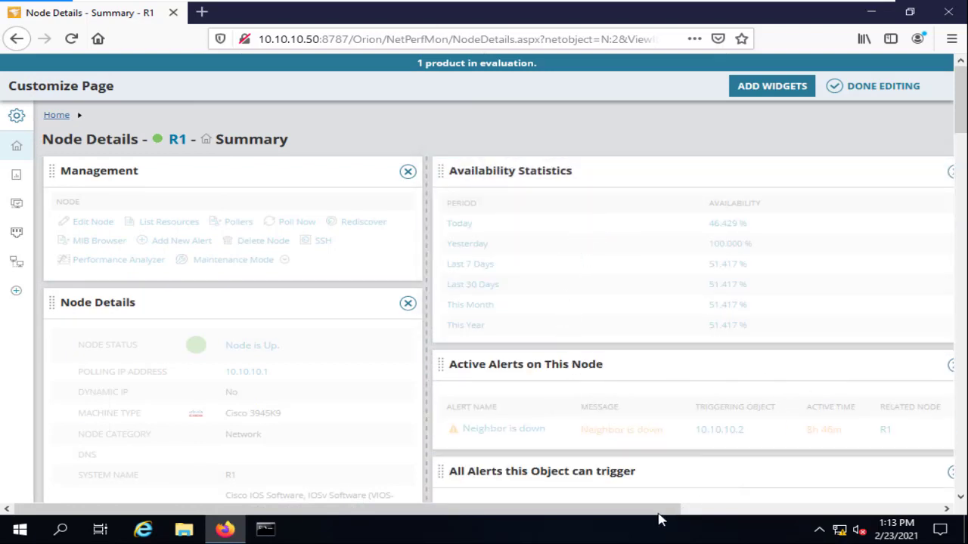
left_click_drag(658, 511, 761, 511)
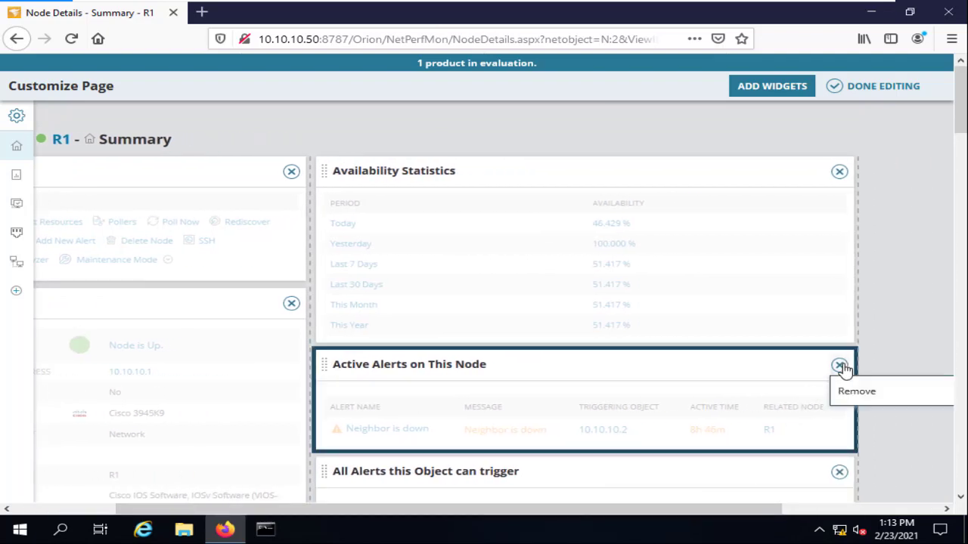
left_click(840, 366)
scroll(241, 254, "down", 5)
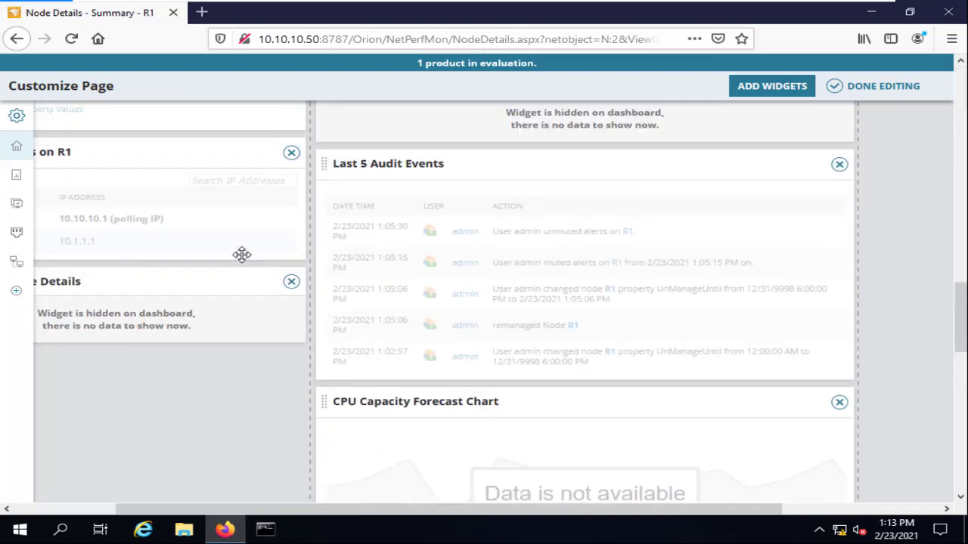
scroll(241, 254, "up", 10)
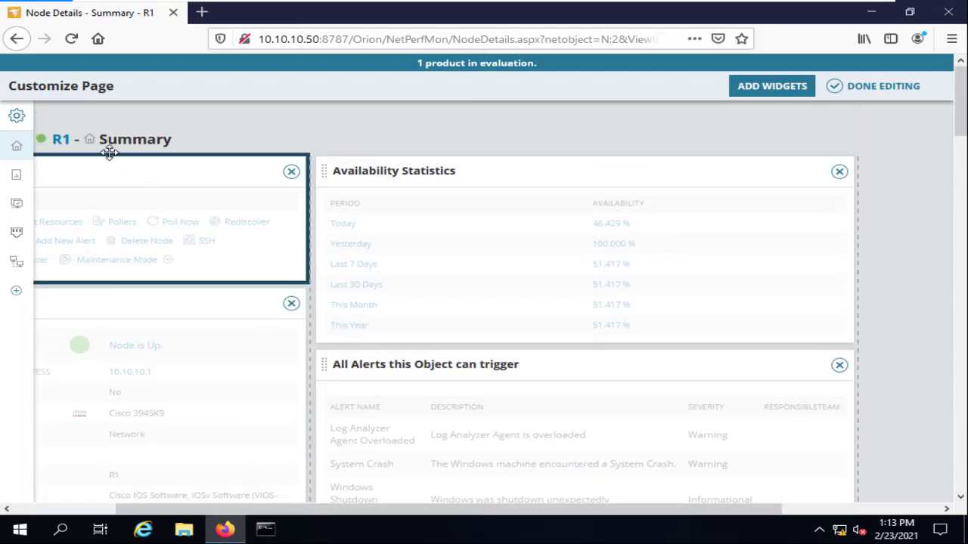
left_click(17, 117)
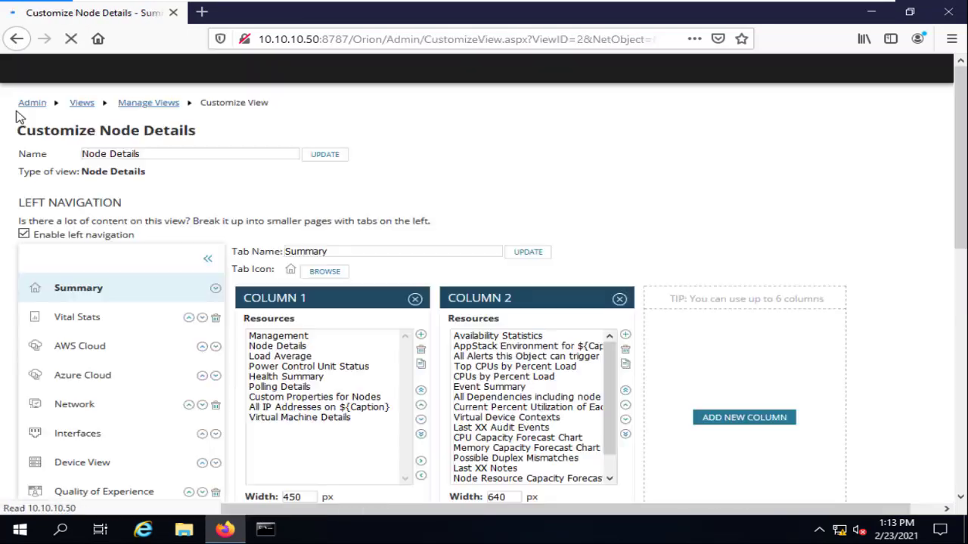
scroll(309, 279, "down", 8)
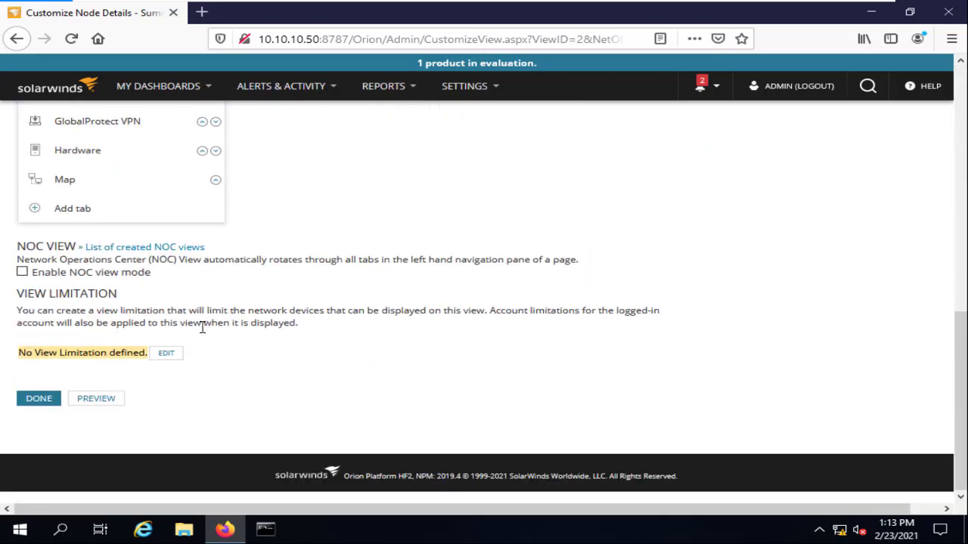
left_click(34, 399)
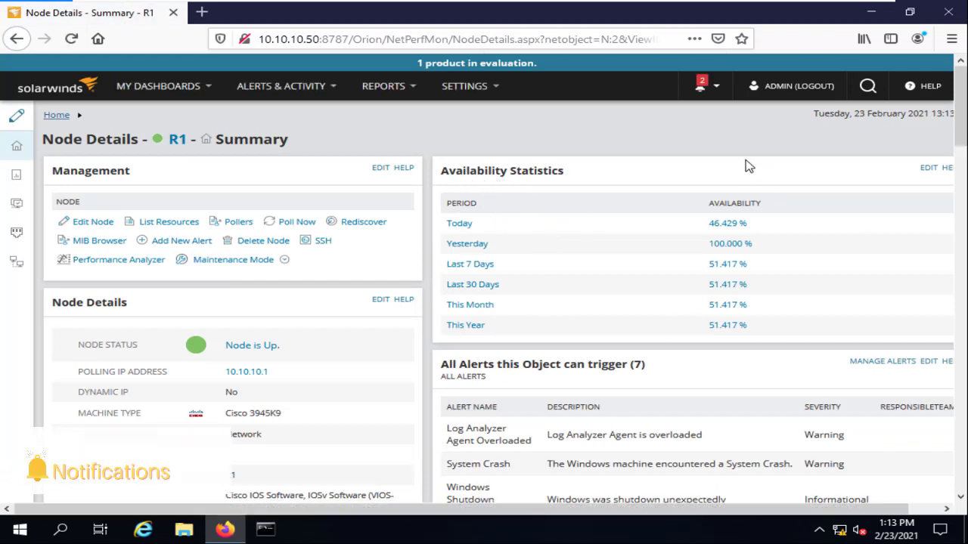
Open Vital Stats for R1 from the left sidebar's chart icon.
scroll(605, 268, "down", 1)
scroll(604, 269, "up", 1)
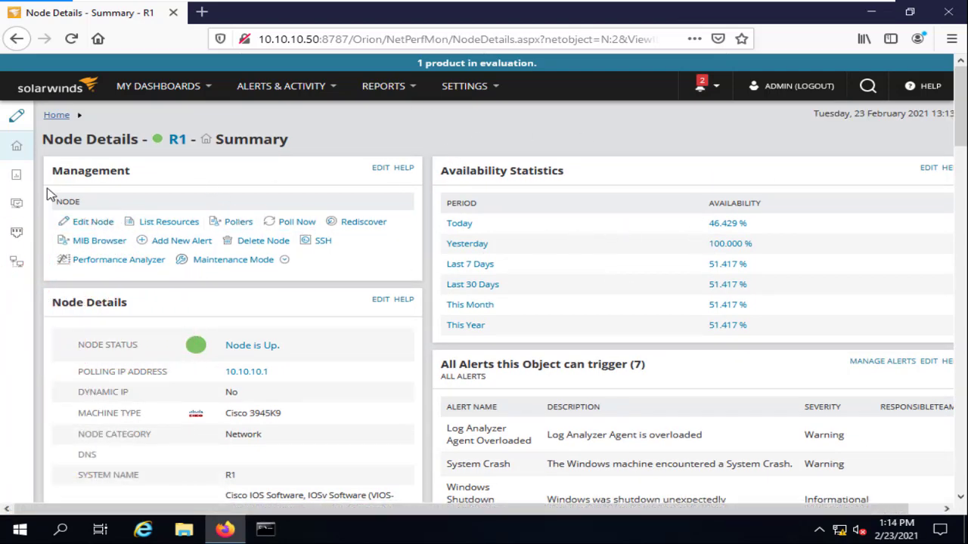
left_click(21, 183)
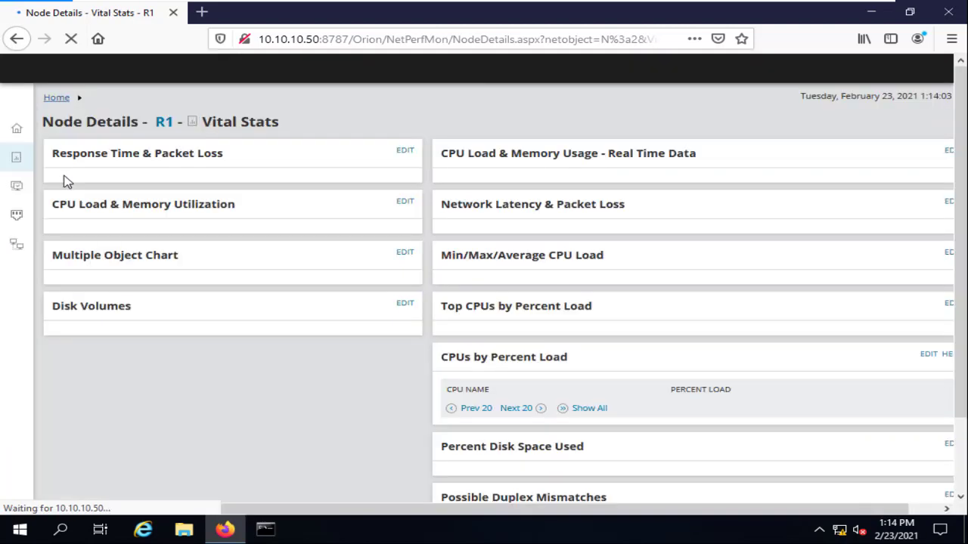
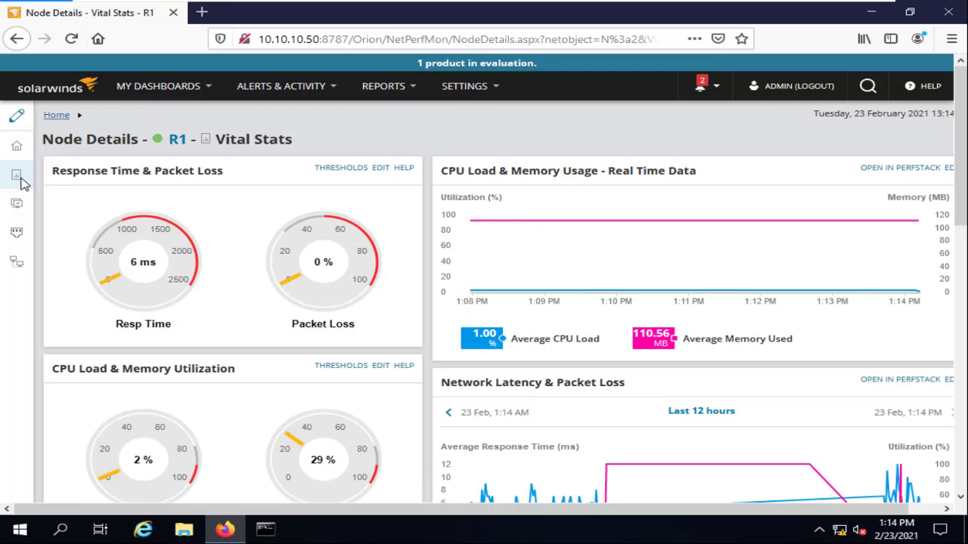
Scroll through R1's Vital Stats charts, then open R1's Network details page.
mouse_move(21, 183)
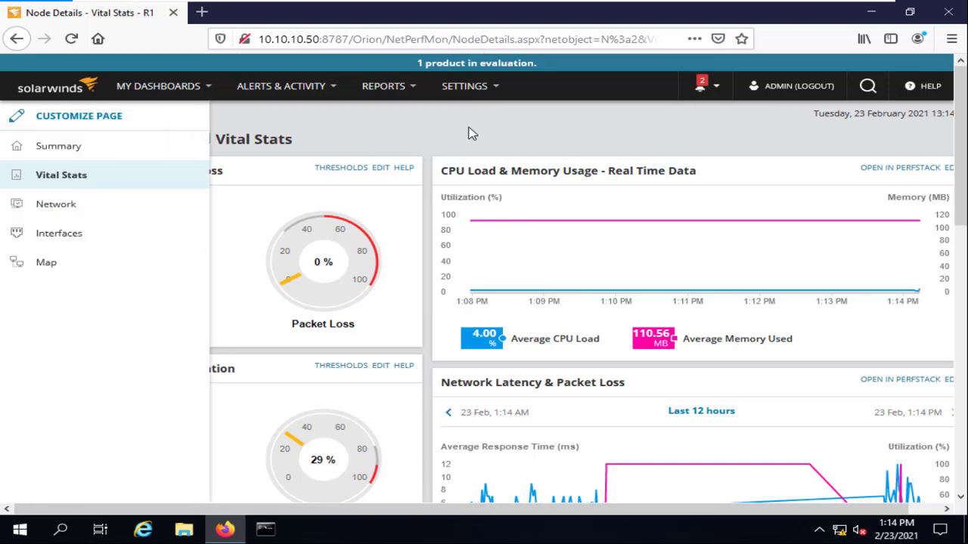
scroll(605, 186, "down", 4)
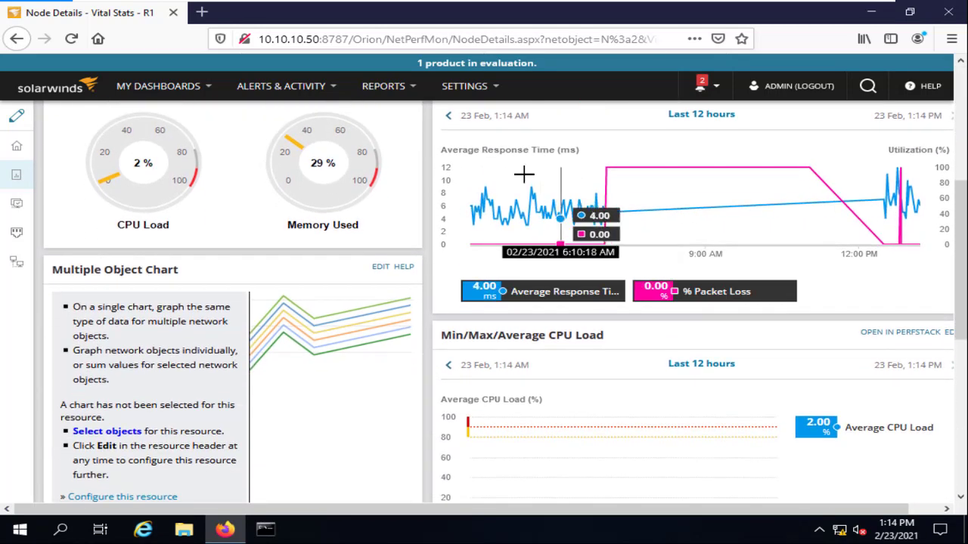
scroll(524, 175, "up", 2)
scroll(183, 285, "down", 5)
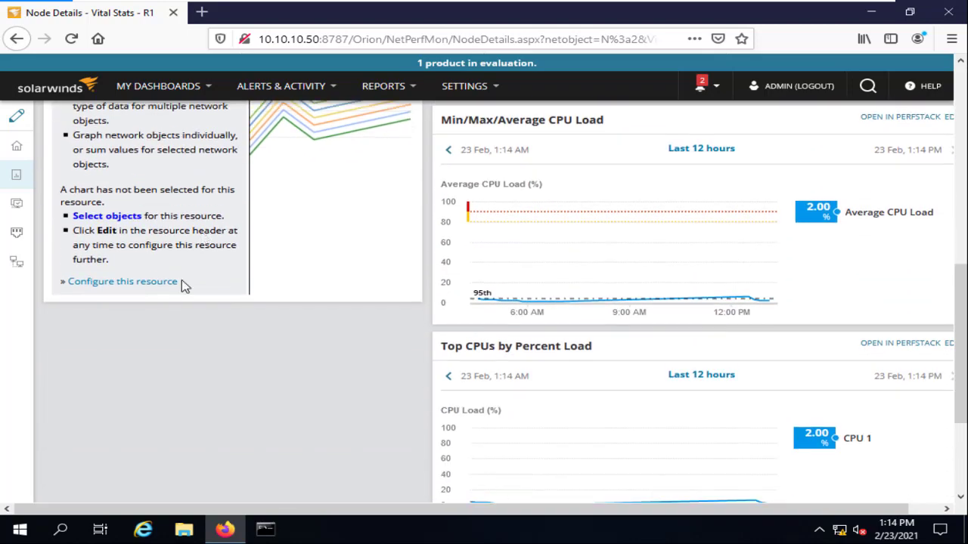
scroll(670, 257, "down", 2)
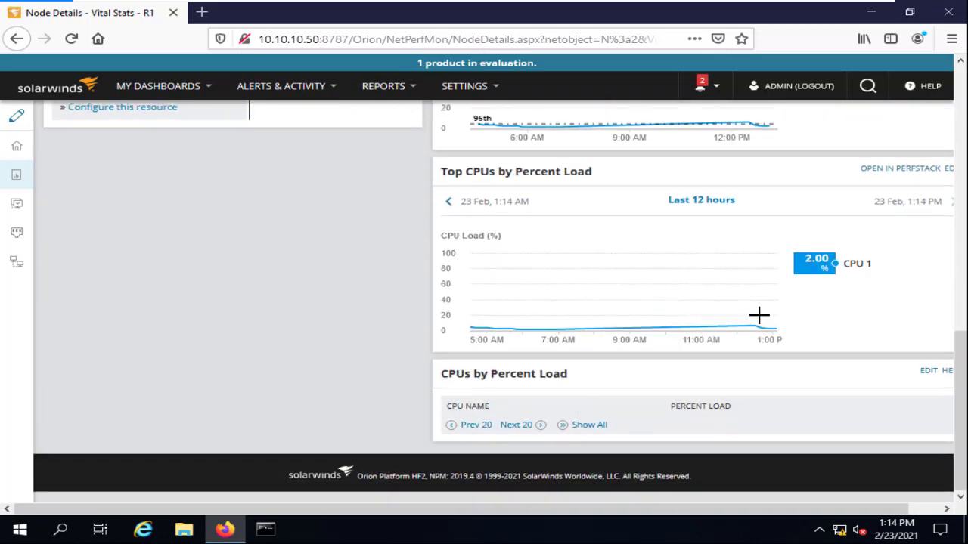
scroll(734, 259, "up", 8)
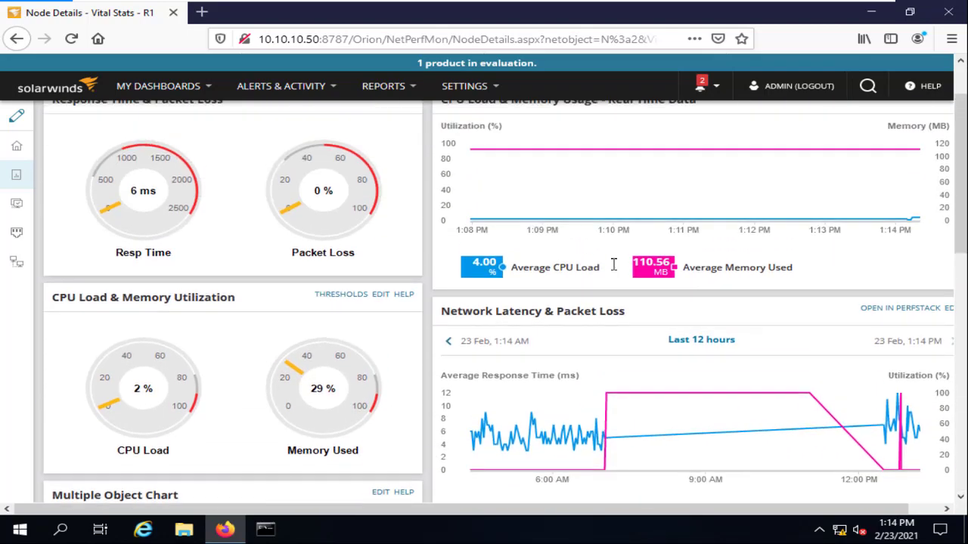
scroll(614, 265, "up", 1)
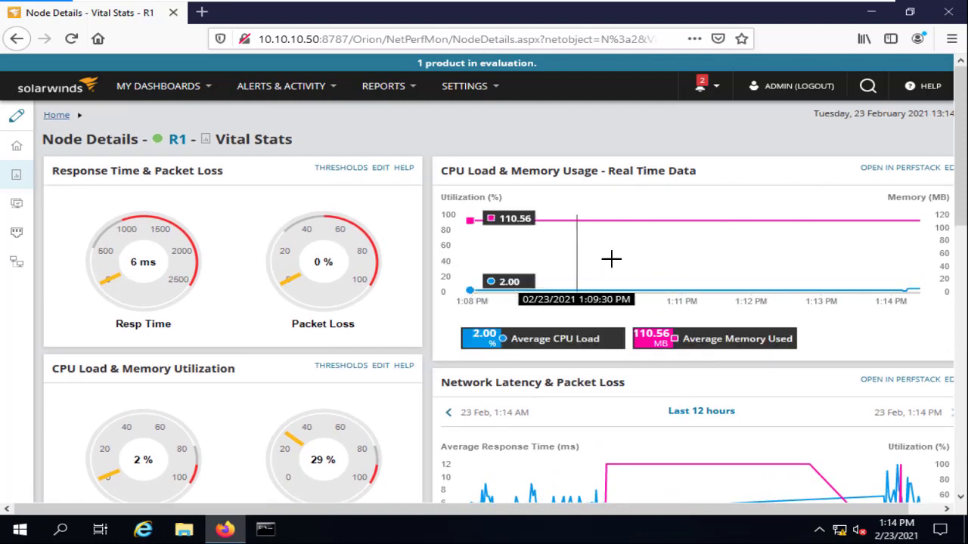
left_click(19, 206)
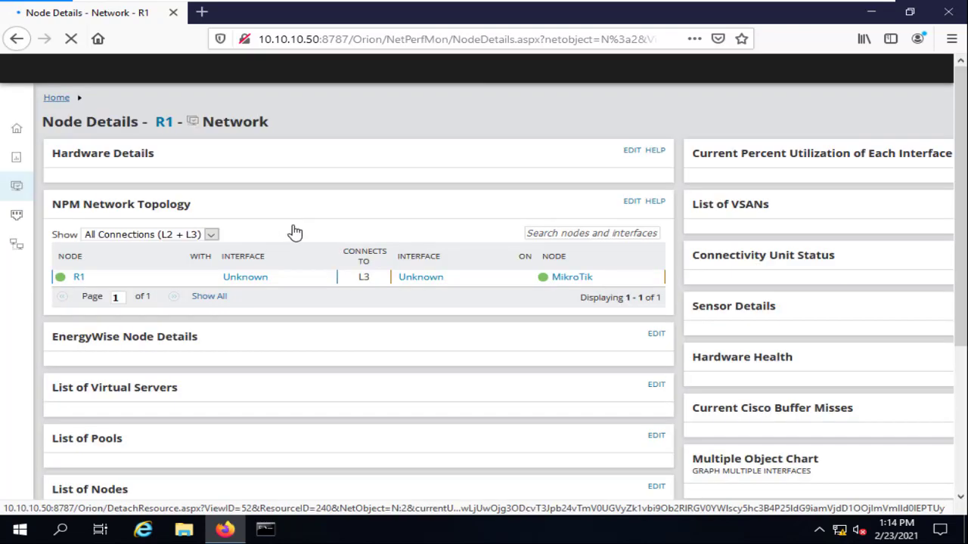
Show R1's topology as Layer 2 only, then Layer 3 only, then All Connections (L2 + L3).
scroll(248, 284, "down", 1)
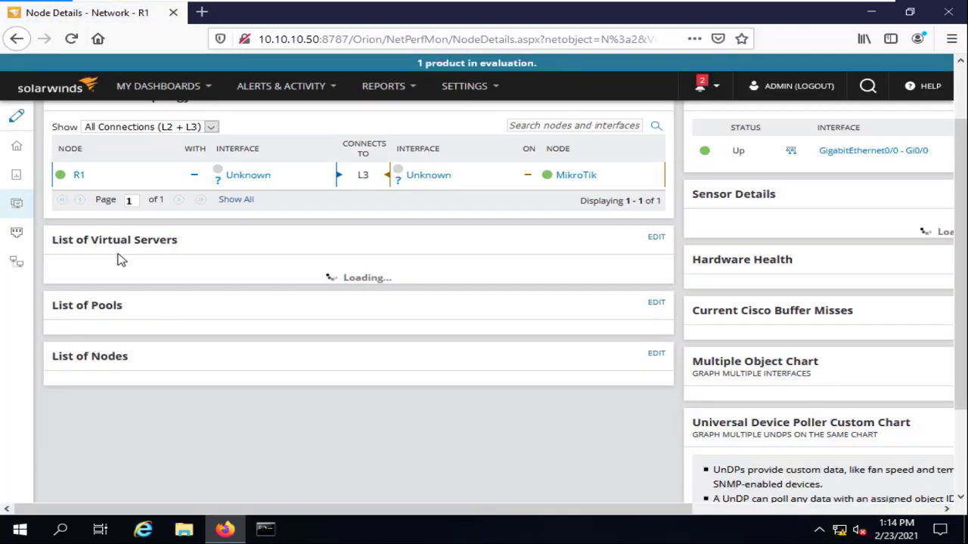
scroll(134, 181, "up", 1)
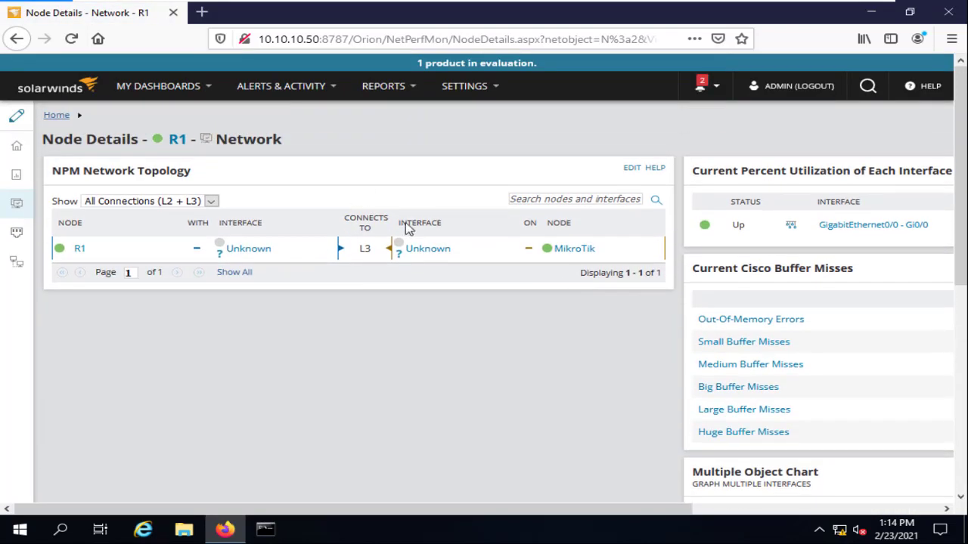
left_click(210, 201)
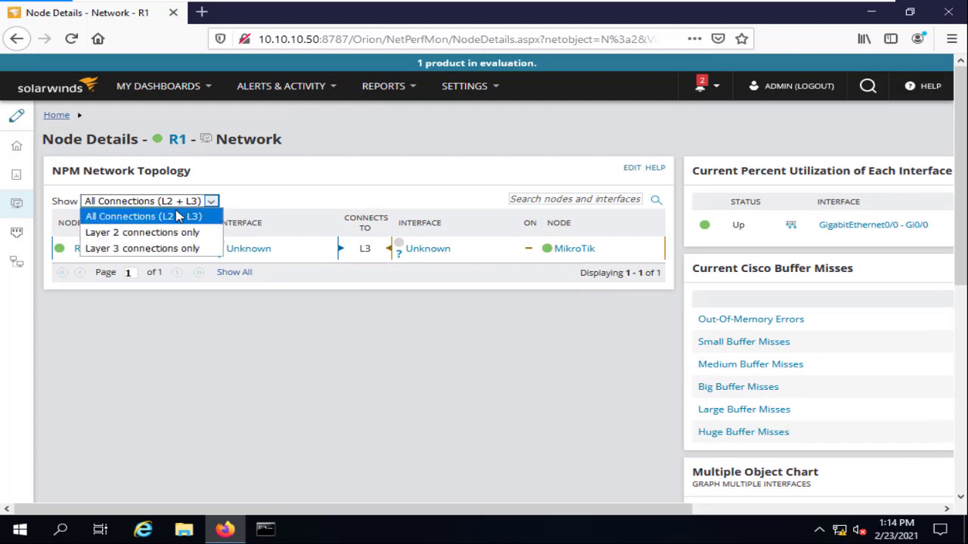
left_click(151, 232)
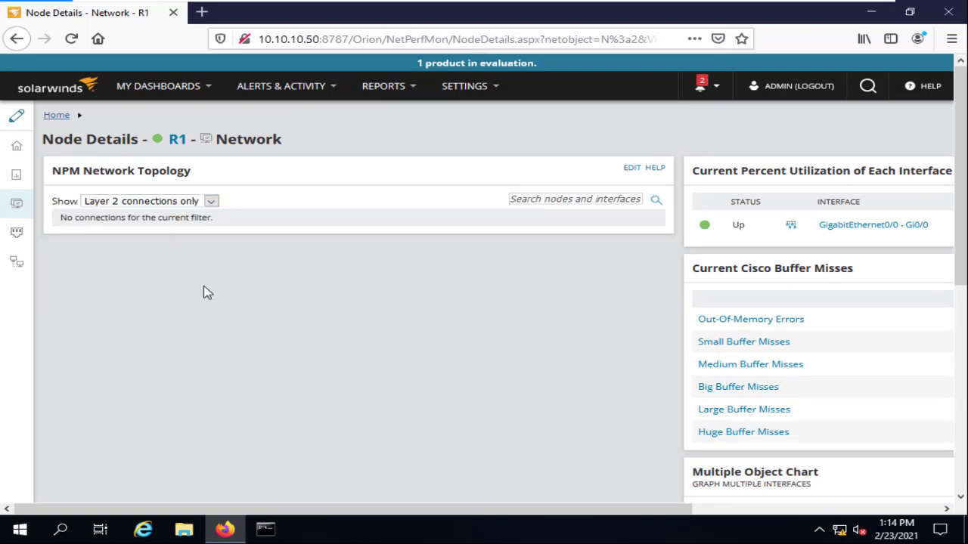
left_click(174, 203)
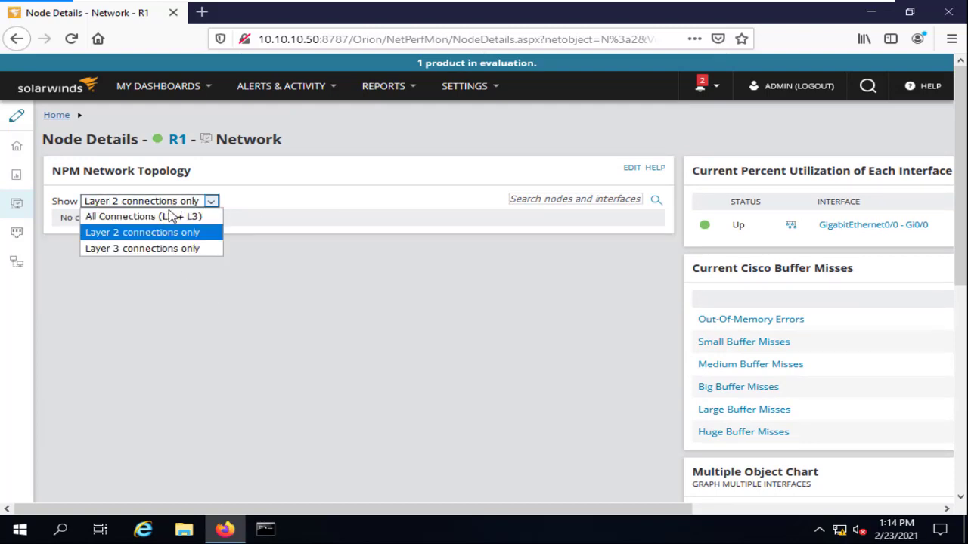
left_click(151, 247)
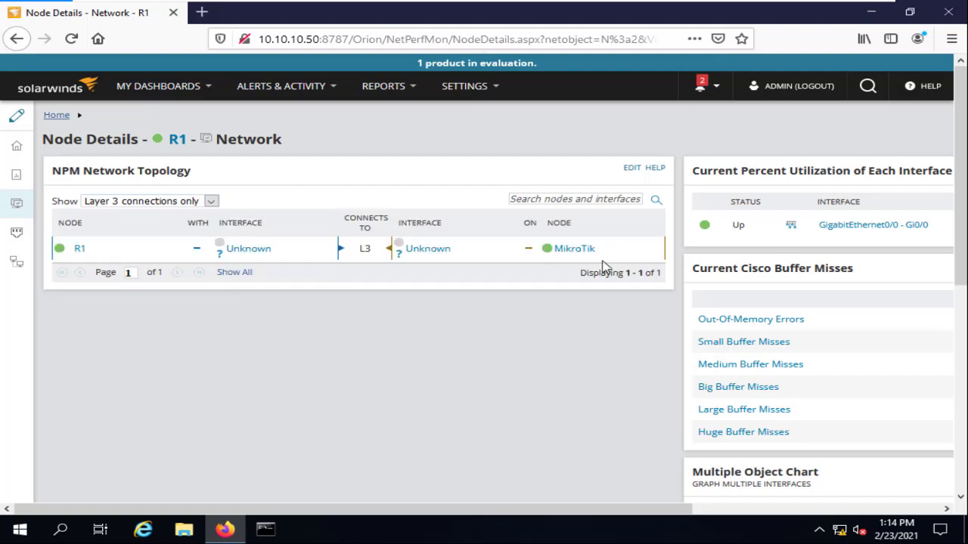
left_click(212, 203)
left_click(189, 217)
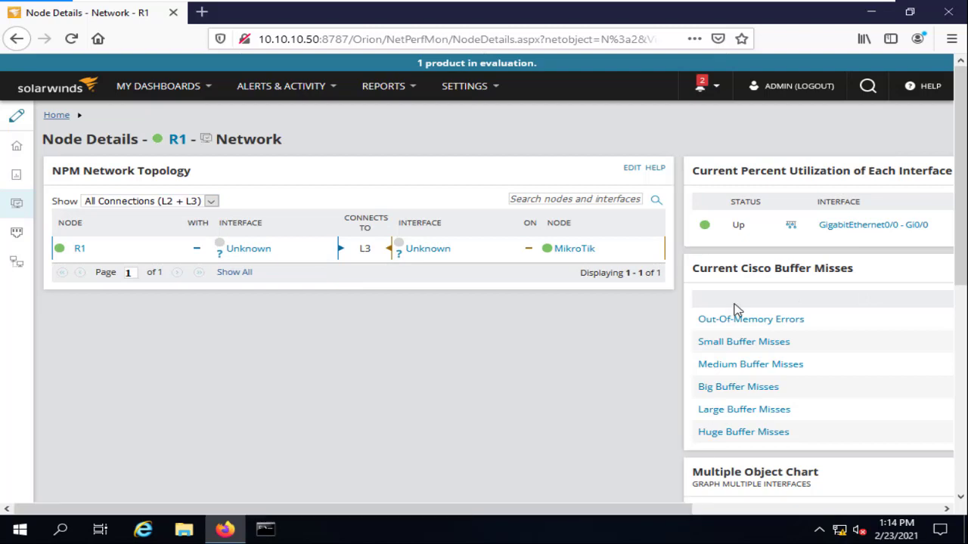
scroll(789, 294, "down", 3)
scroll(857, 204, "up", 3)
left_click_drag(688, 509, 865, 494)
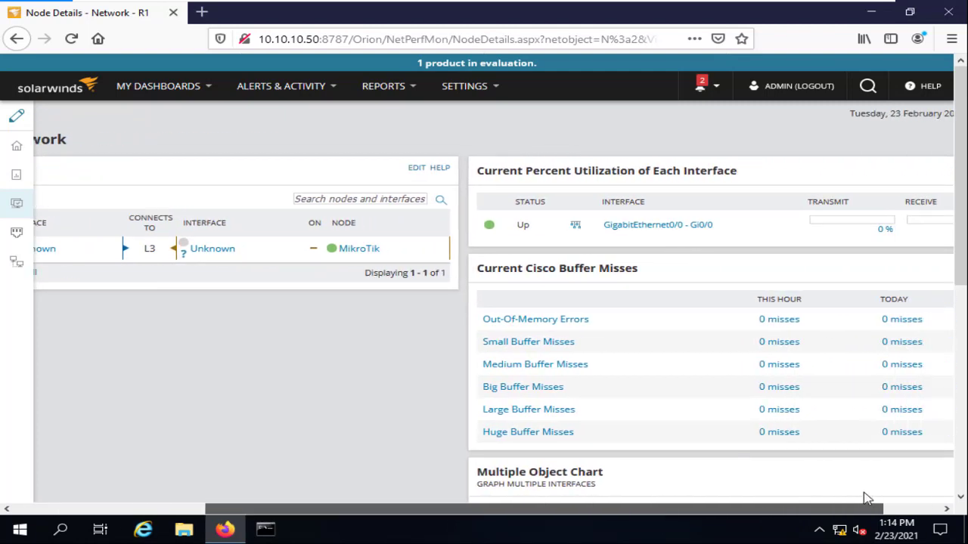
left_click(569, 323)
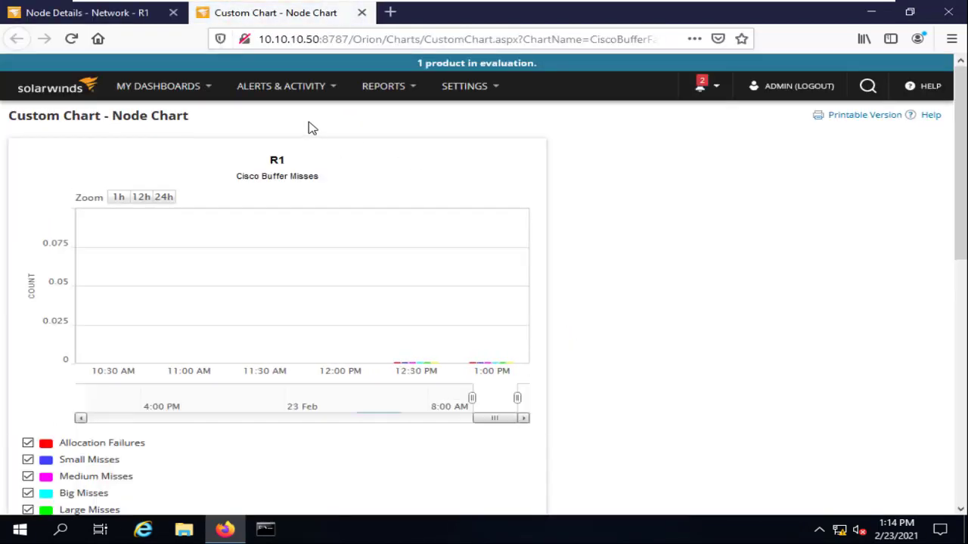
scroll(370, 189, "down", 5)
scroll(355, 176, "down", 3)
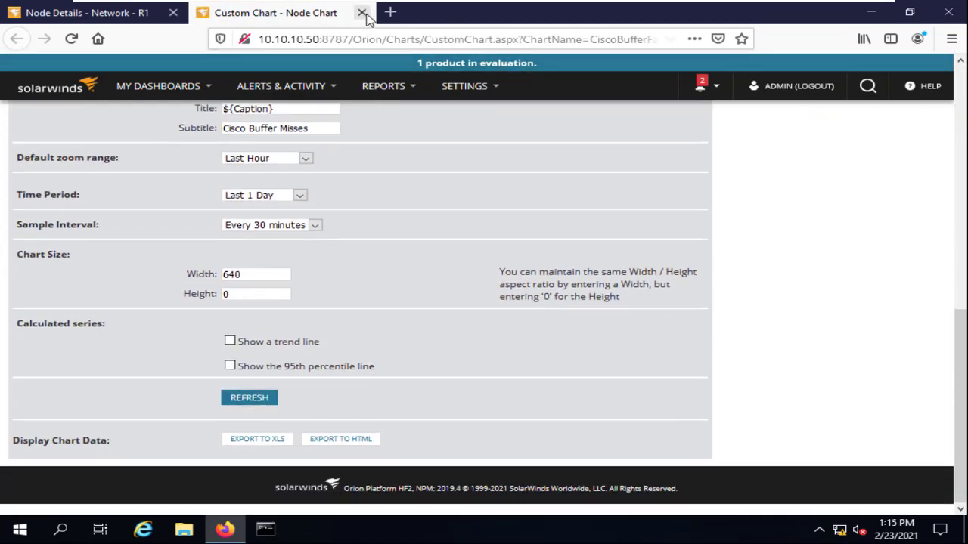
left_click(361, 12)
left_click(563, 346)
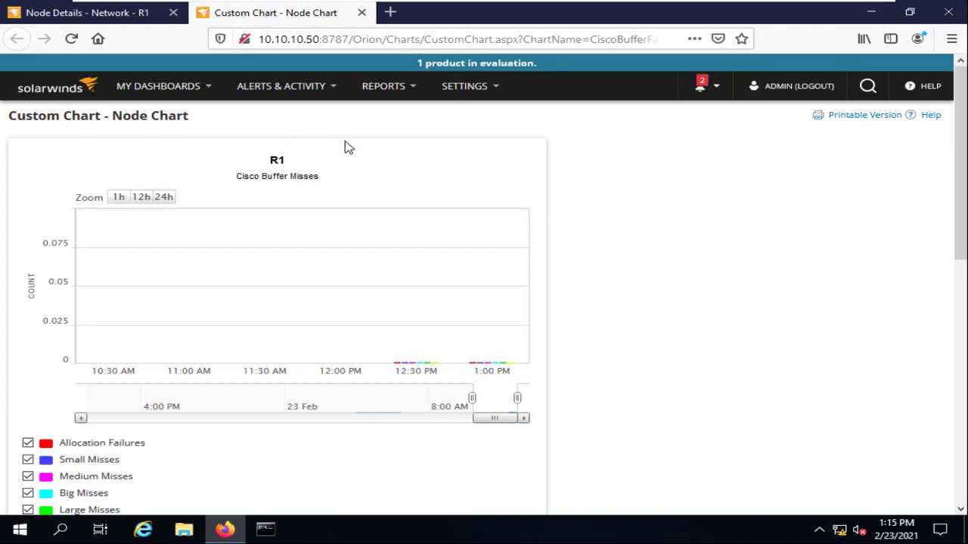
left_click(363, 13)
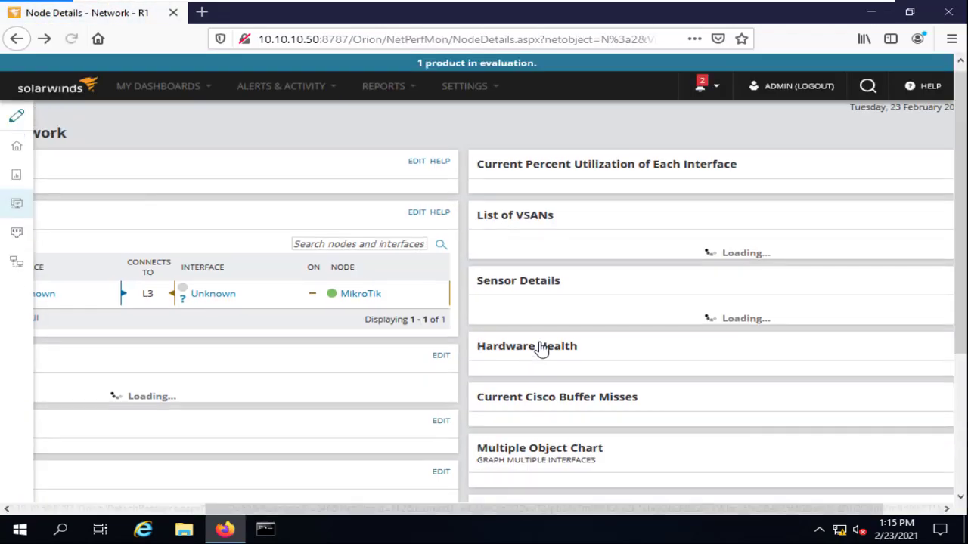
scroll(656, 396, "down", 2)
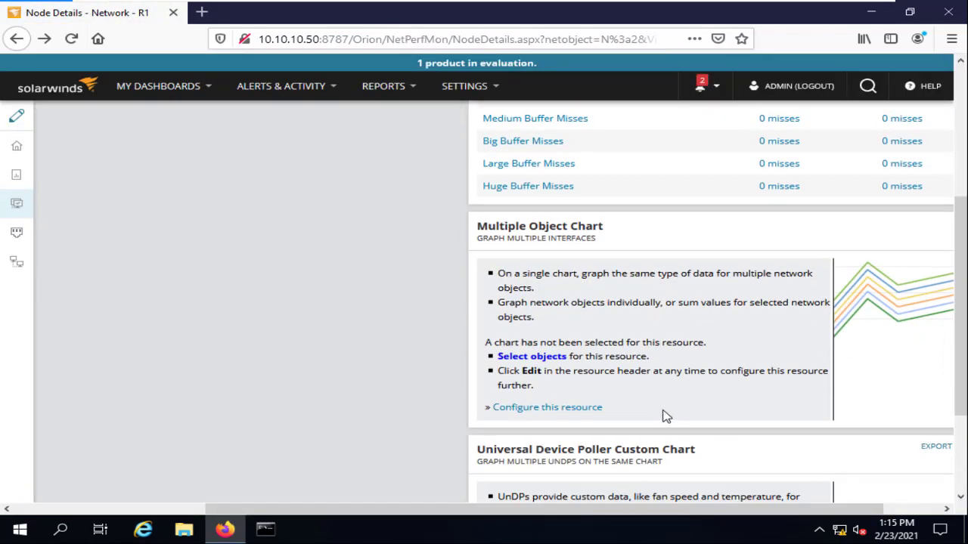
left_click_drag(640, 512, 740, 508)
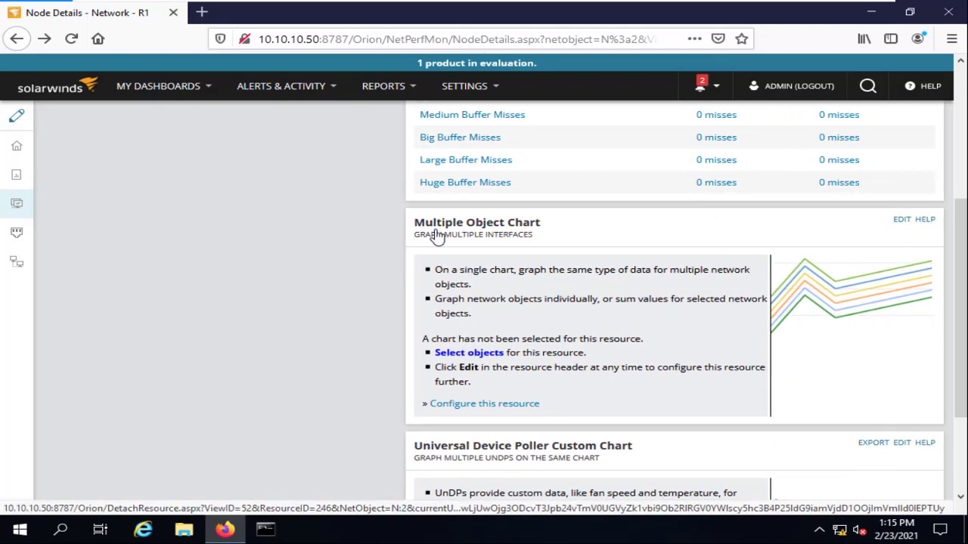
Set the Multiple Object Chart to chart nodes by Percent Loss and submit.
left_click(902, 220)
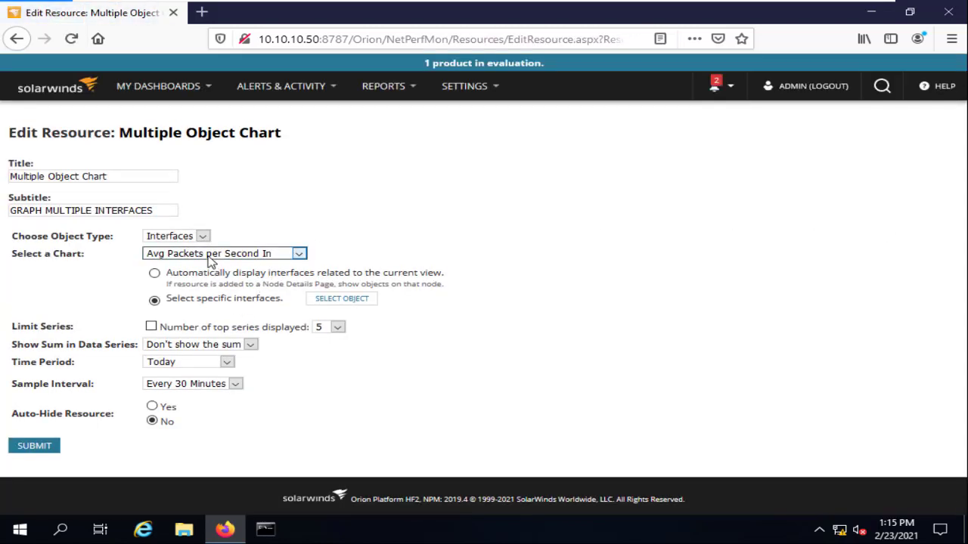
left_click(200, 237)
left_click(180, 266)
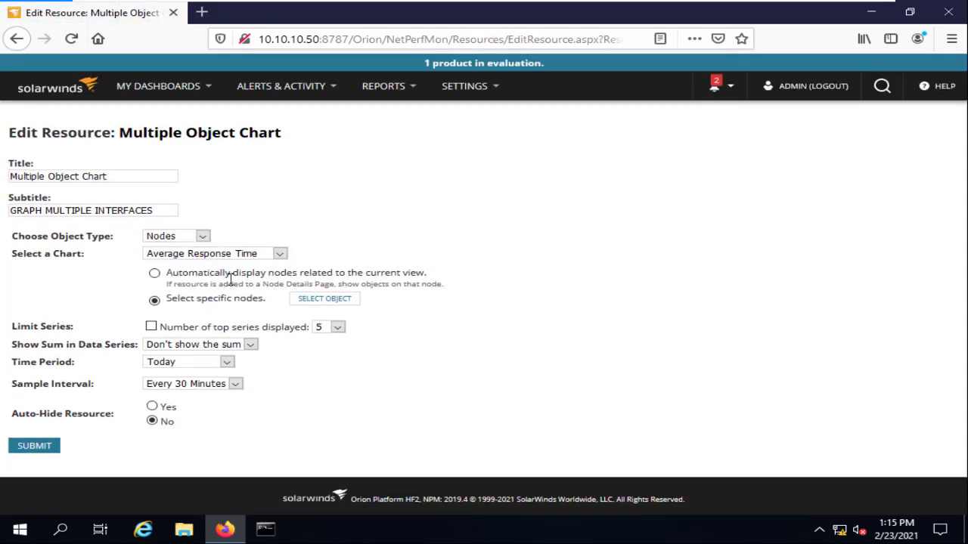
left_click(278, 255)
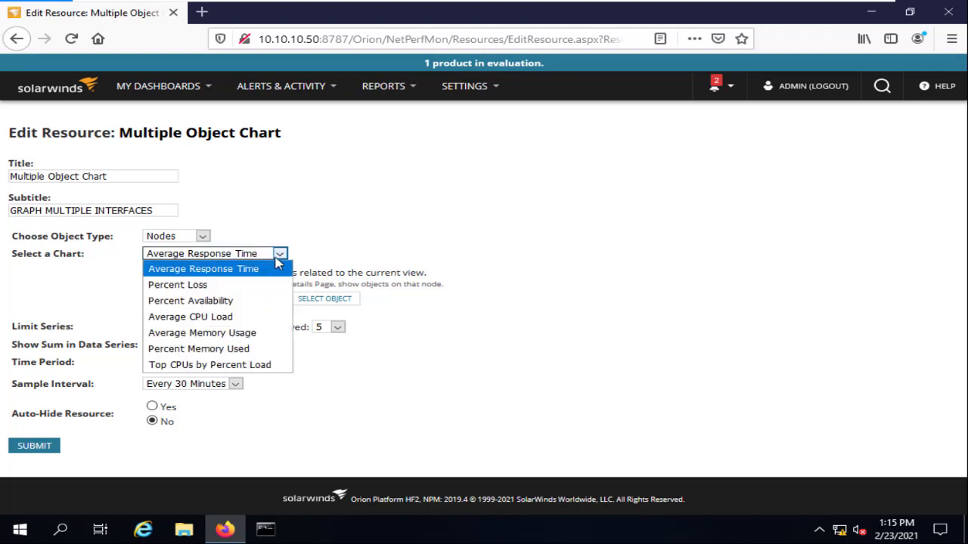
left_click(227, 286)
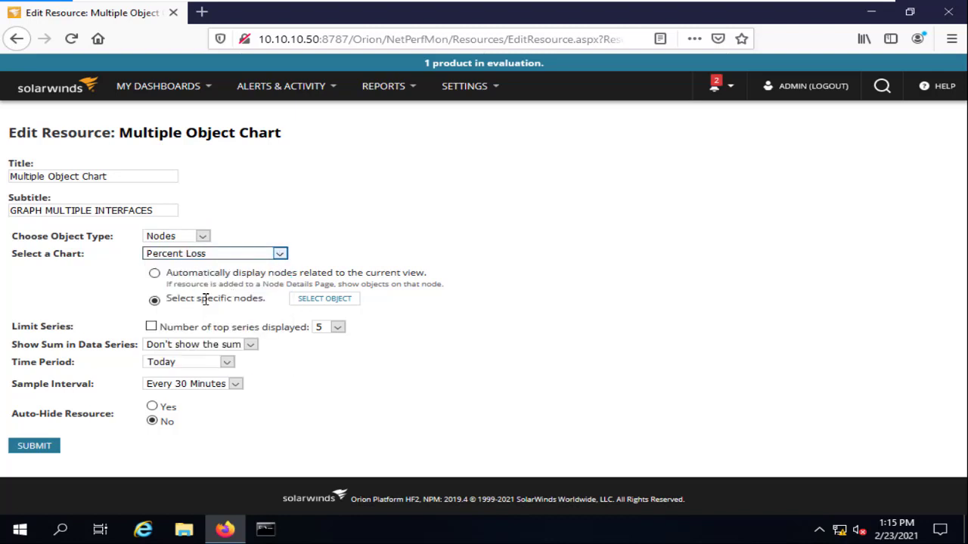
left_click(58, 445)
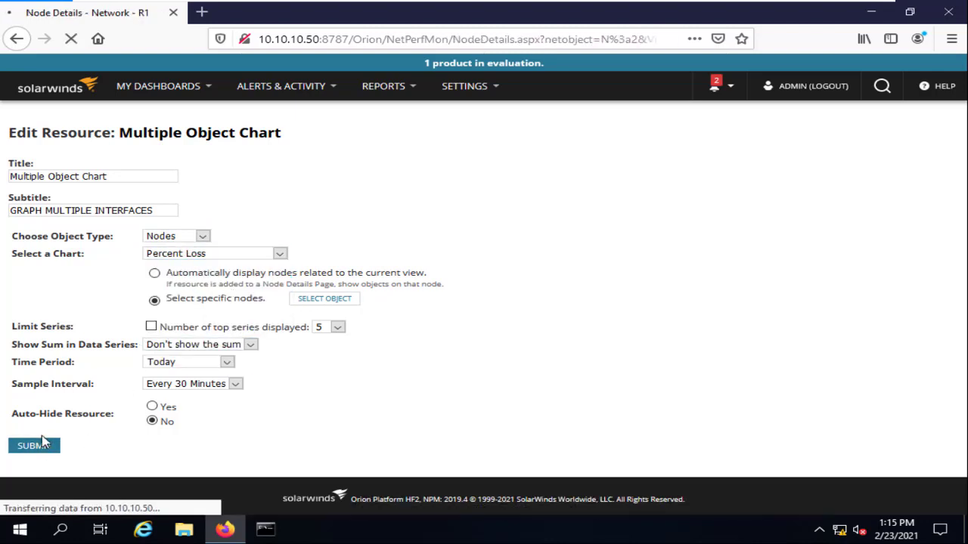
Scroll R1's Node Details page, then go to R1's Interfaces list.
scroll(804, 182, "down", 3)
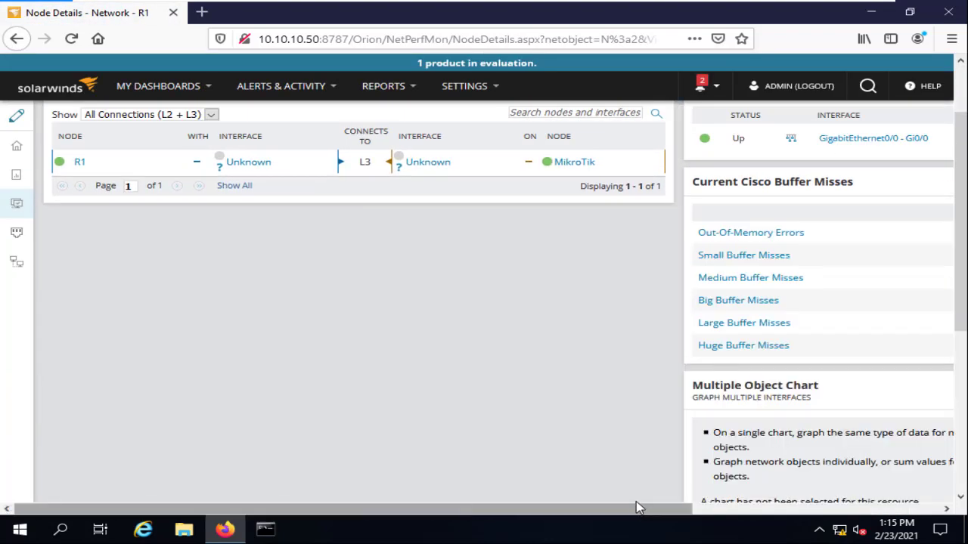
left_click_drag(636, 508, 839, 514)
scroll(836, 340, "down", 5)
scroll(817, 250, "up", 10)
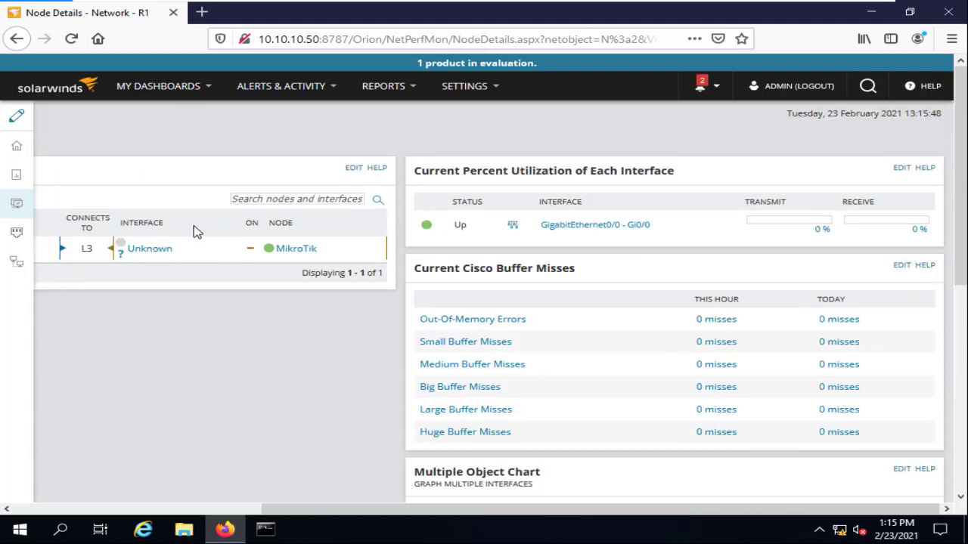
left_click(22, 235)
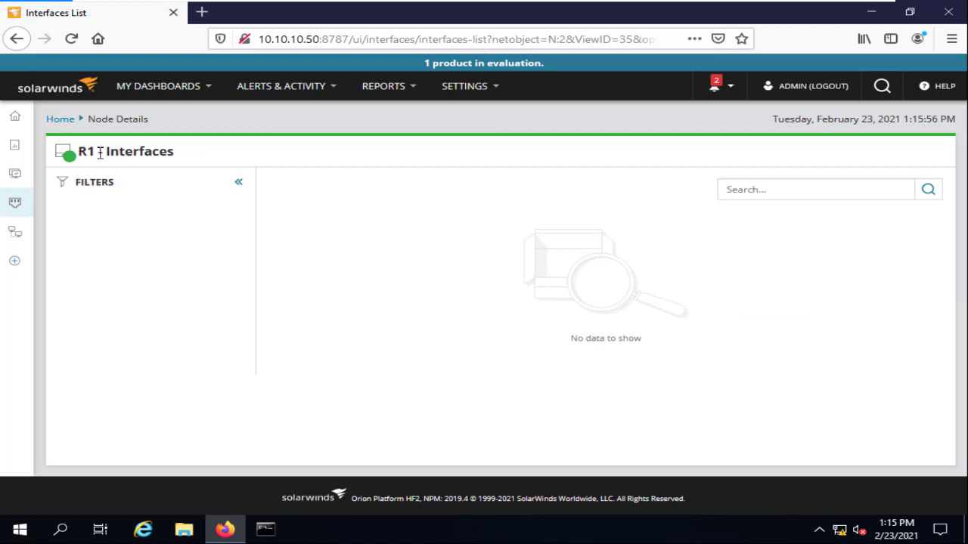
Let R1's Interfaces tab load in the node details view.
mouse_move(15, 238)
Open R1's Map view showing the node and its GigabitEthernet0/0 interface.
left_click(24, 238)
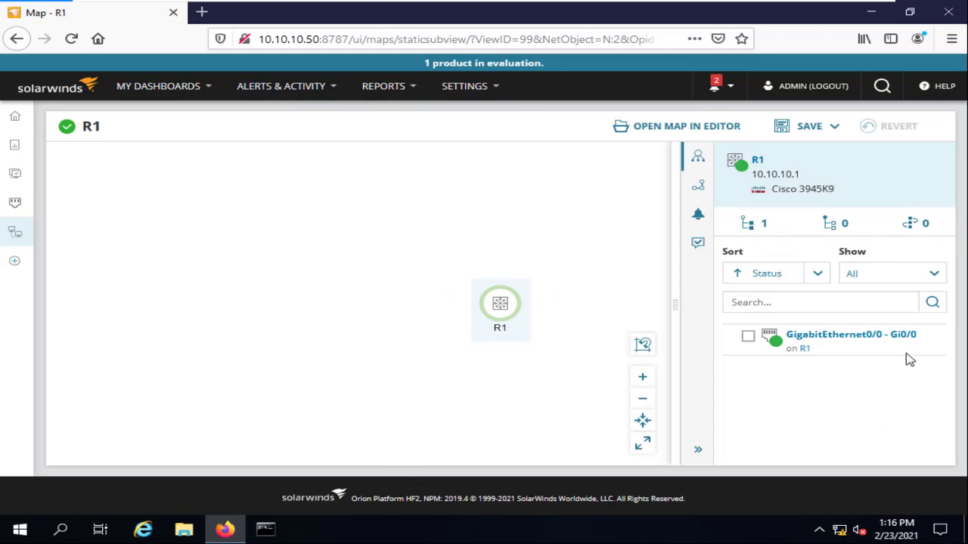
mouse_move(900, 348)
View the GNS3 lab topology, then return to the SolarWinds VM and reopen R1's Interfaces.
mouse_move(760, 2)
left_click(855, 8)
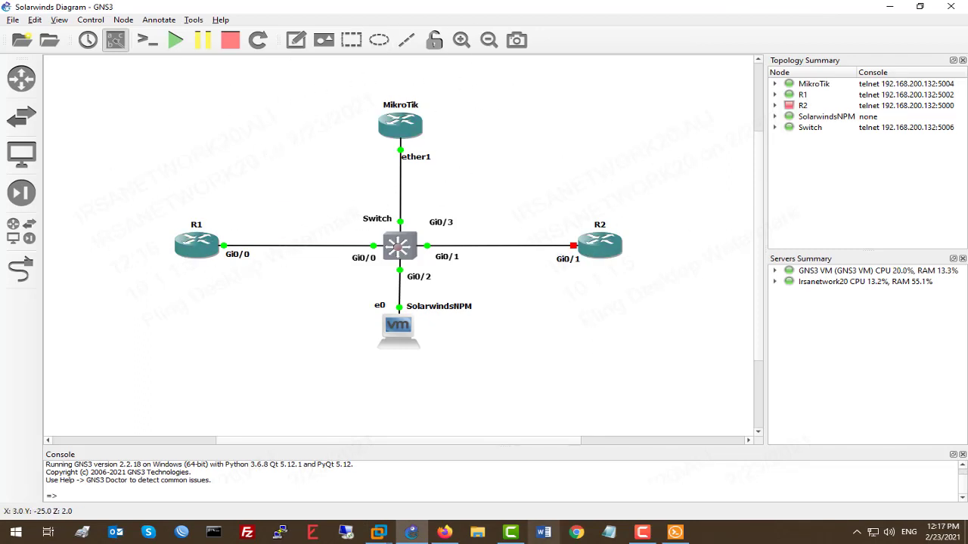
left_click(384, 537)
left_click(416, 454)
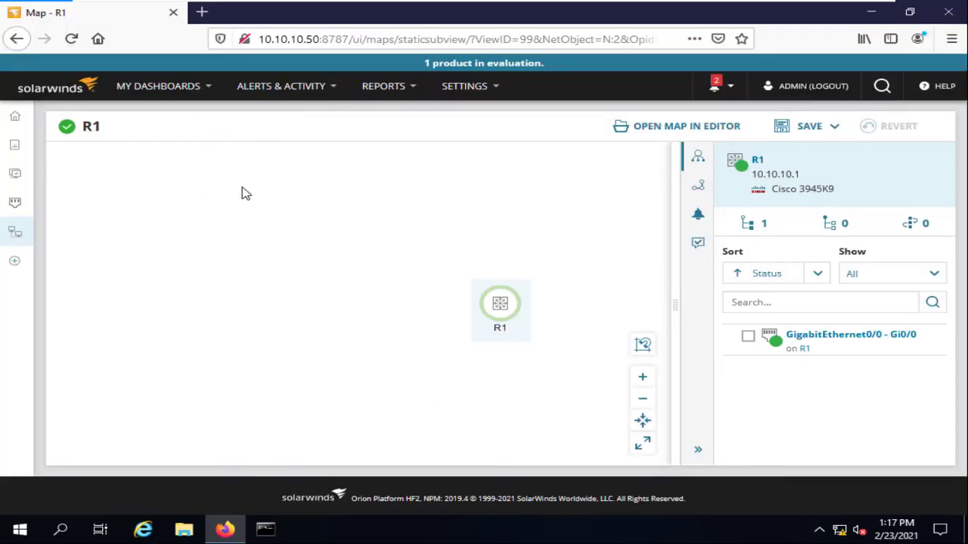
left_click(17, 201)
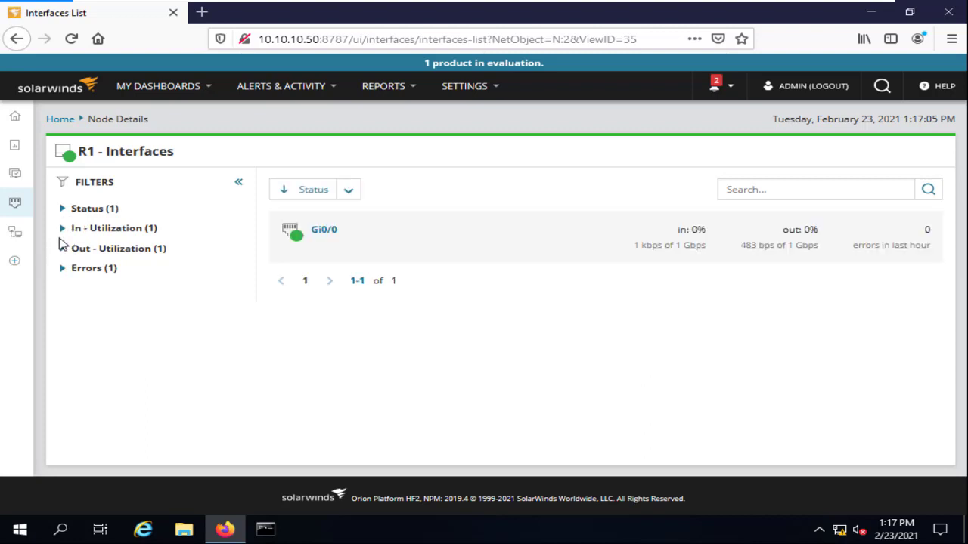
Filter R1's interfaces by In-Utilization OK and Errors, view Gi0/0's details, then go back.
left_click(80, 251)
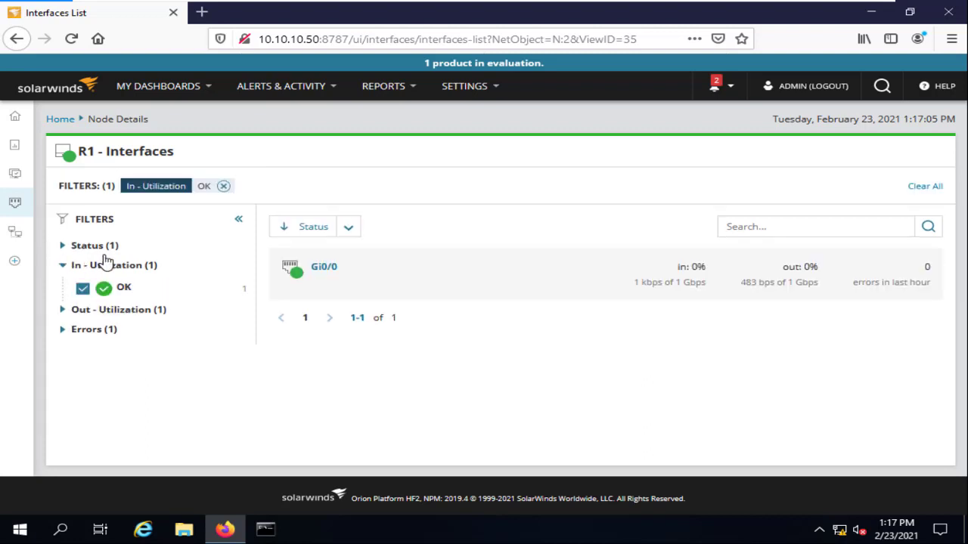
left_click(64, 311)
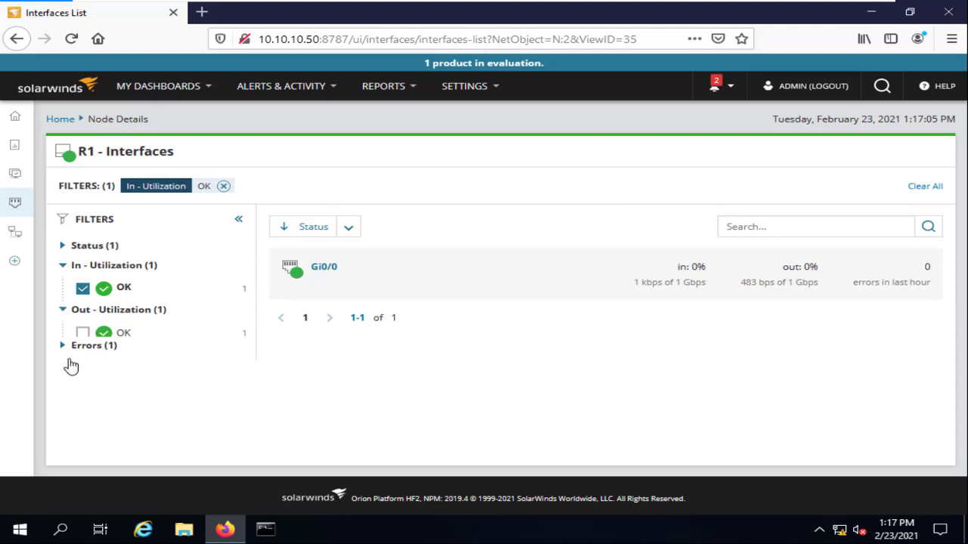
left_click(67, 368)
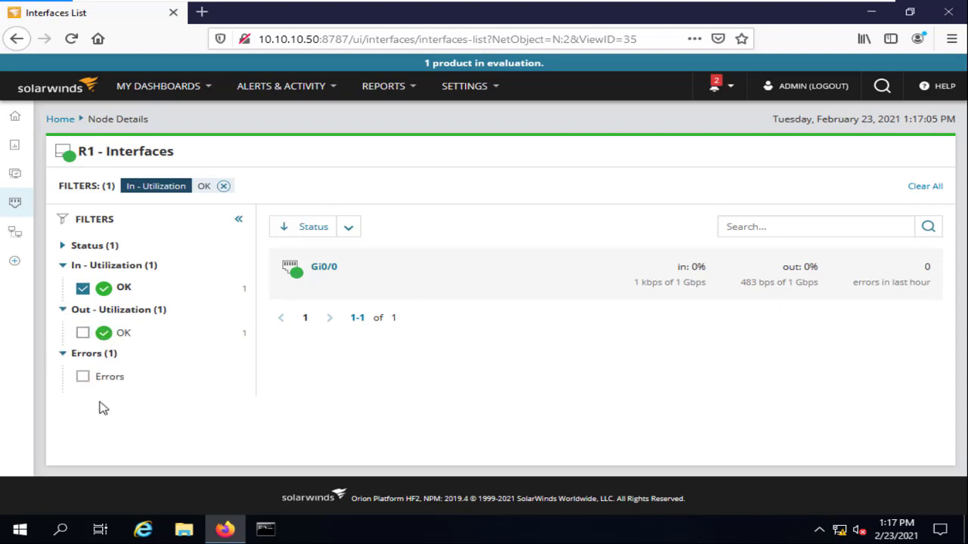
left_click(110, 379)
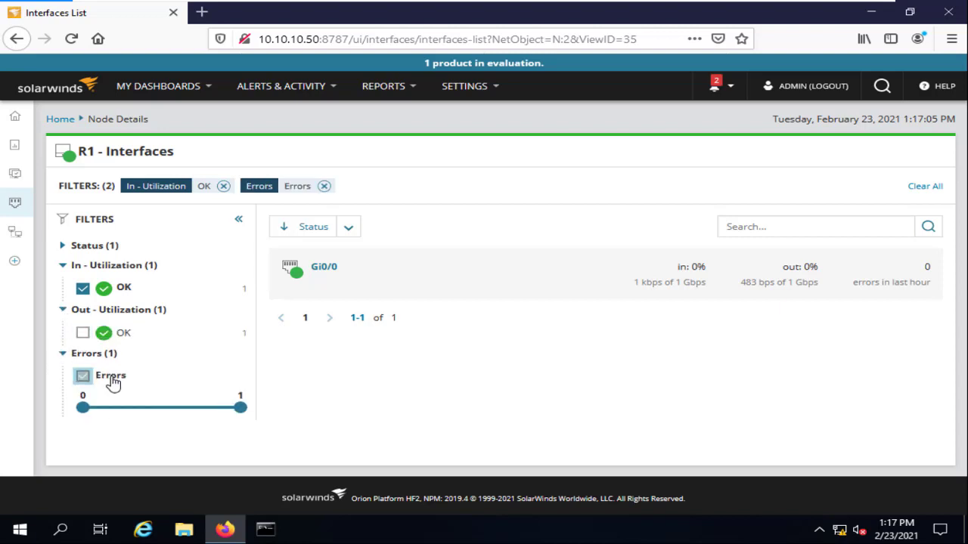
left_click(324, 270)
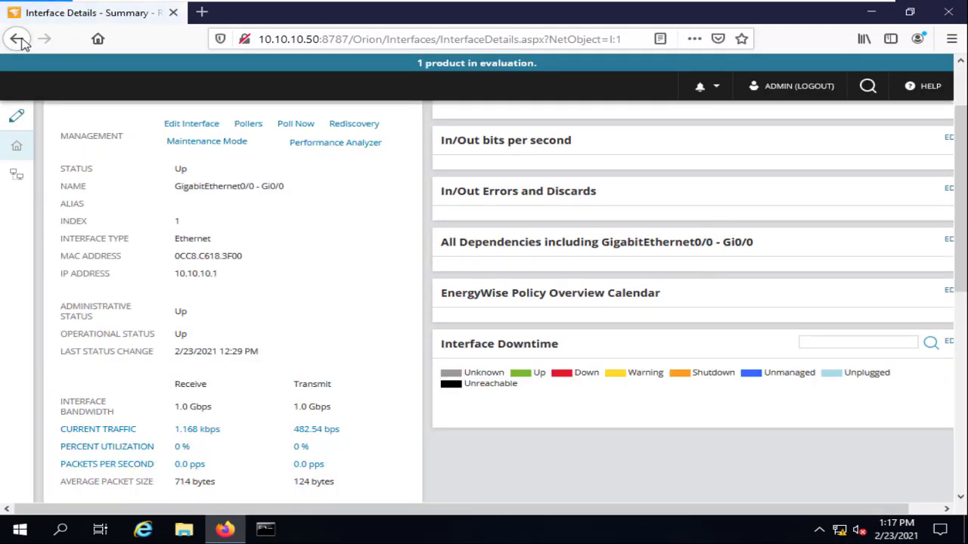
left_click(20, 41)
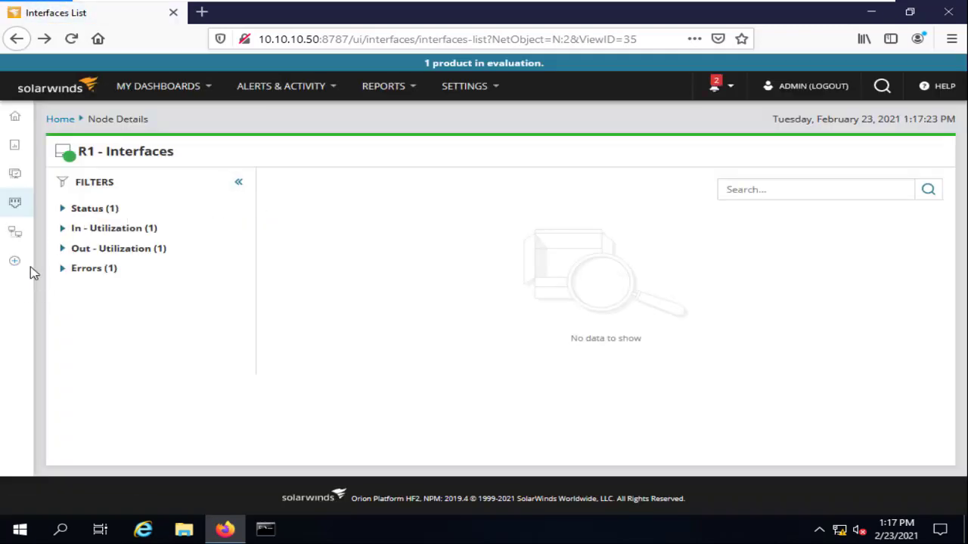
Sort R1's interface list by Errors.
mouse_move(25, 285)
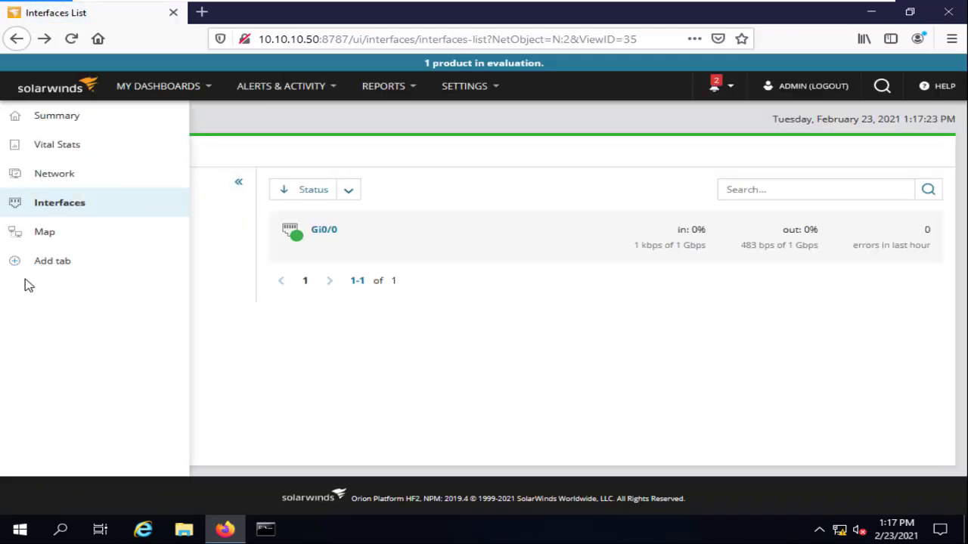
left_click(348, 192)
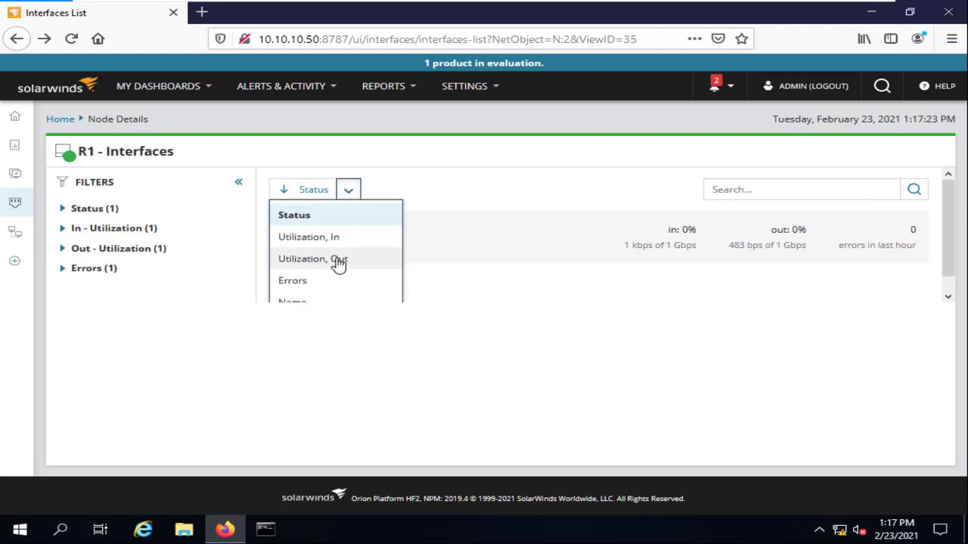
scroll(334, 270, "down", 1)
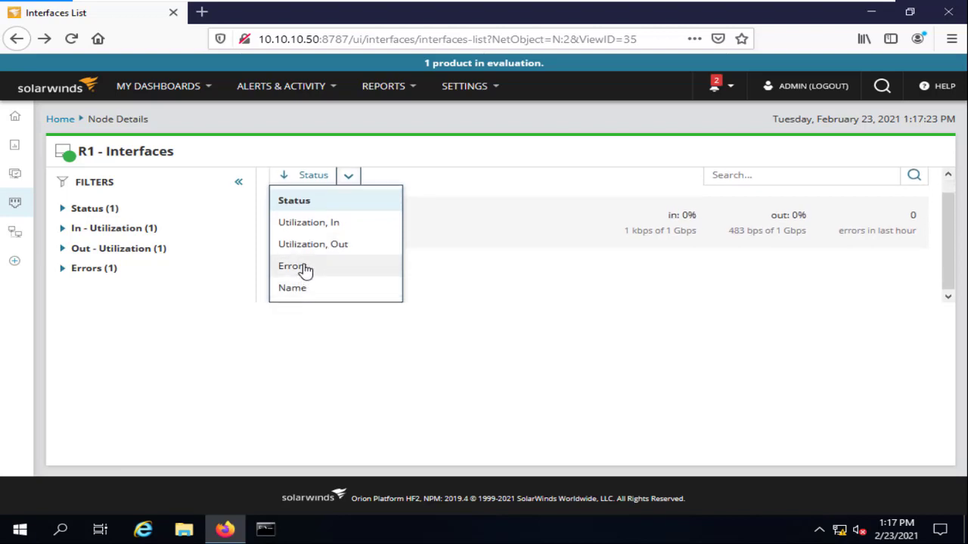
left_click(296, 267)
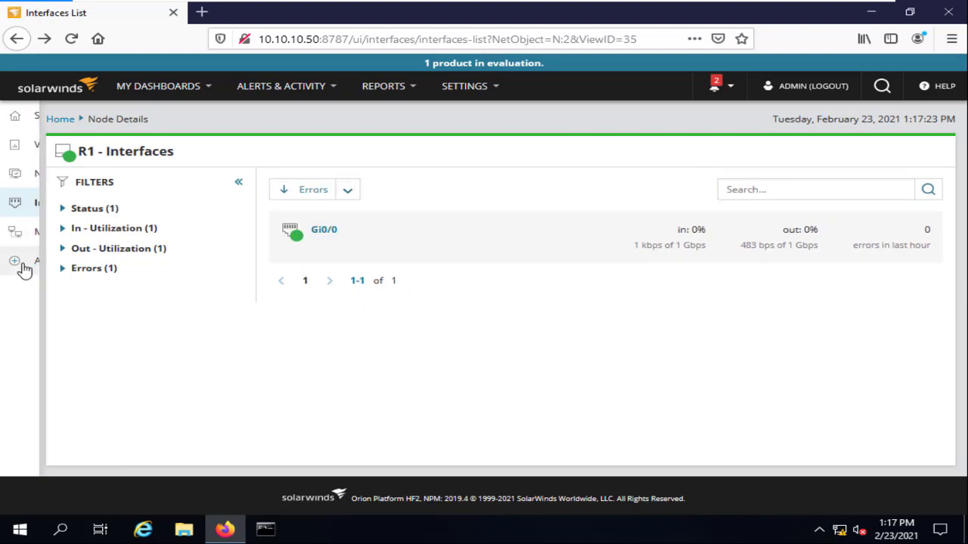
Open R1's Map view, briefly switch to the host desktop, and restore the SolarWinds VM.
left_click(23, 232)
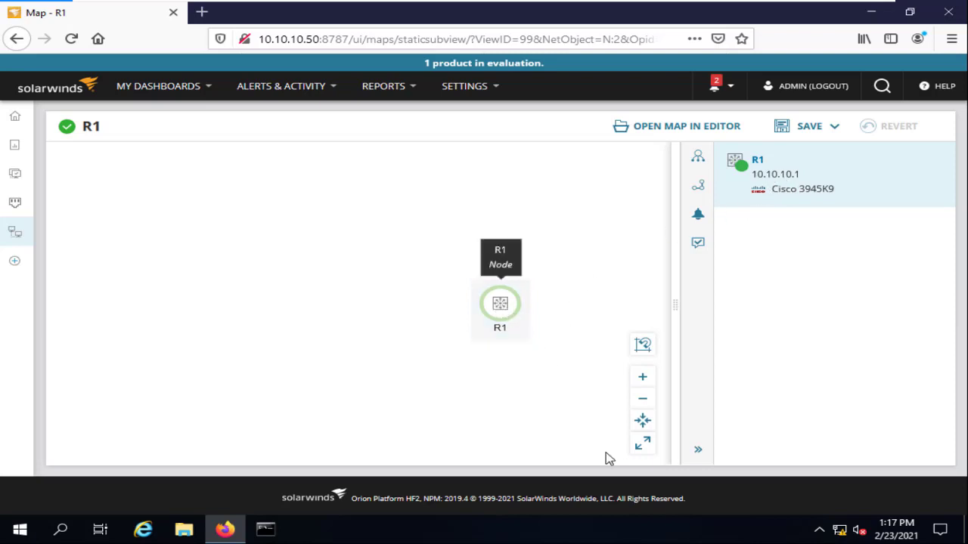
mouse_move(771, 3)
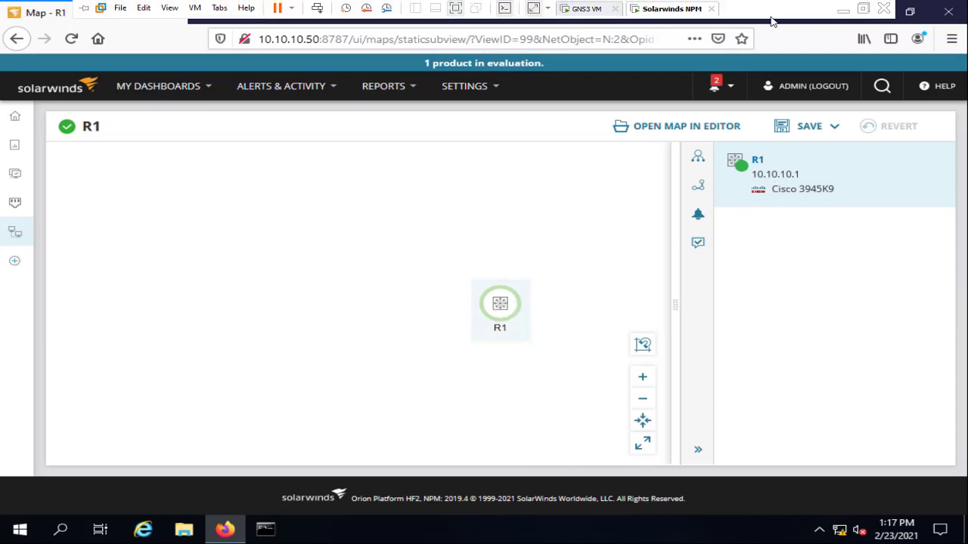
left_click(839, 12)
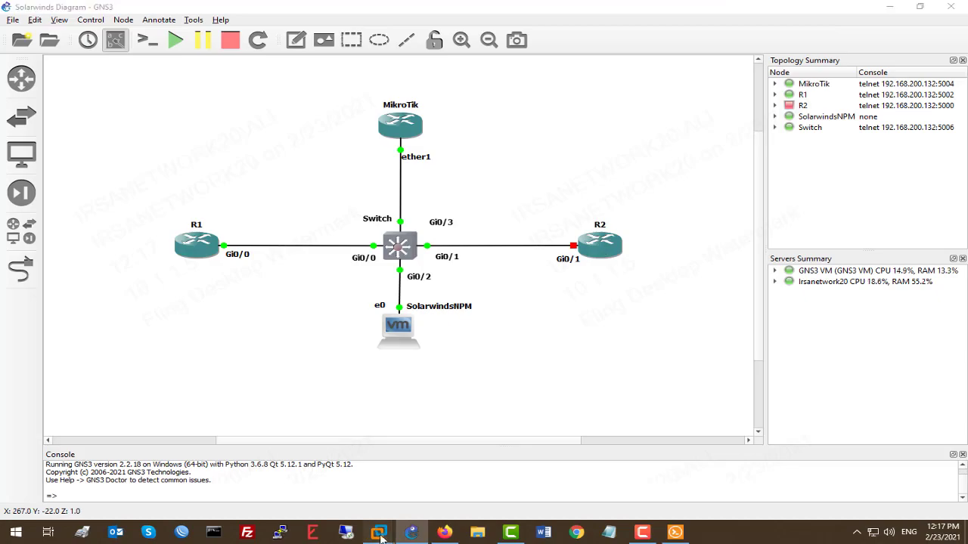
mouse_move(378, 532)
left_click(488, 446)
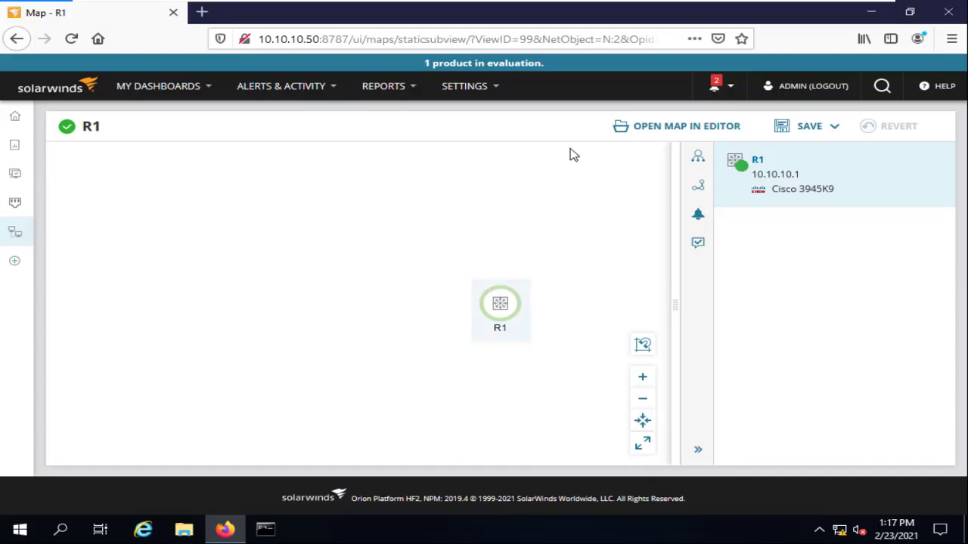
Edit the Vital Stats tab and remove Possible Duplex Mismatches from column 2.
left_click(13, 263)
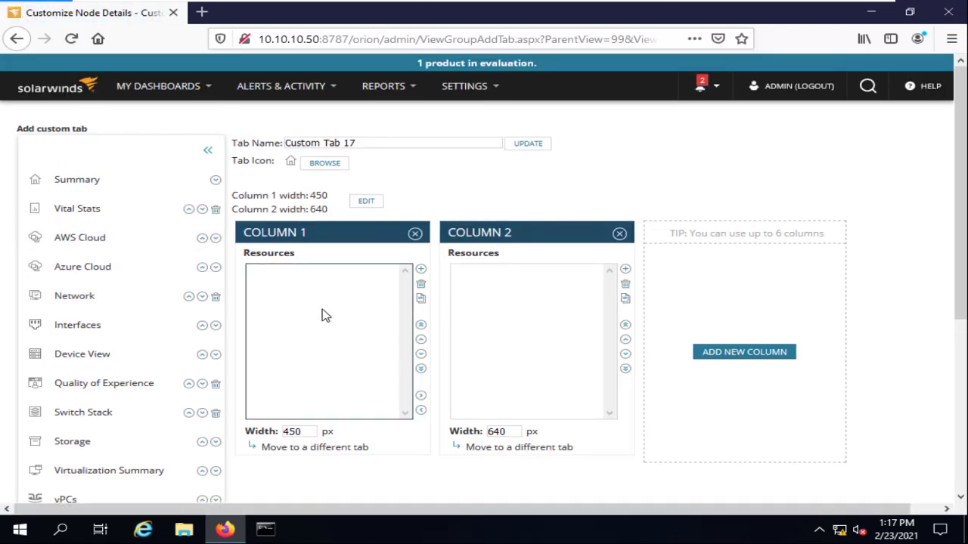
left_click(77, 209)
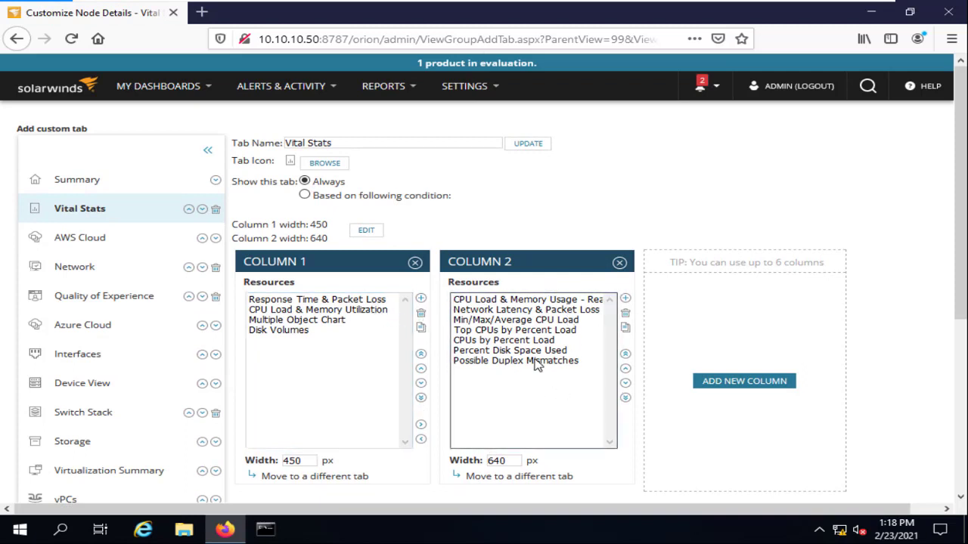
left_click(538, 361)
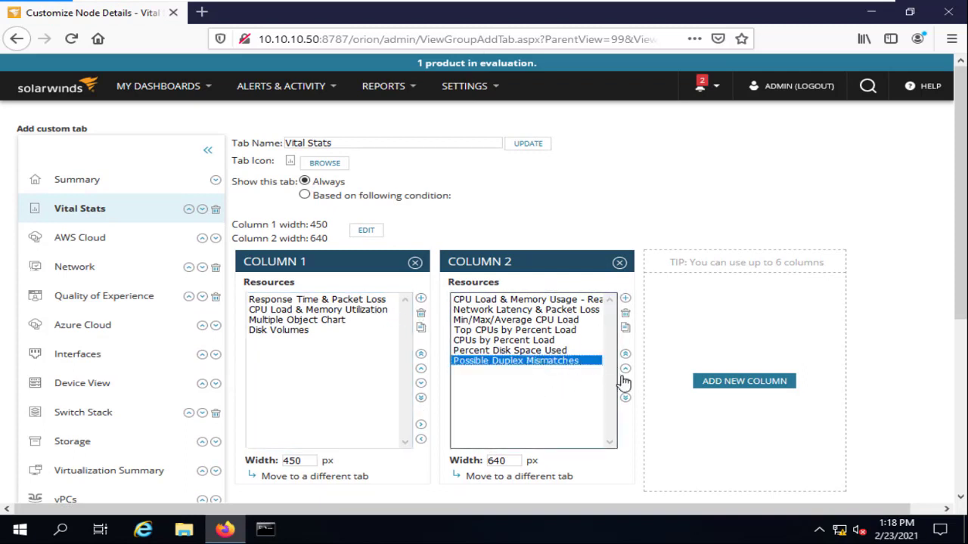
key("shift+Up")
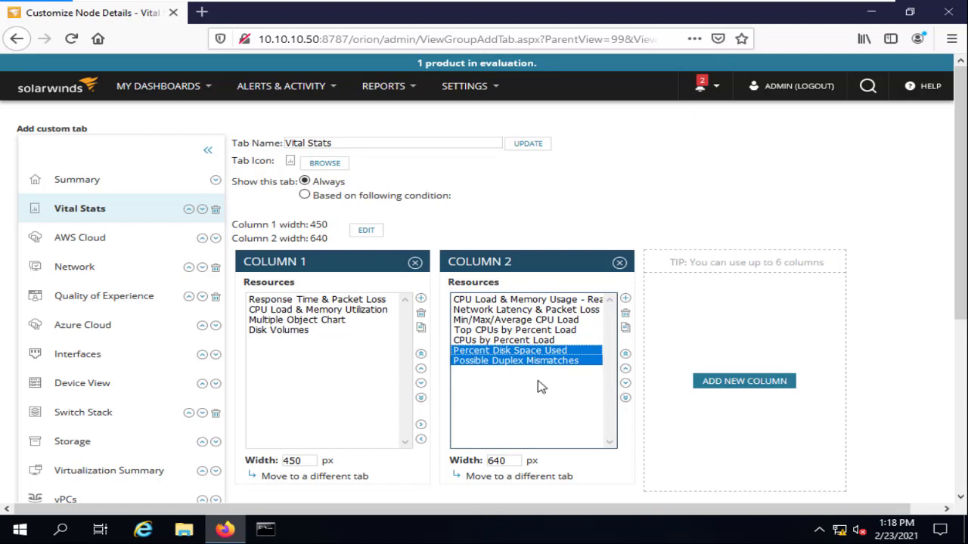
left_click(525, 360, "ctrl")
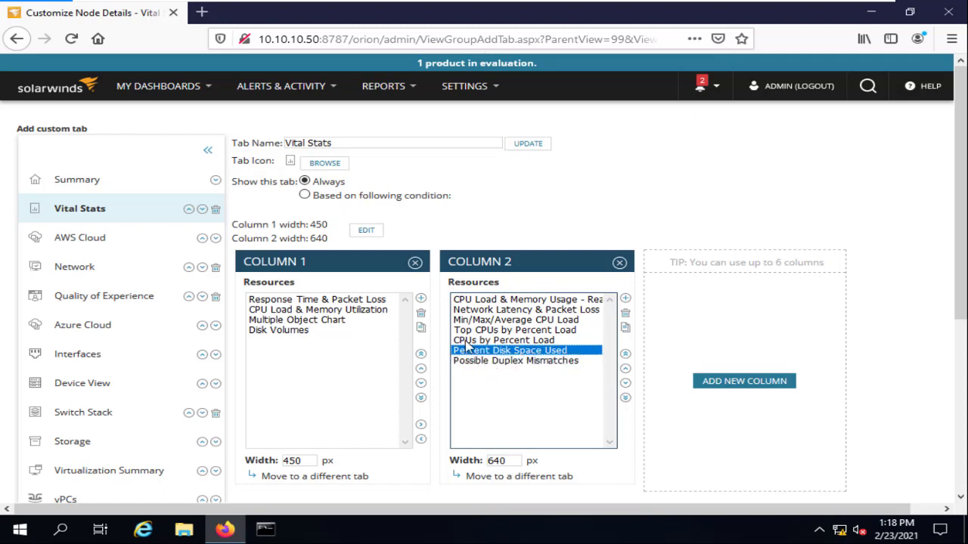
key("Down")
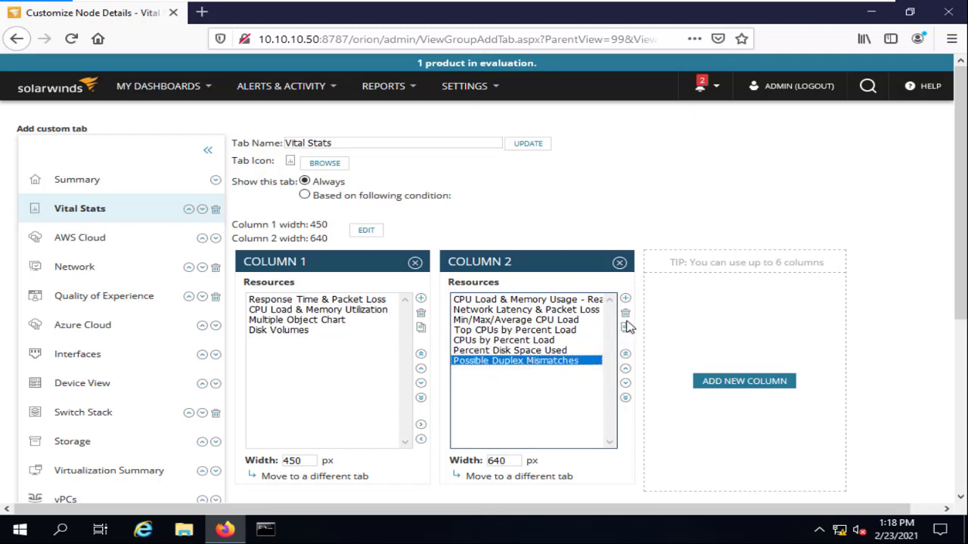
left_click(625, 312)
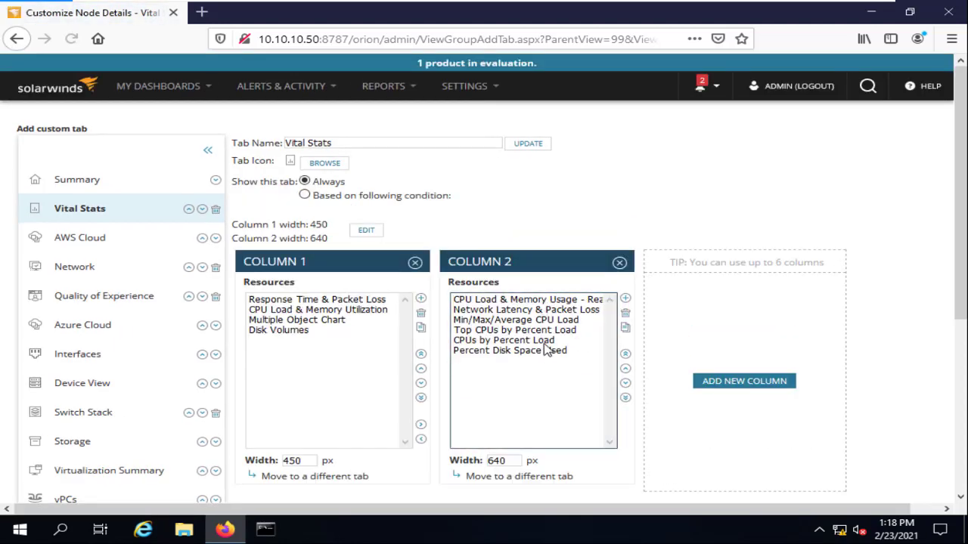
Remove Percent Disk Space Used and CPUs by Percent Load from column 2, then click DONE.
left_click(557, 348)
key("Delete")
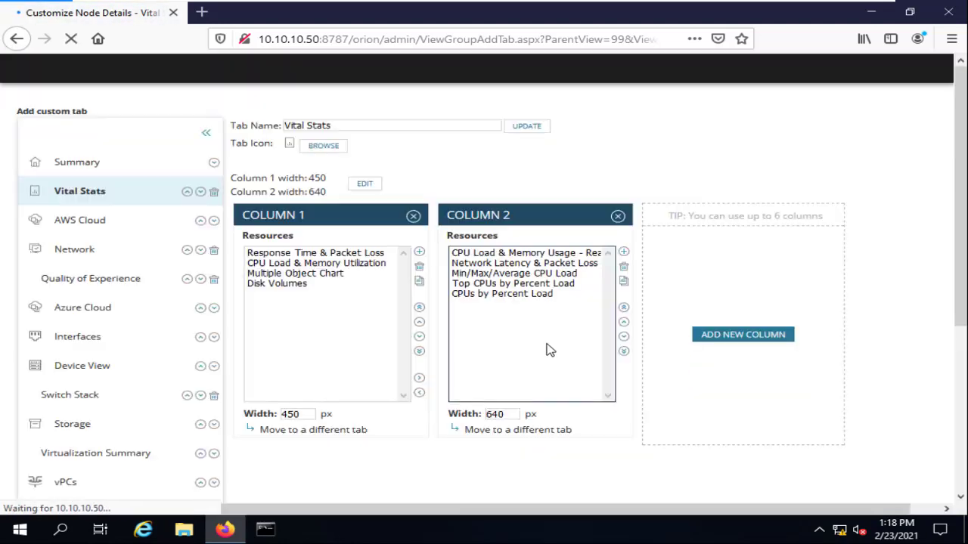
left_click(565, 341)
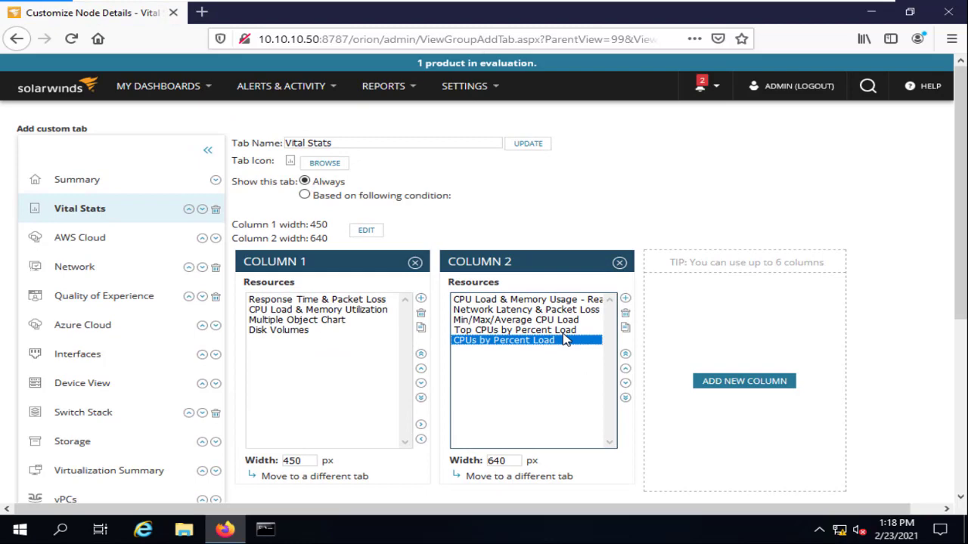
left_click(625, 312)
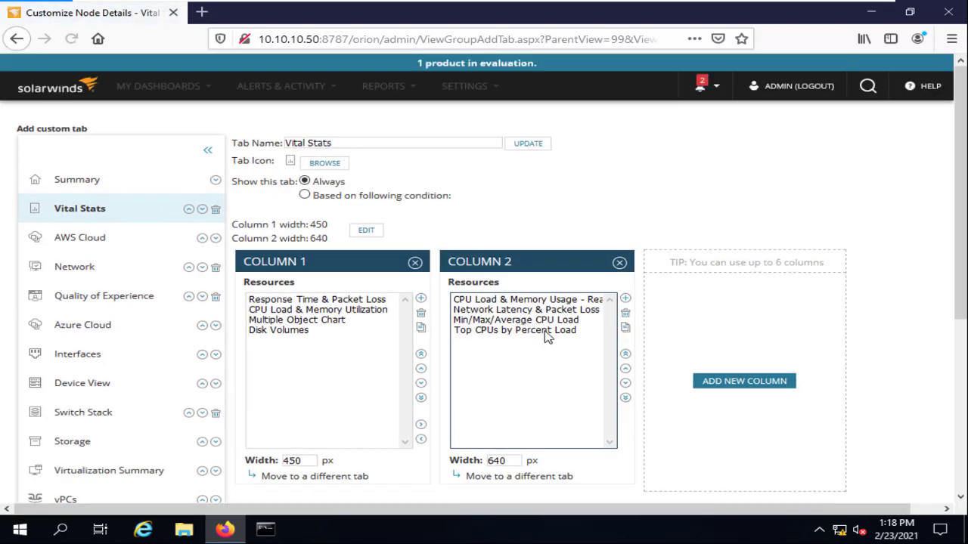
scroll(453, 378, "down", 3)
left_click(251, 398)
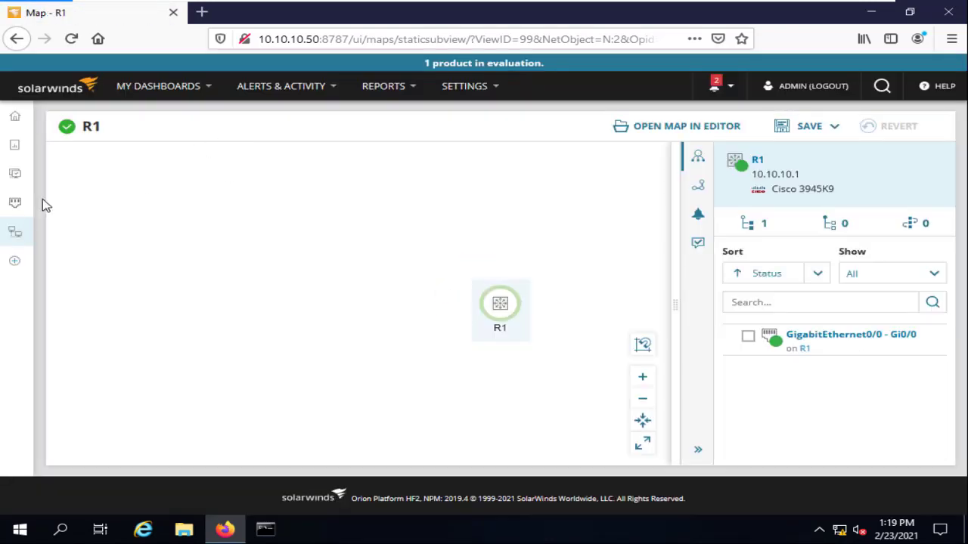
mouse_move(18, 158)
left_click(161, 160)
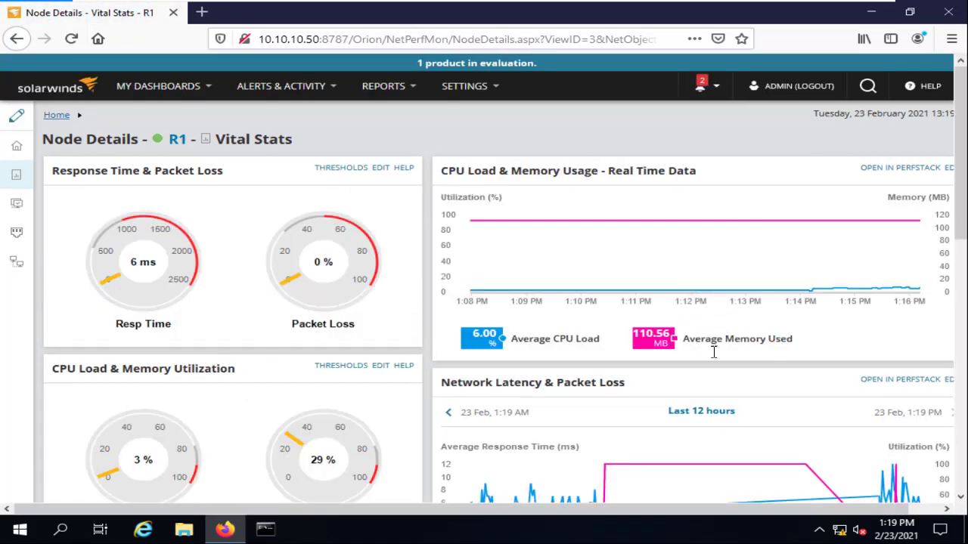
scroll(737, 409, "down", 3)
scroll(749, 375, "down", 3)
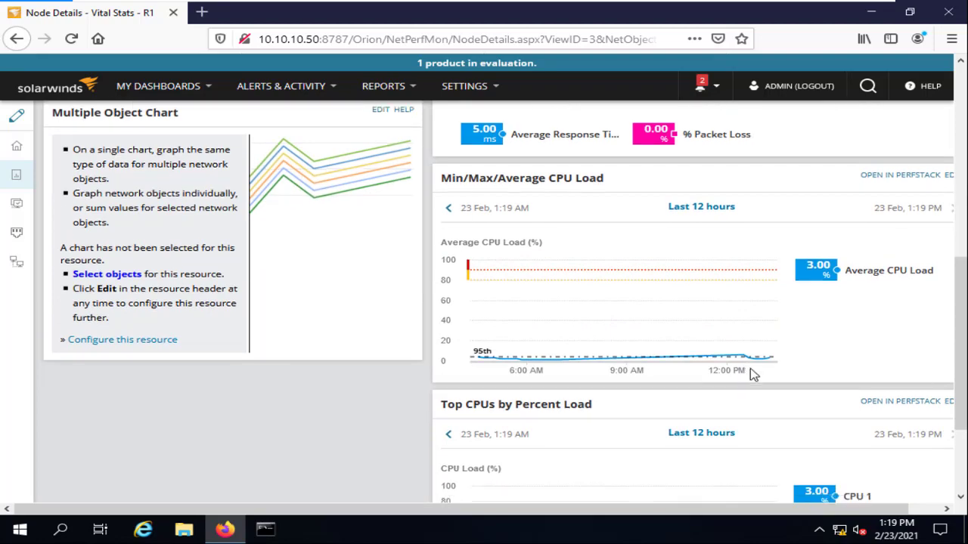
scroll(573, 325, "up", 6)
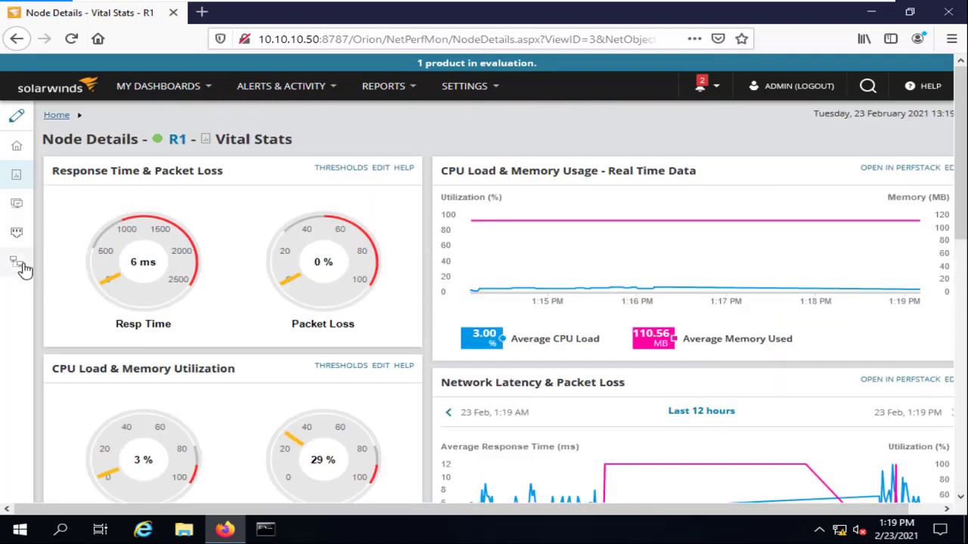
left_click(30, 263)
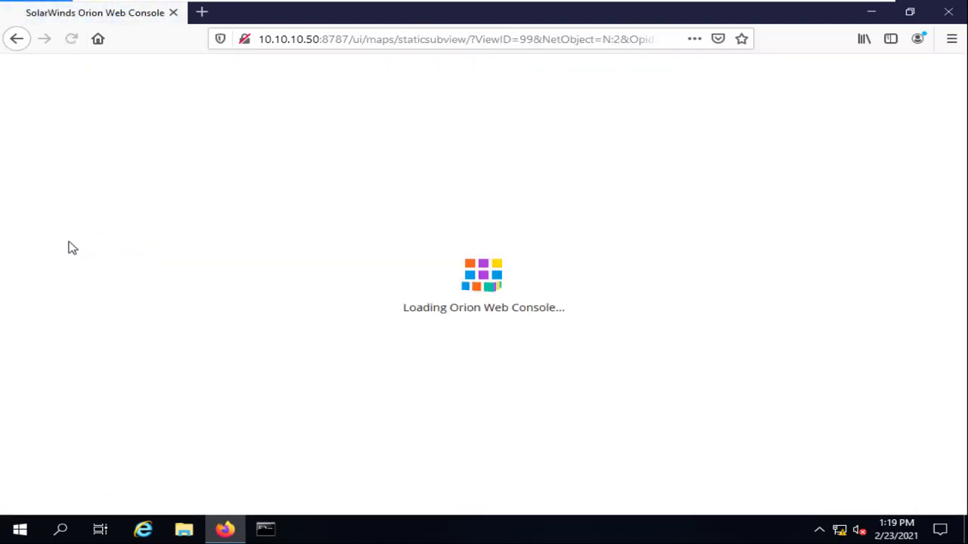
mouse_move(15, 151)
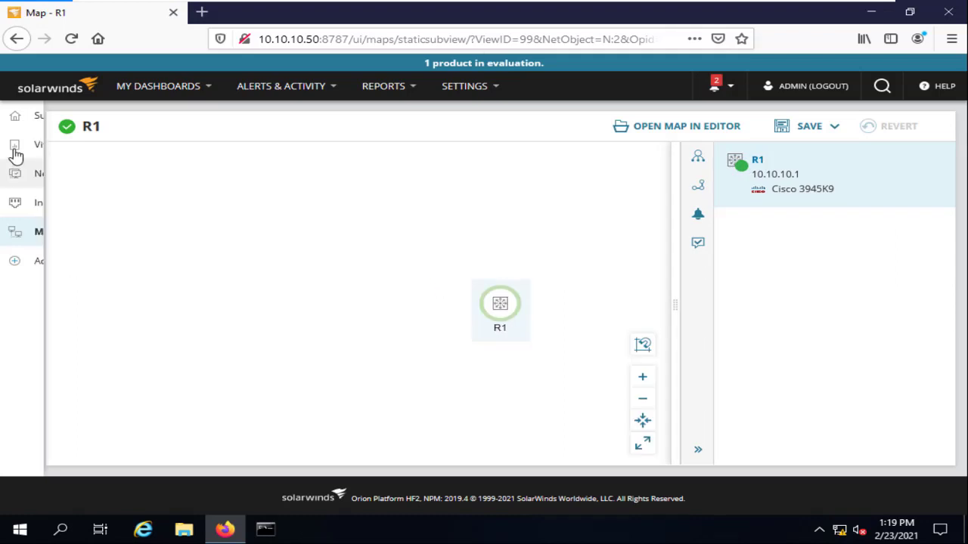
Open the Add tab page and look at the Map tab's settings.
left_click(47, 264)
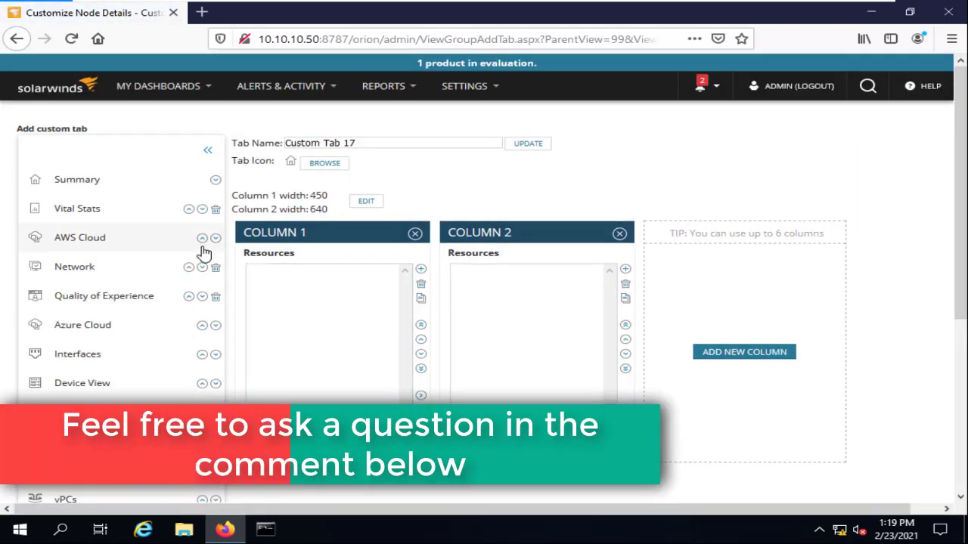
scroll(91, 301, "down", 1)
scroll(92, 297, "down", 5)
left_click(83, 337)
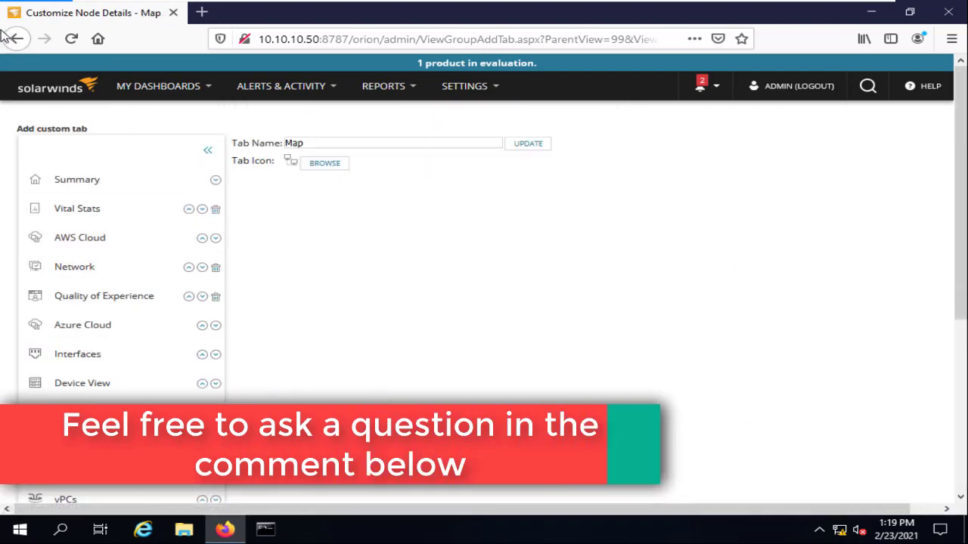
left_click(14, 39)
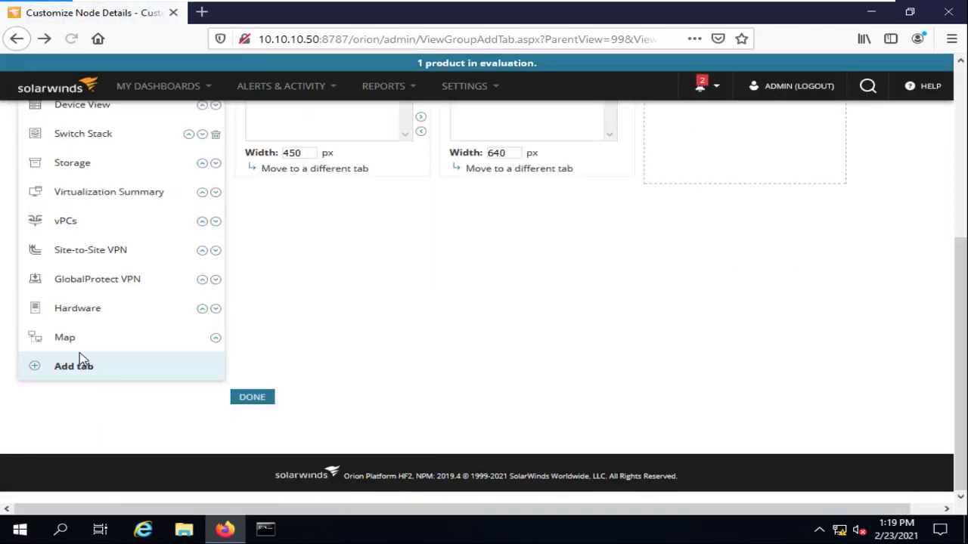
Inspect the Hardware tab's Overview and UCS Errors & Failures resources, then go to the Orion Summary Home dashboard.
left_click(129, 321)
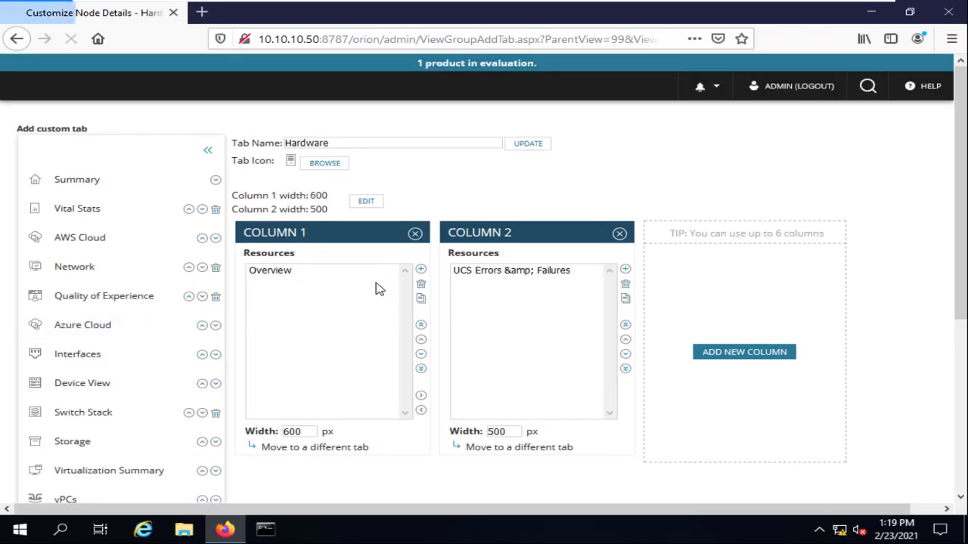
scroll(537, 325, "down", 2)
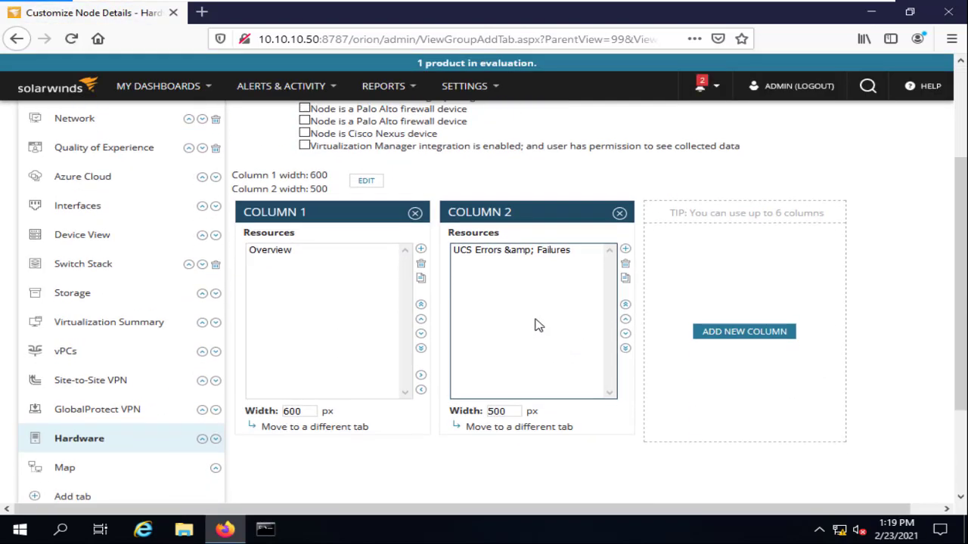
left_click(559, 253)
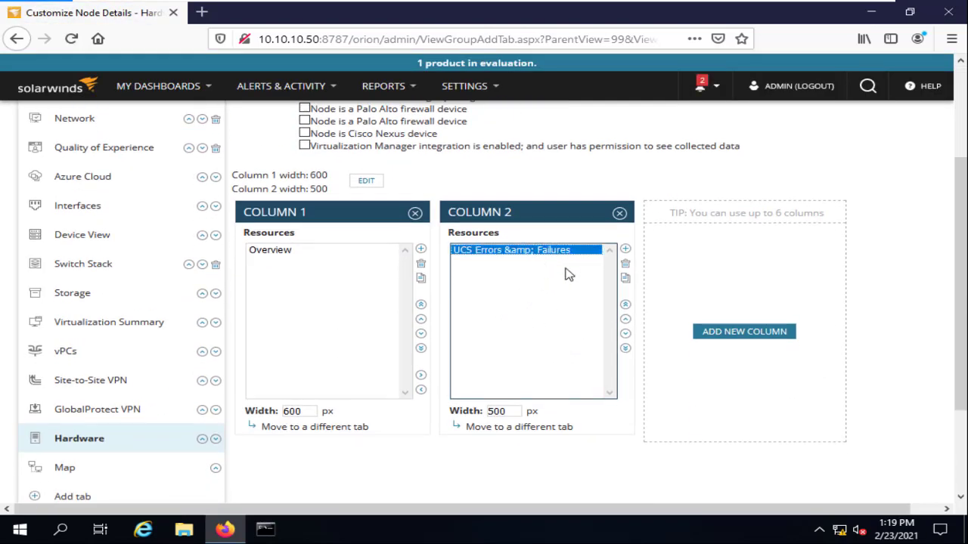
left_click(294, 252)
scroll(477, 232, "up", 2)
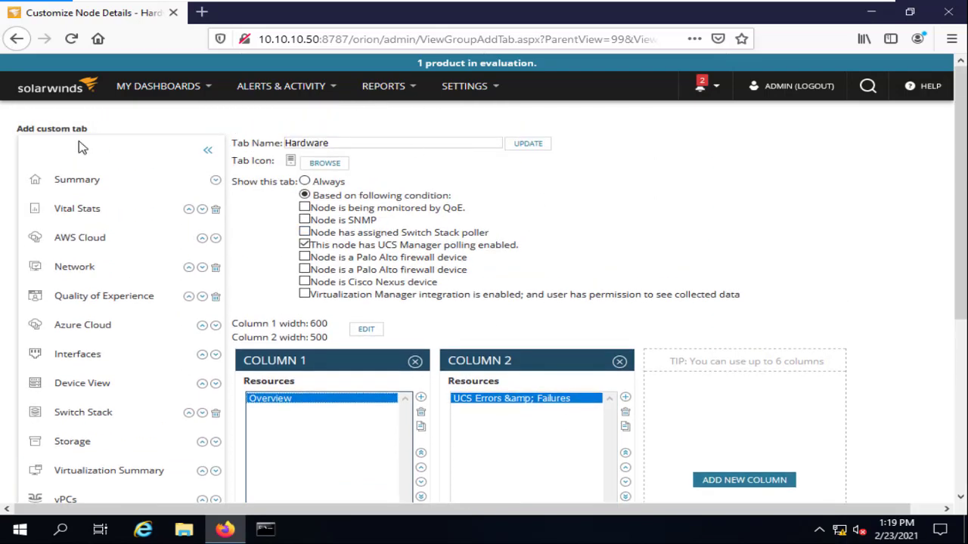
left_click(20, 39)
left_click(22, 40)
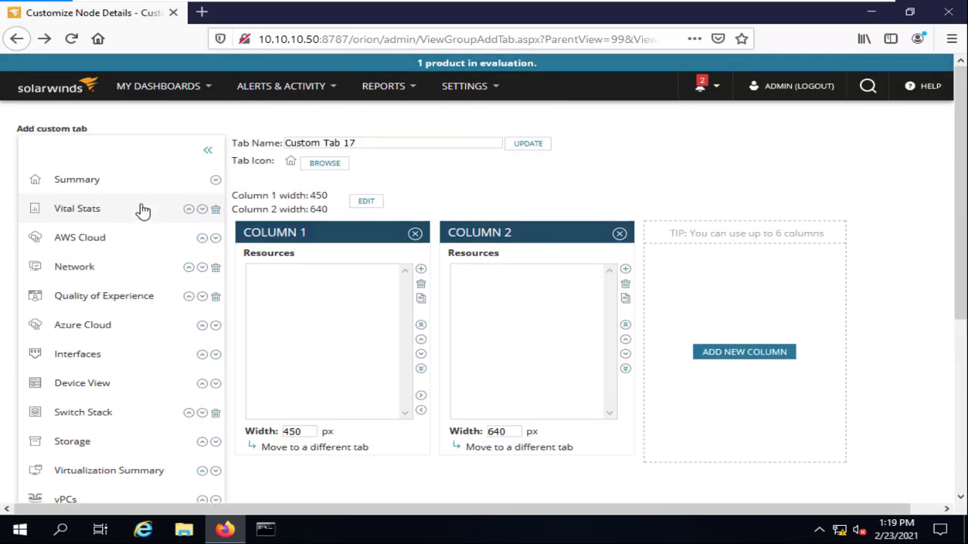
left_click(158, 86)
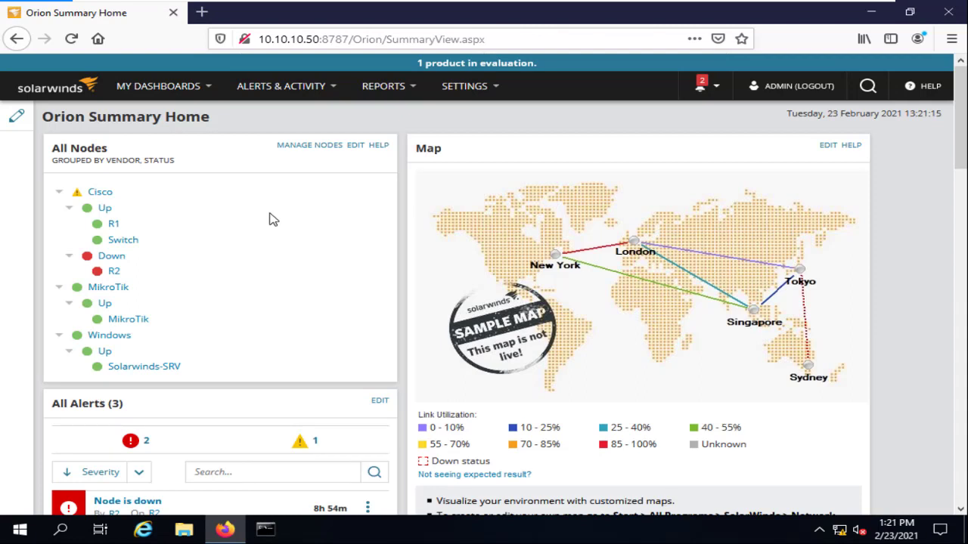
Open R1's node details from the All Nodes widget on Orion Summary Home.
left_click(113, 224)
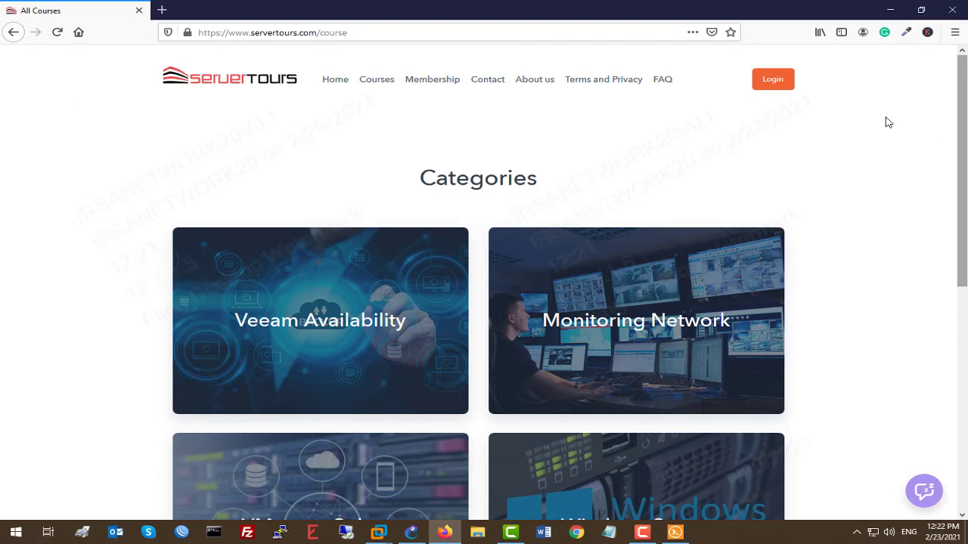
Browse Monitoring Network and open the $24 Solarwinds Network Performance Monitoring Course page.
left_click(625, 336)
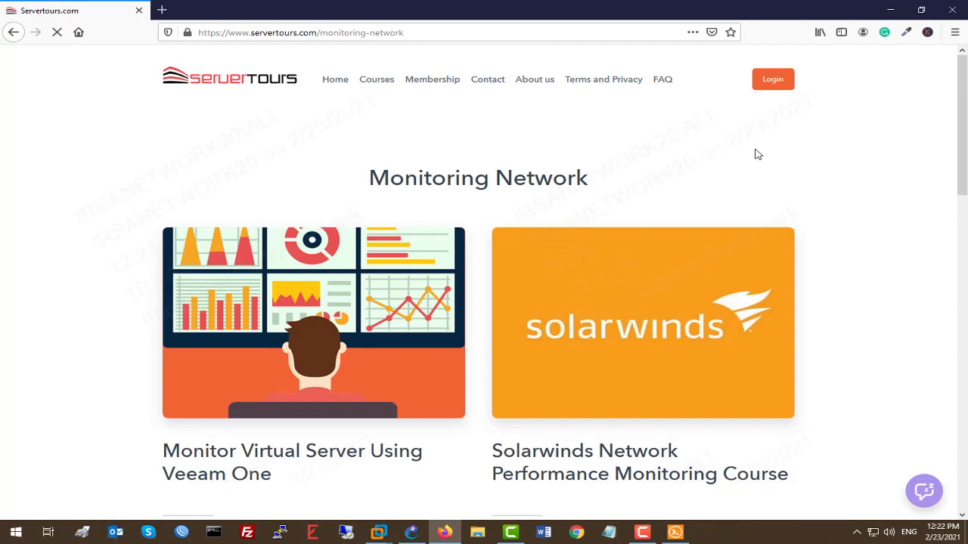
left_click(649, 323)
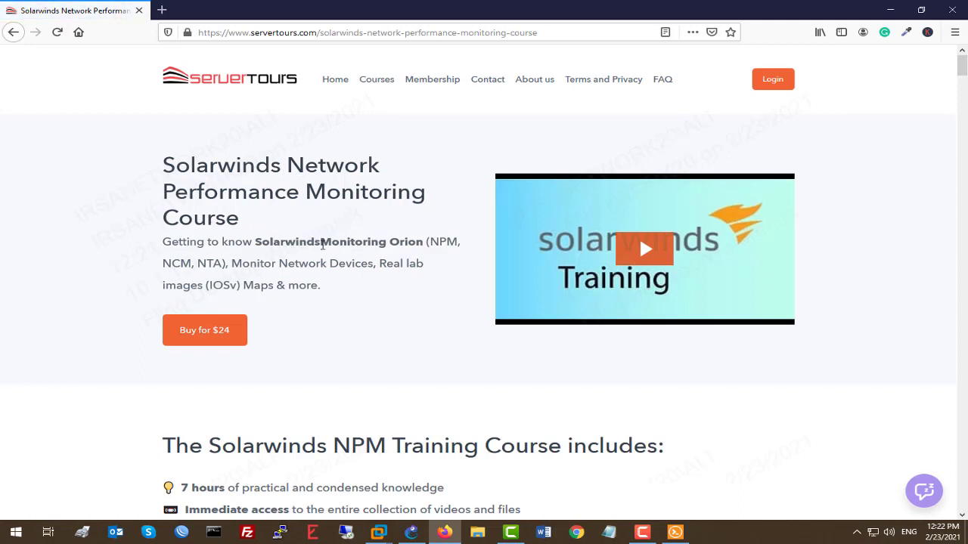
left_click_drag(434, 238, 458, 242)
left_click_drag(204, 263, 213, 263)
scroll(266, 227, "down", 3)
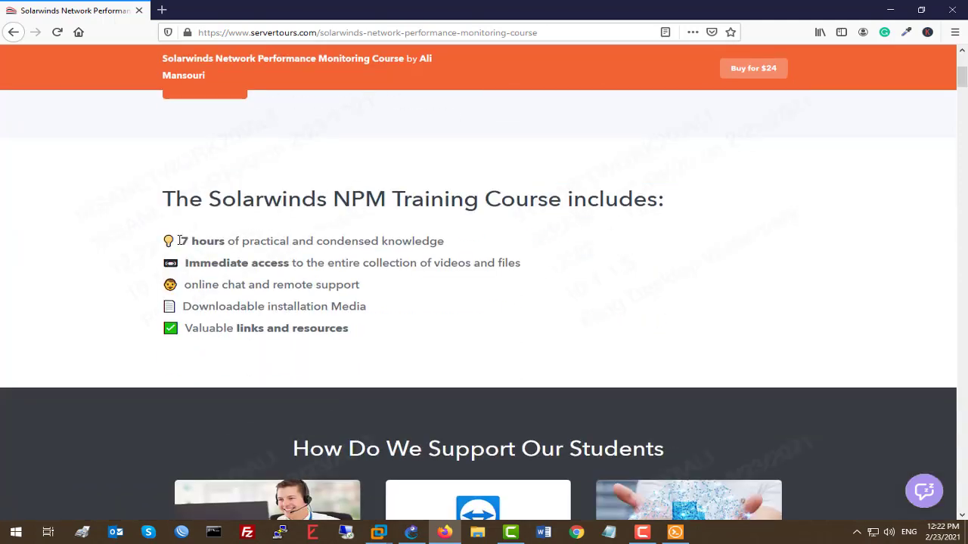
left_click_drag(181, 241, 546, 262)
scroll(517, 235, "down", 4)
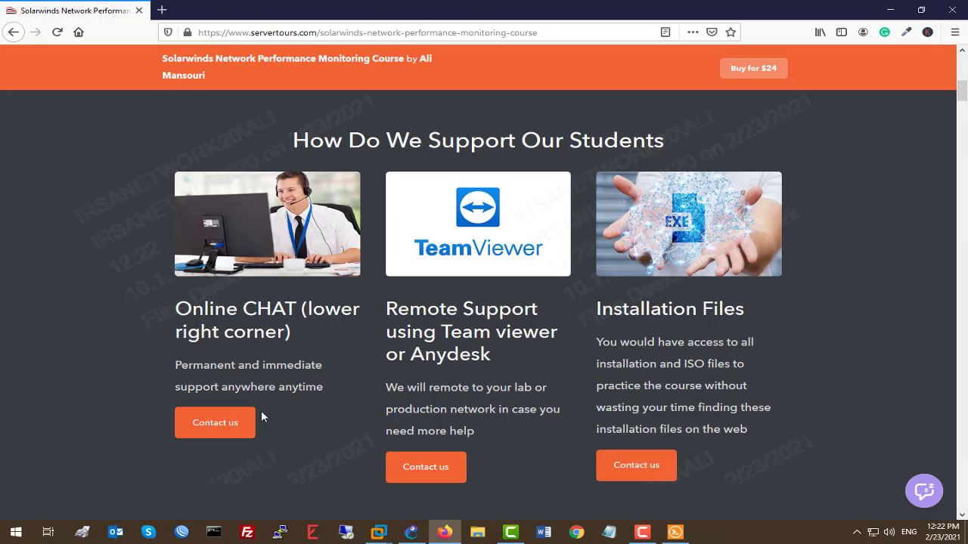
left_click(910, 491)
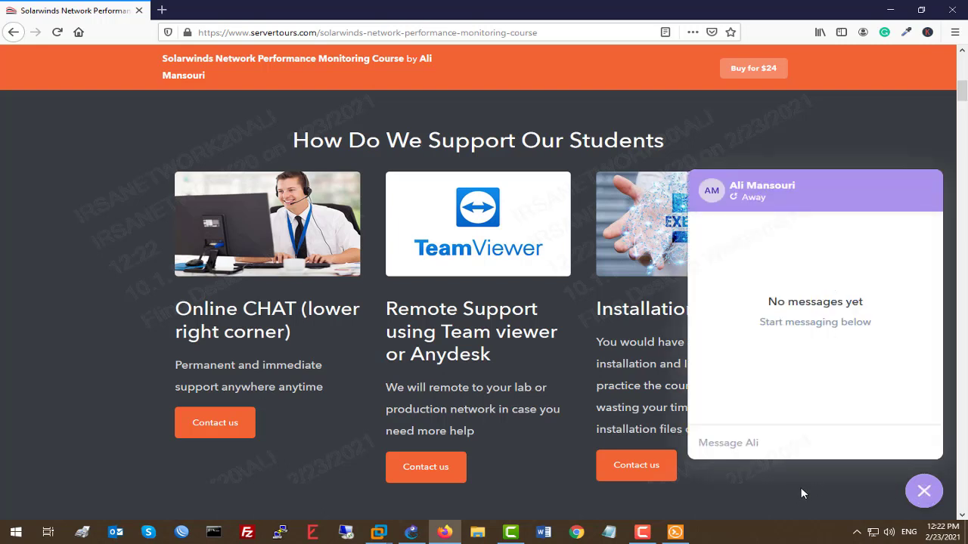
left_click(924, 491)
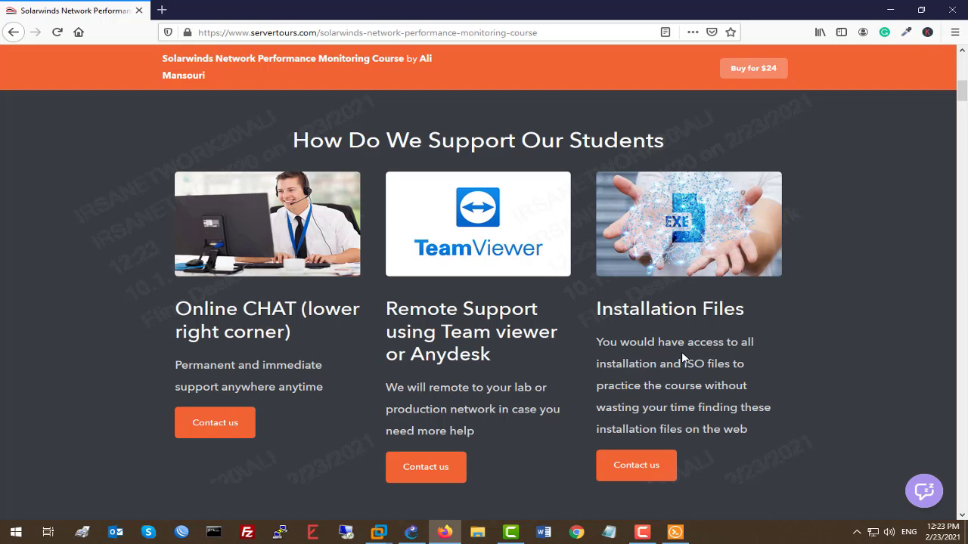
scroll(681, 357, "down", 3)
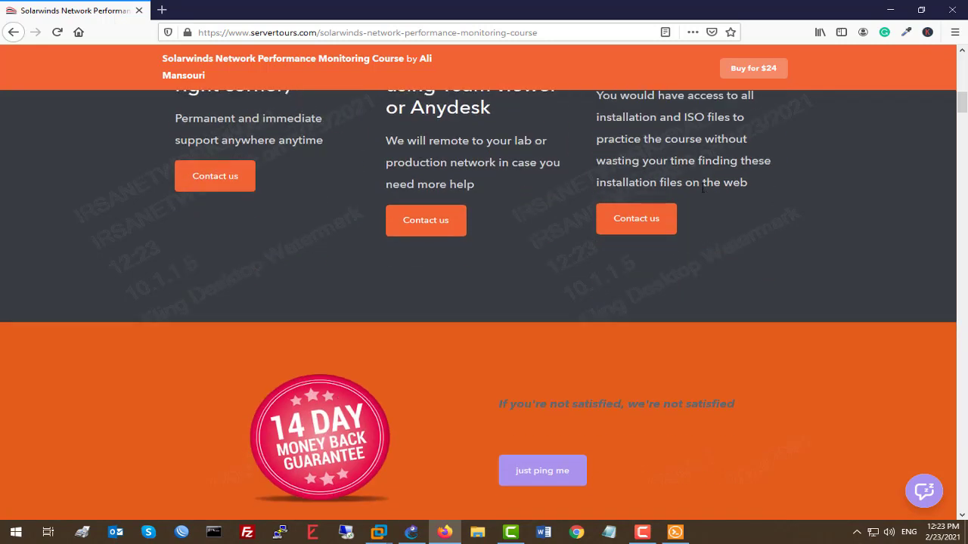
scroll(702, 189, "up", 2)
scroll(680, 211, "down", 7)
scroll(650, 227, "up", 1)
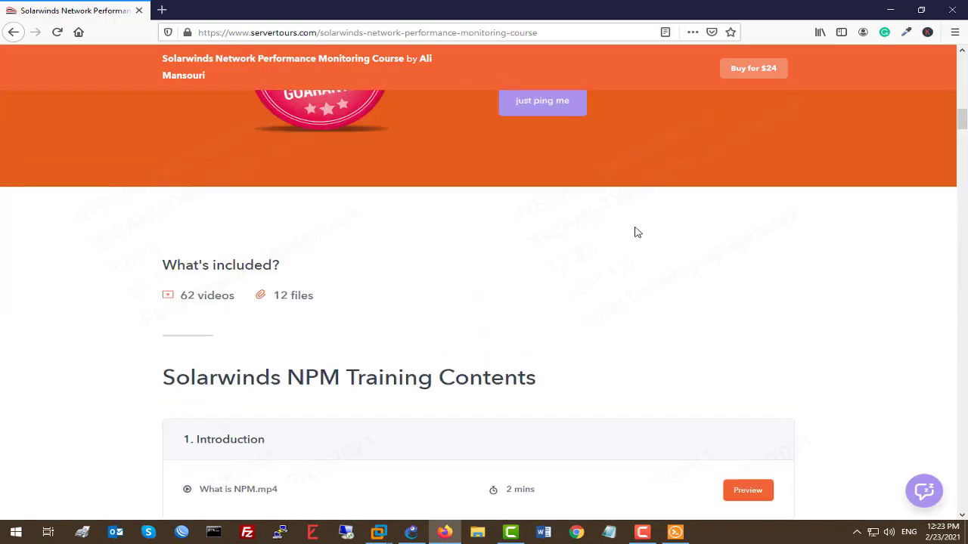
scroll(635, 226, "up", 2)
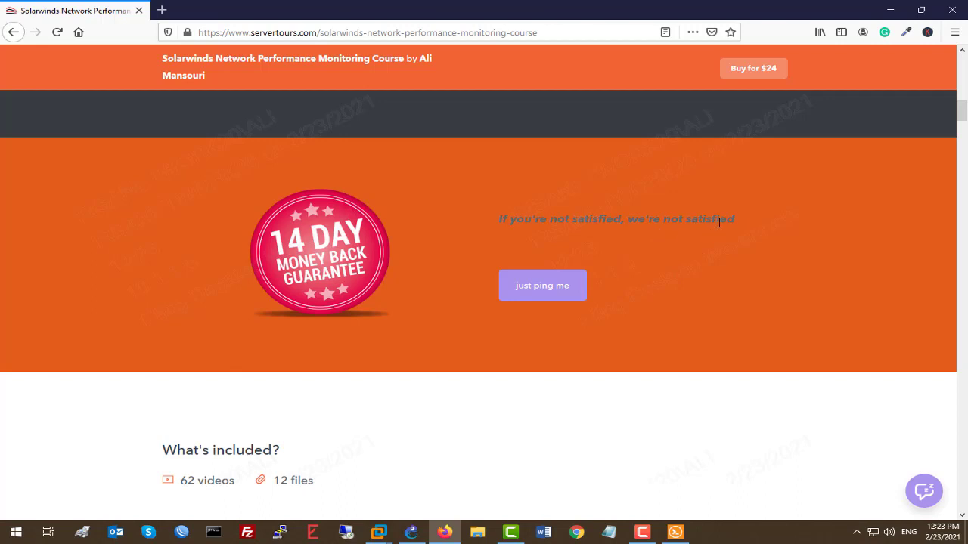
scroll(719, 222, "down", 4)
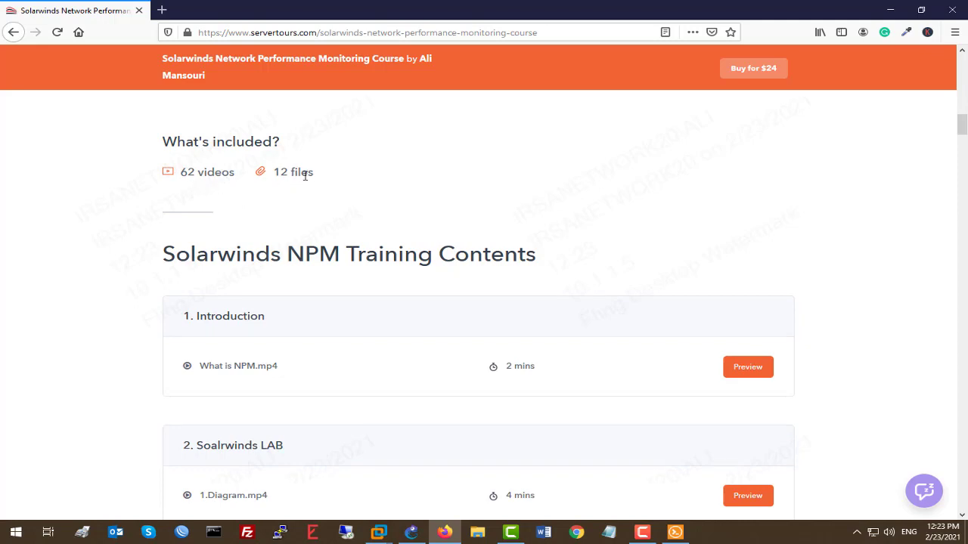
scroll(560, 231, "down", 15)
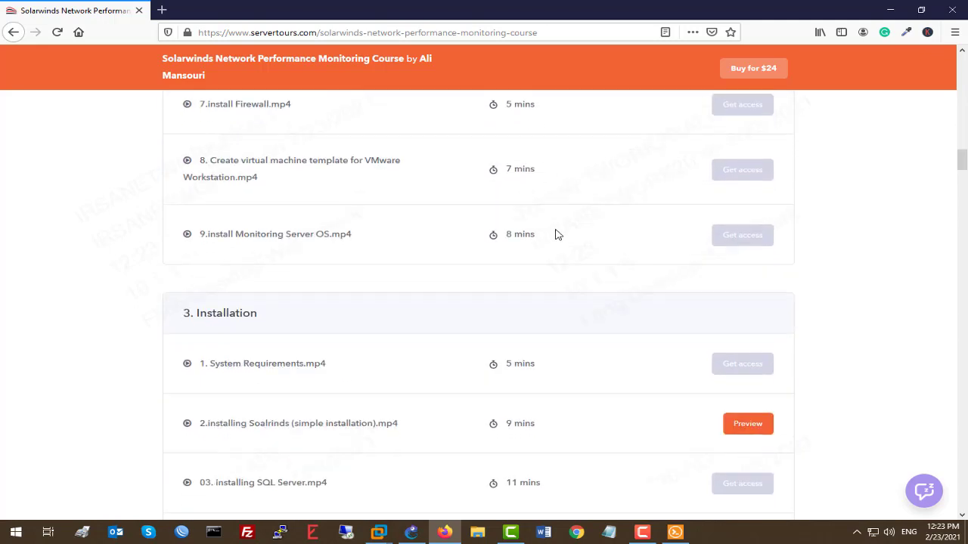
scroll(563, 240, "down", 1)
scroll(371, 205, "down", 7)
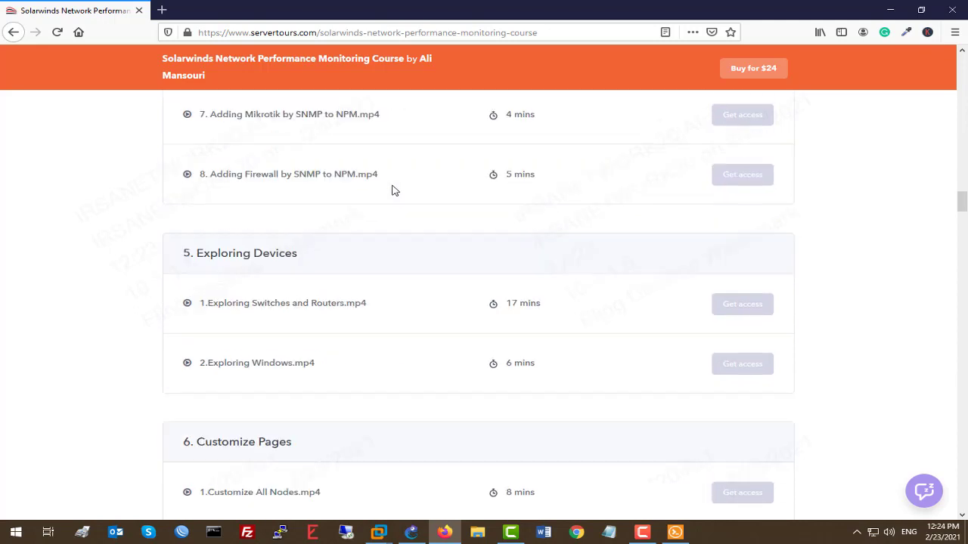
scroll(400, 184, "down", 4)
scroll(408, 184, "up", 5)
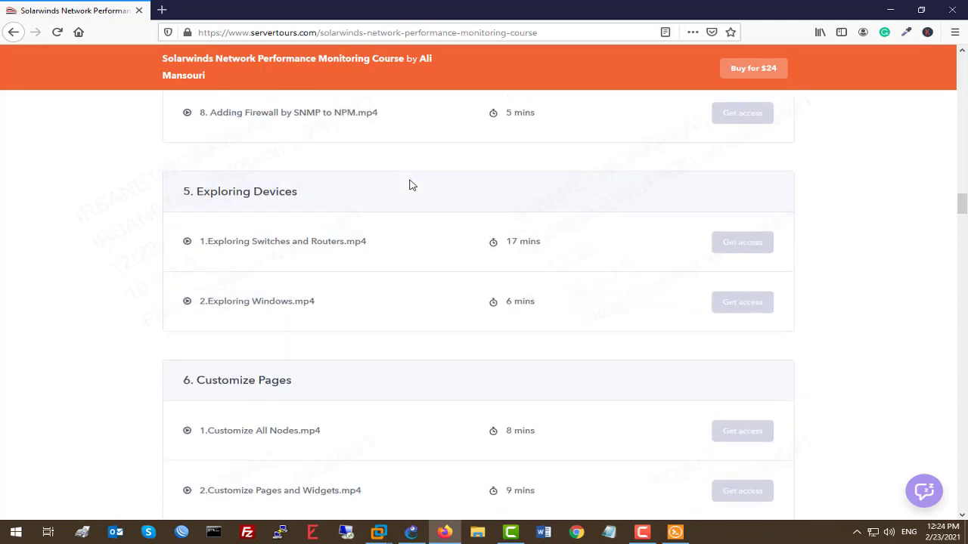
scroll(411, 186, "down", 4)
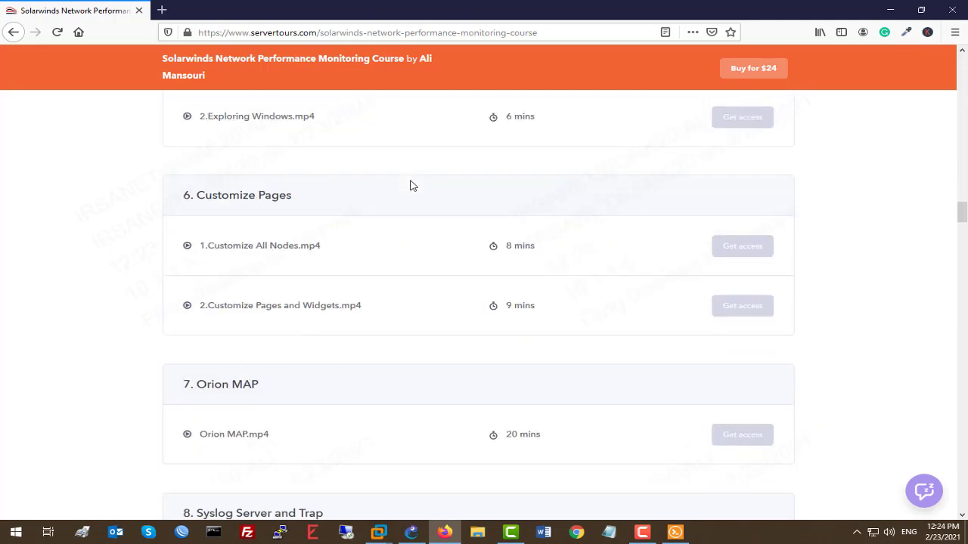
scroll(412, 185, "down", 9)
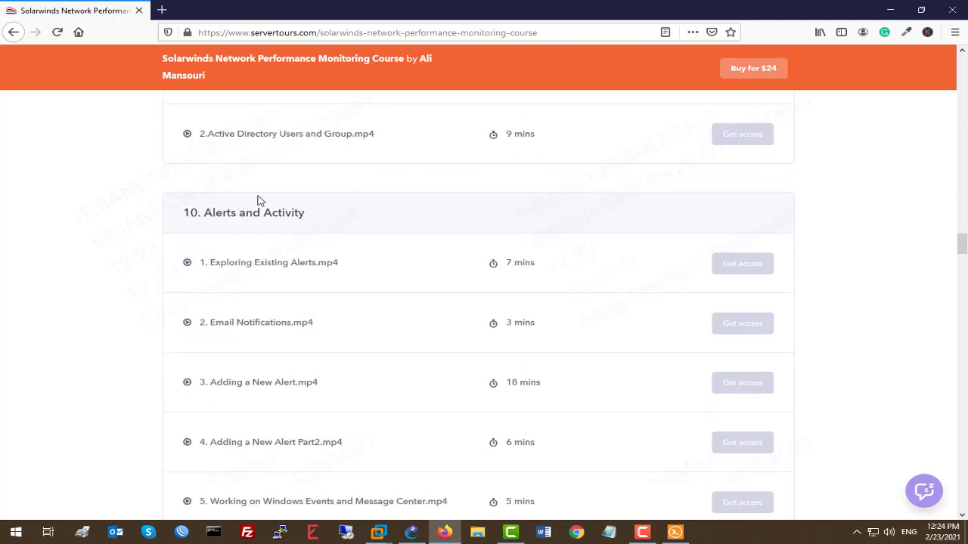
scroll(326, 201, "down", 5)
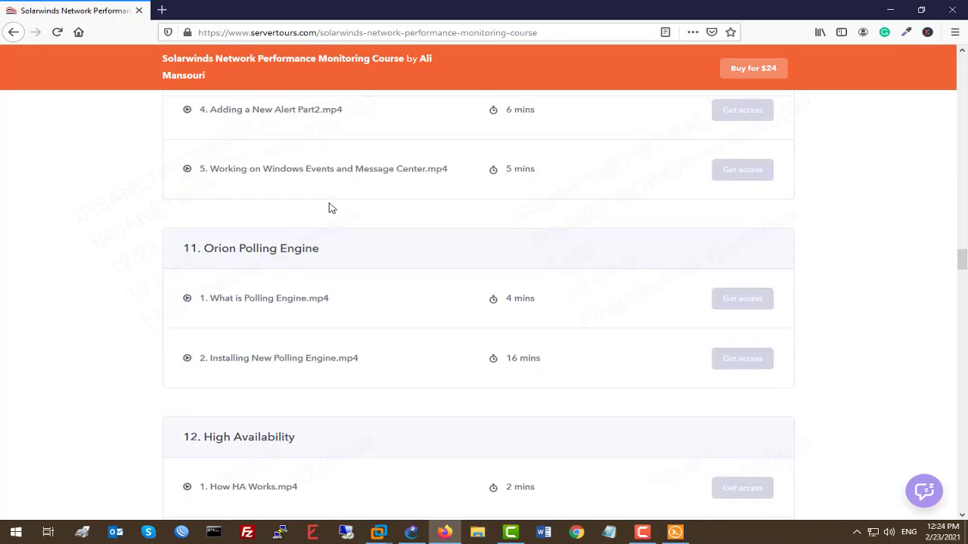
scroll(268, 234, "down", 2)
scroll(269, 234, "down", 6)
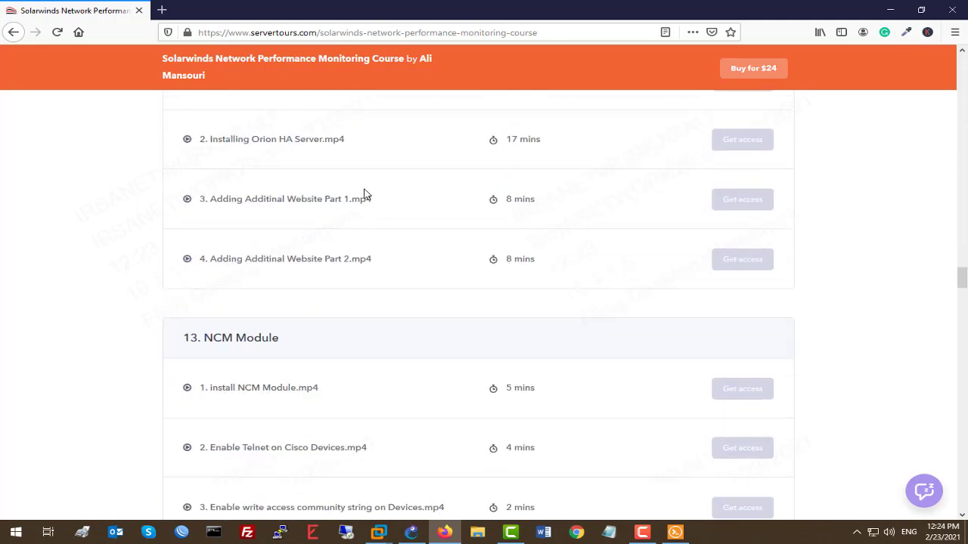
scroll(310, 174, "down", 3)
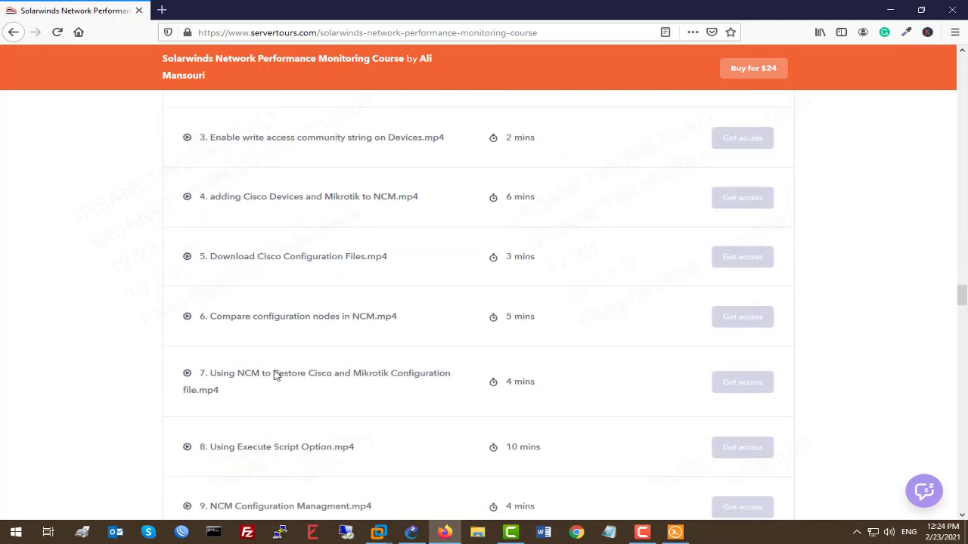
scroll(286, 278, "up", 3)
scroll(307, 275, "down", 12)
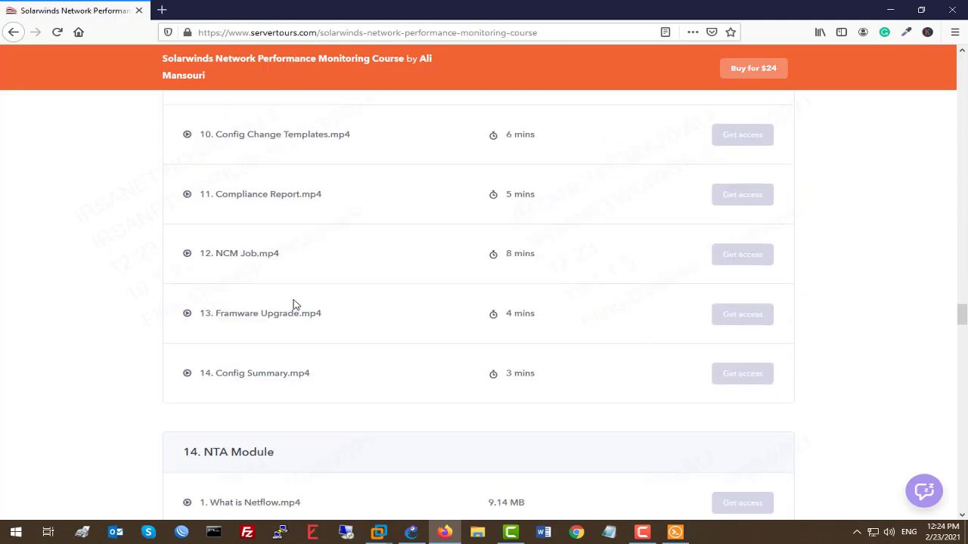
scroll(417, 270, "down", 8)
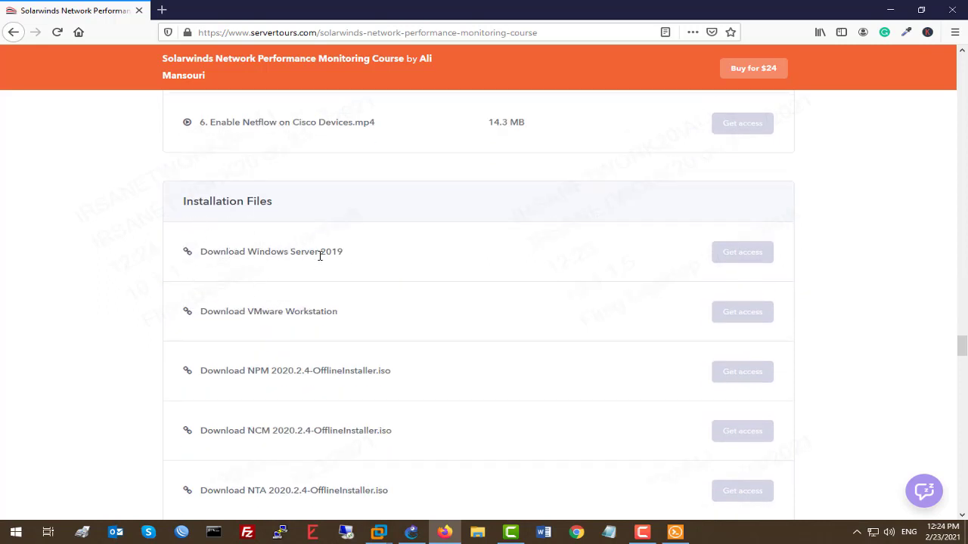
left_click_drag(290, 252, 196, 256)
left_click(366, 256)
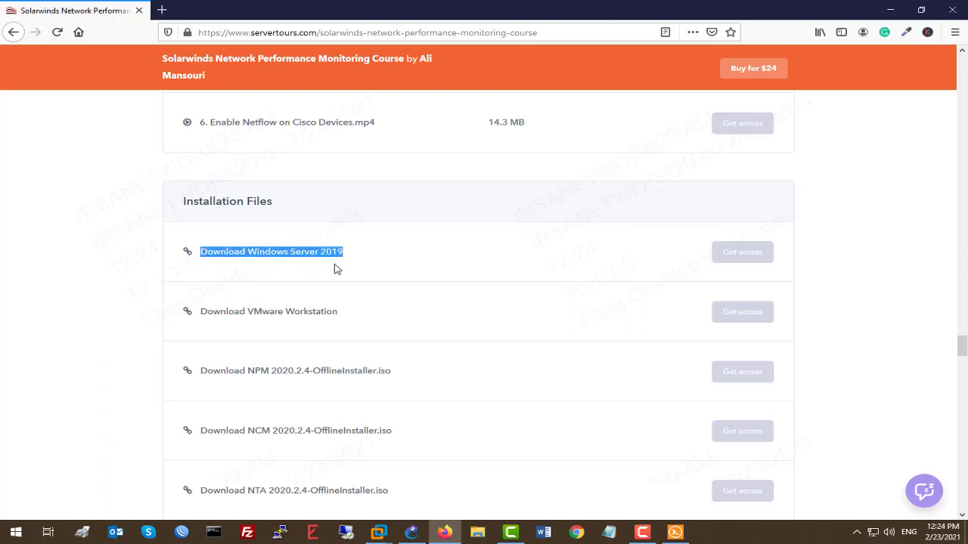
double_click(294, 312)
scroll(418, 286, "down", 3)
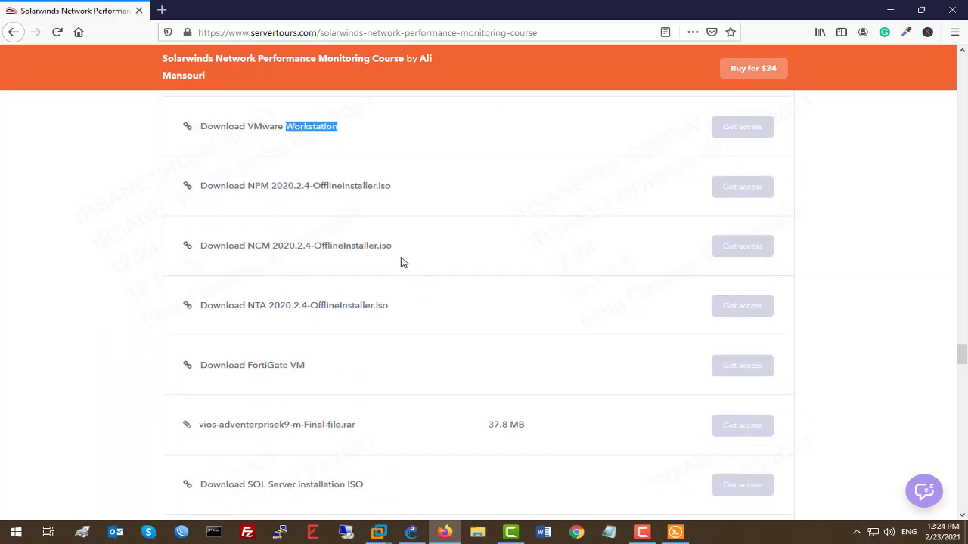
left_click_drag(289, 211, 287, 348)
scroll(350, 324, "down", 1)
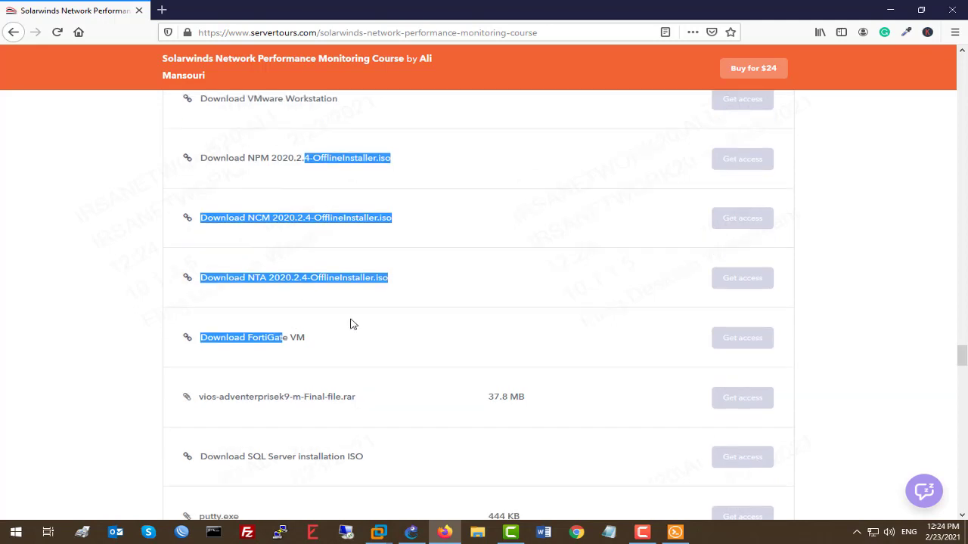
scroll(350, 324, "down", 6)
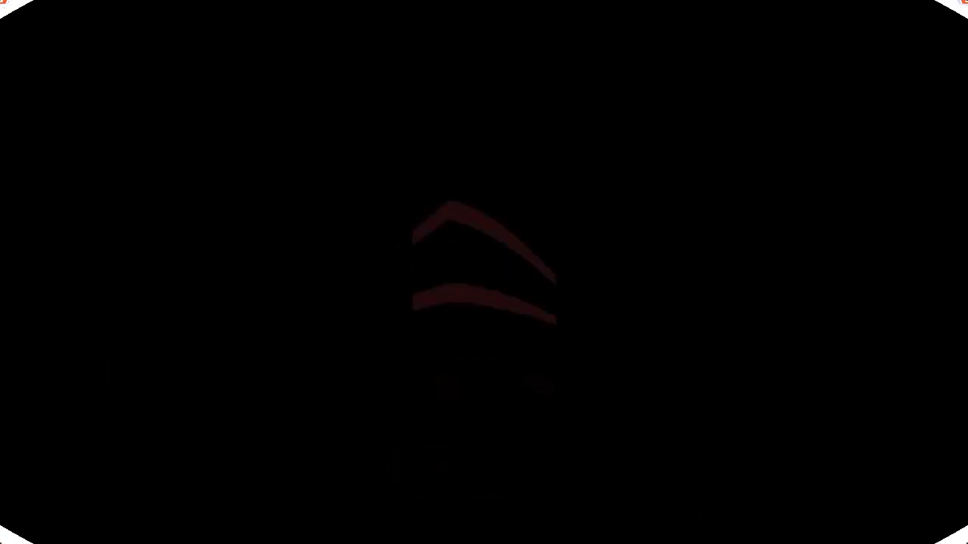